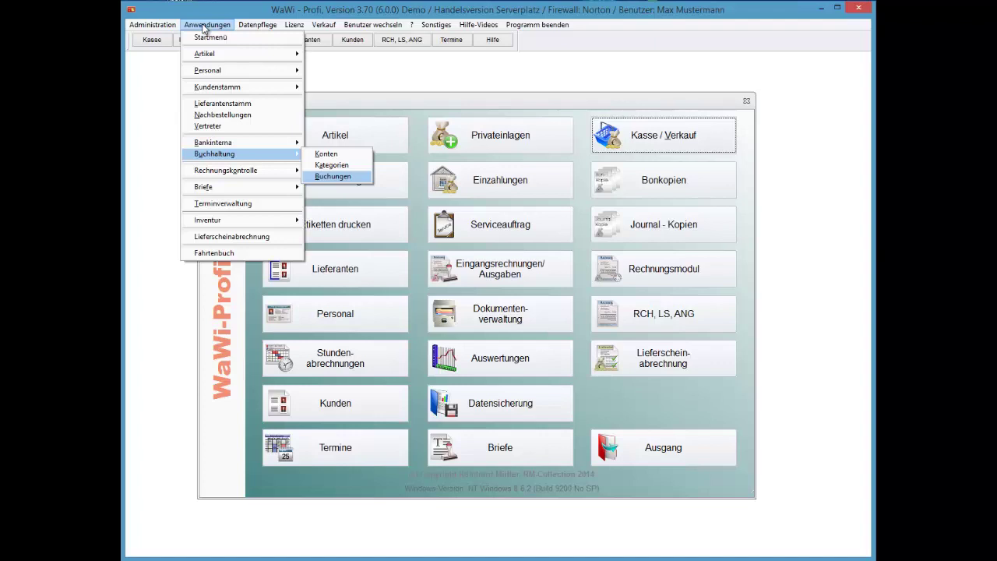
Open the bookings (Buchungen) window of the accounting section (Buchhaltung).
key("Escape")
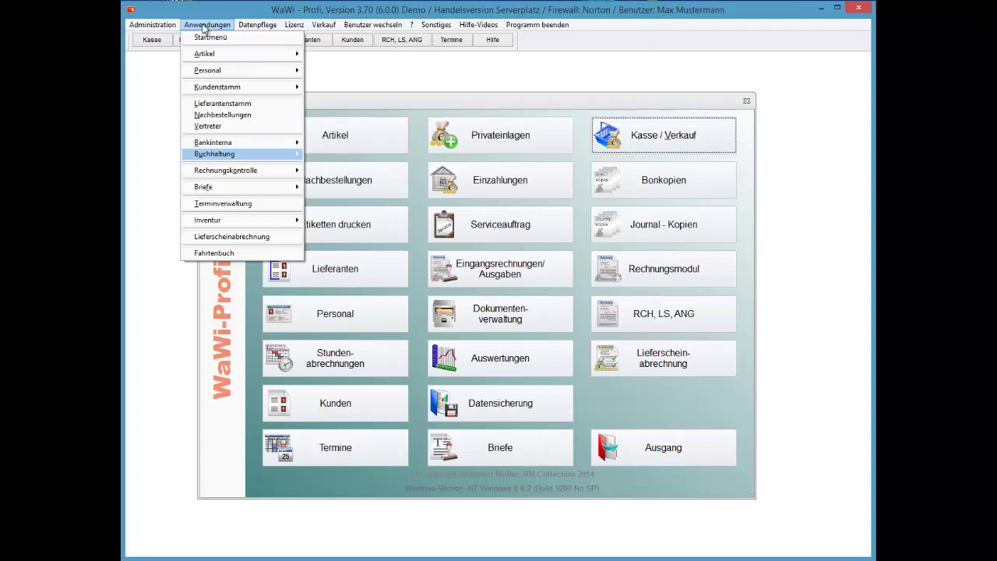
key("Right")
key("Down")
key("Down")
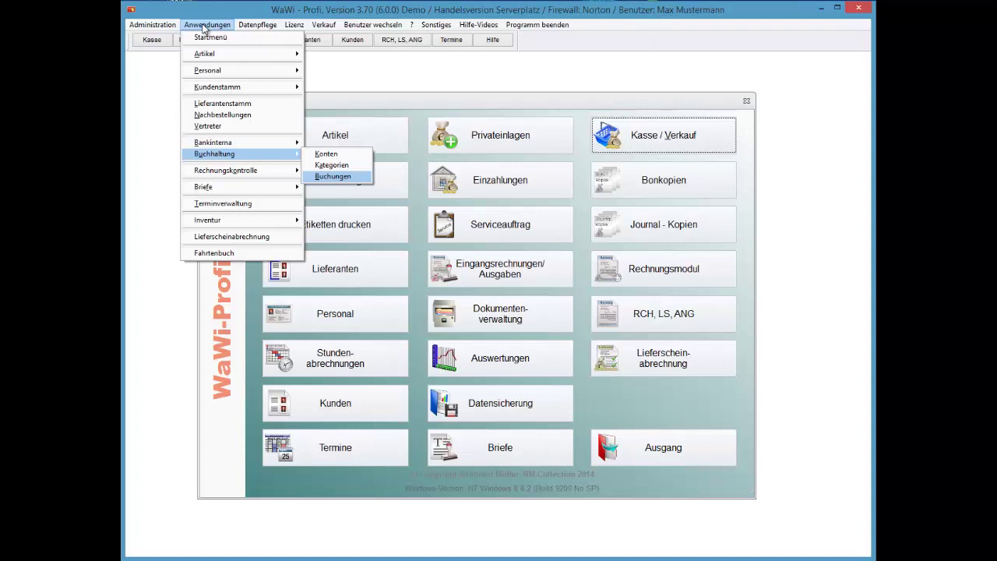
key("Up")
key("Up")
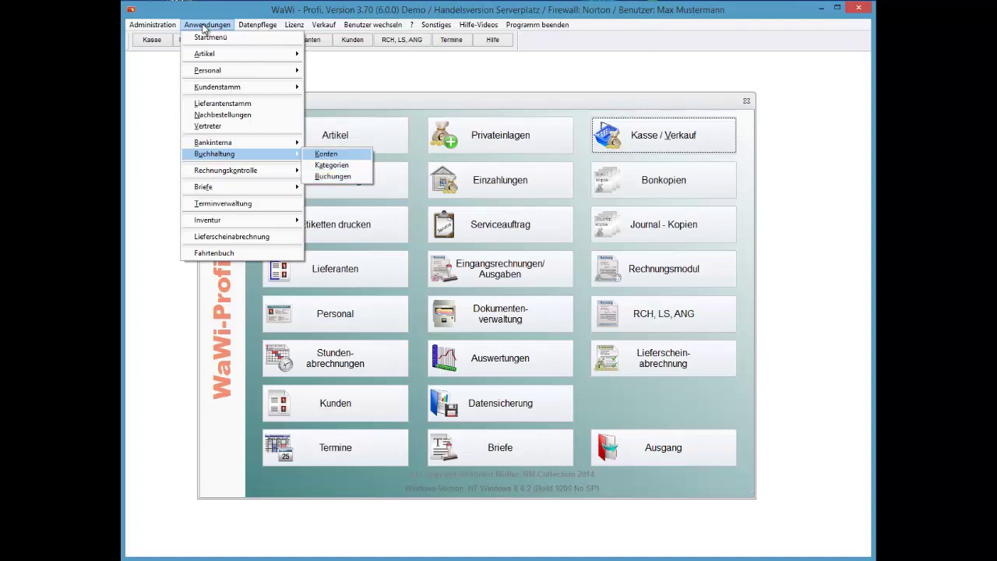
key("Down")
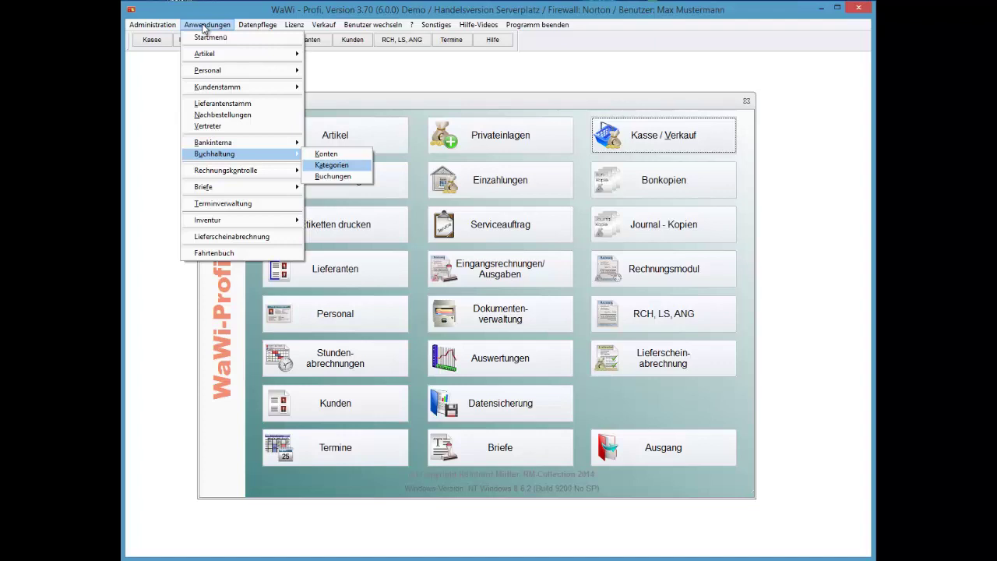
key("Down")
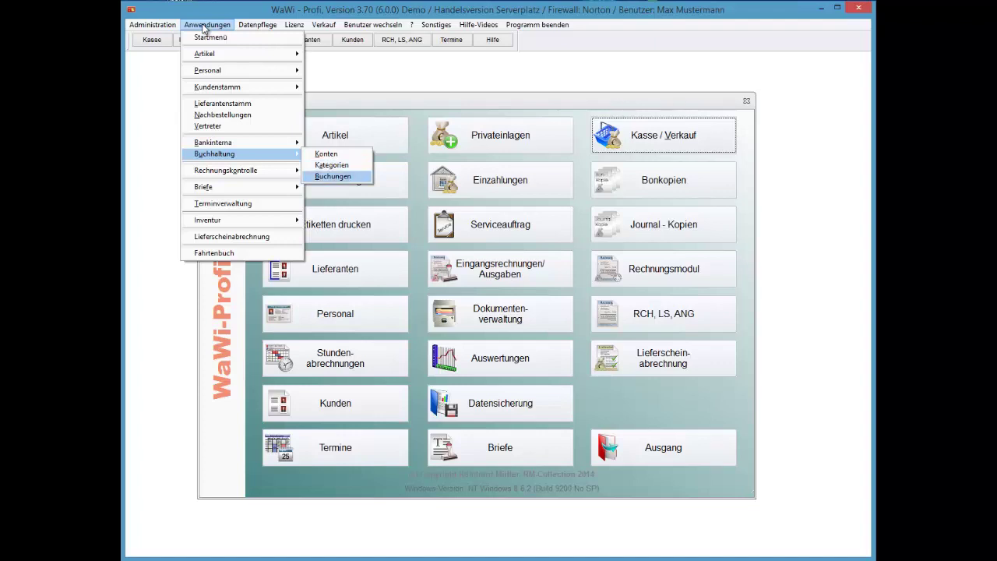
key("Return")
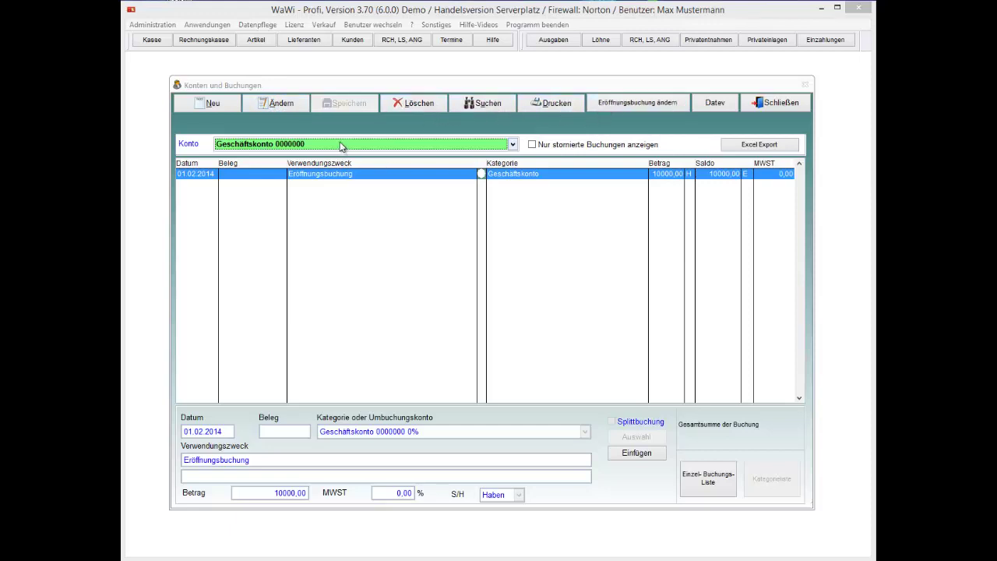
Look through the bookings of the Kasse: Kasse 1 and Privat accounts, returning to the Geschäftskonto.
left_click(242, 146)
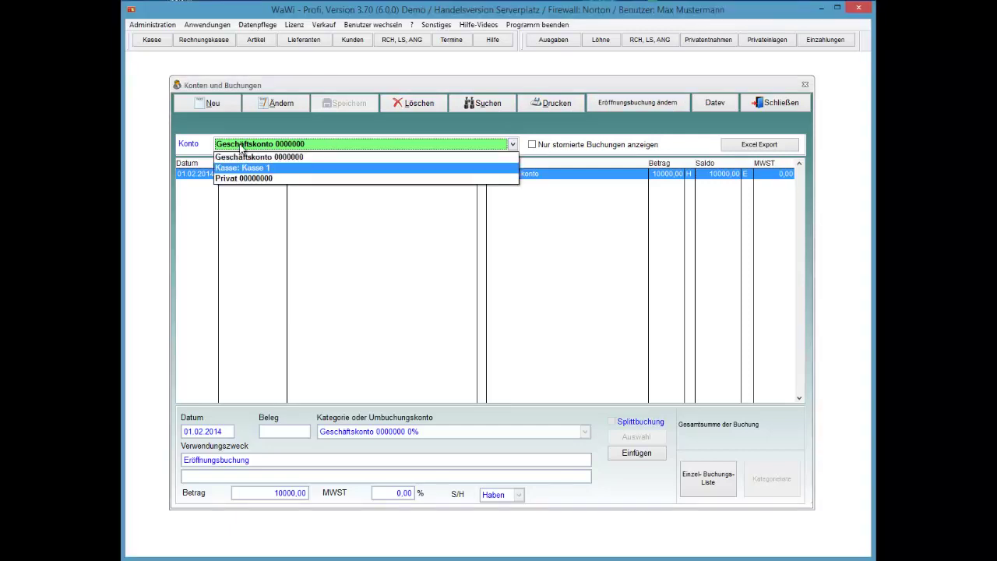
left_click(239, 147)
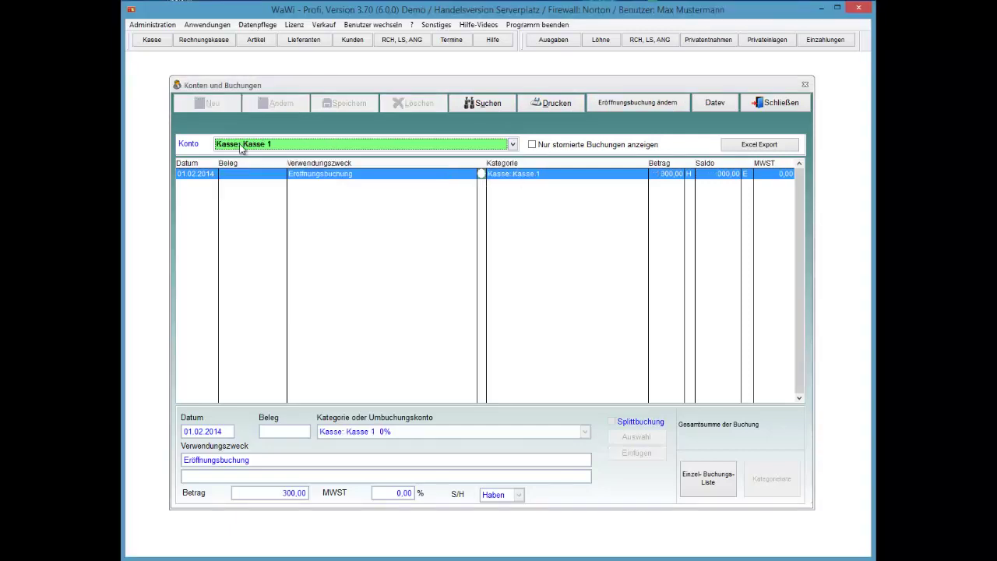
left_click(240, 146)
key("Down")
key("Return")
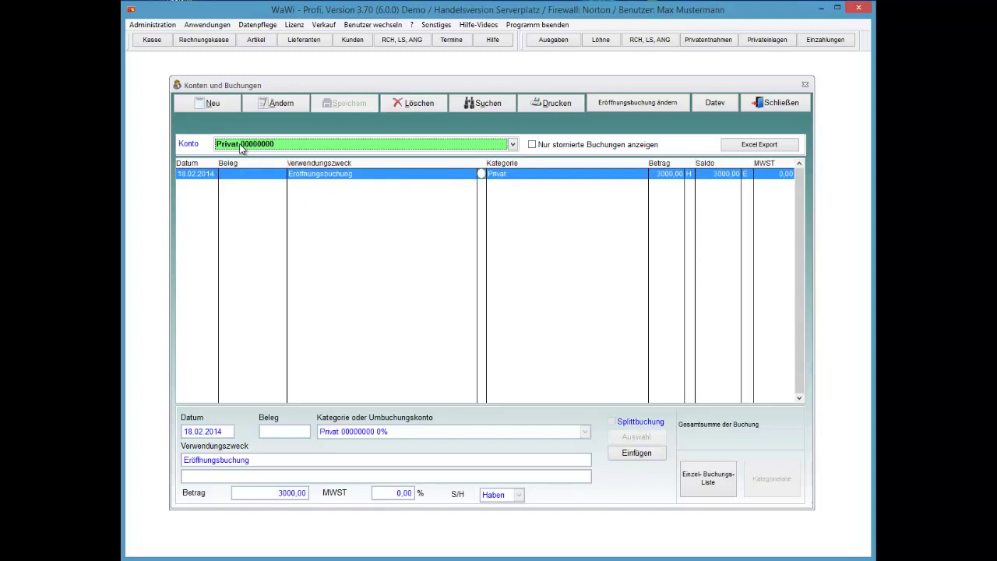
left_click(242, 148)
left_click(241, 153)
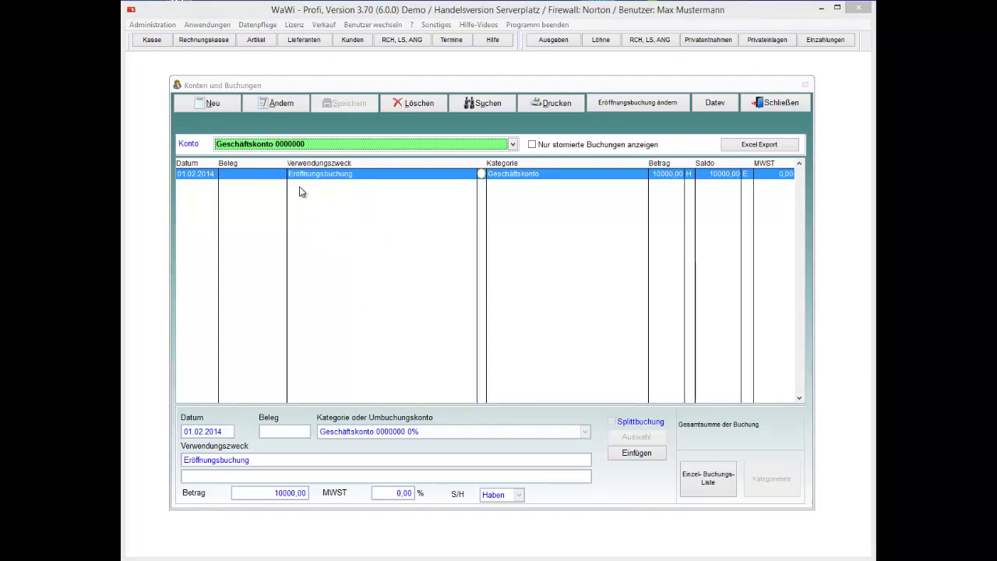
left_click(297, 143)
key("Return")
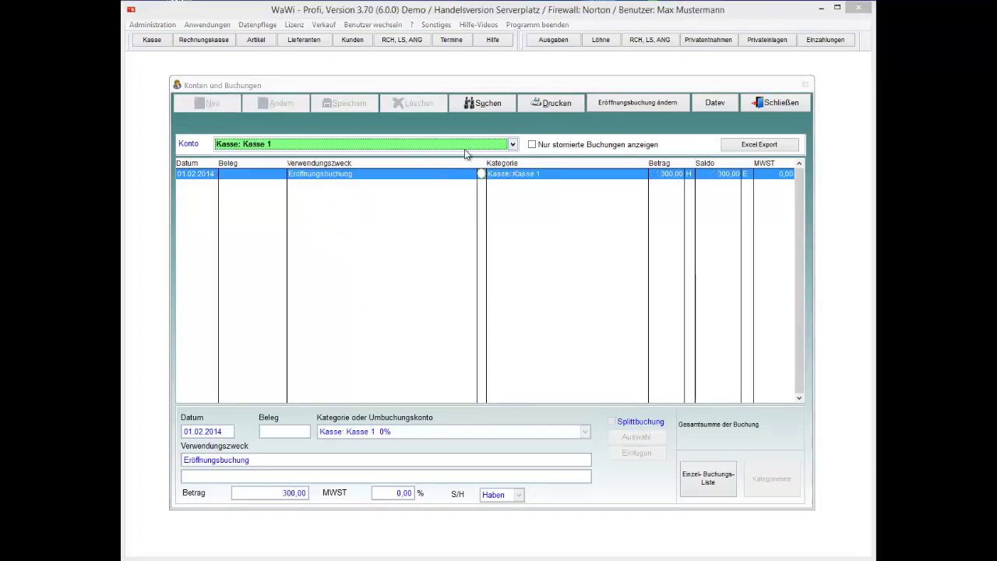
left_click(317, 149)
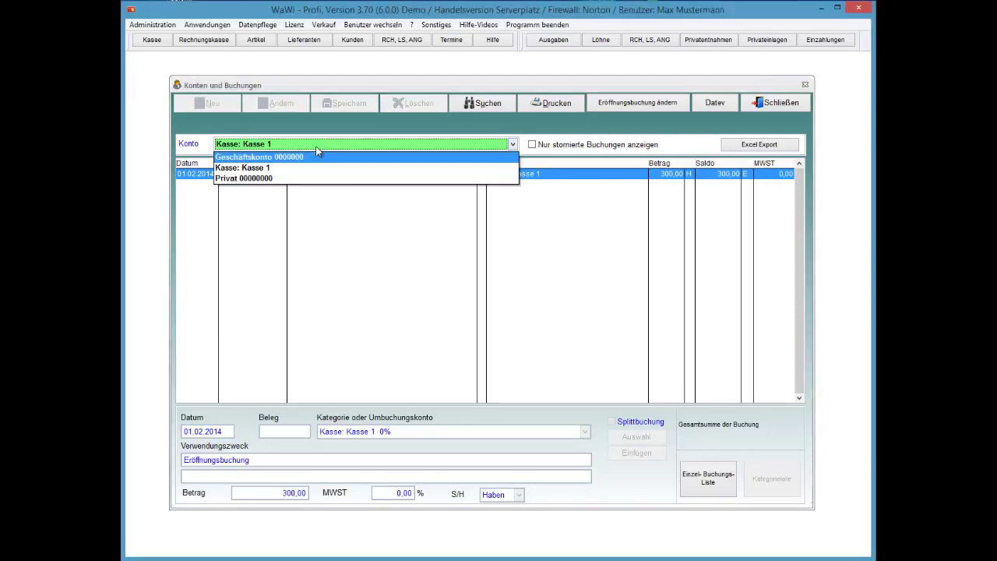
left_click(316, 153)
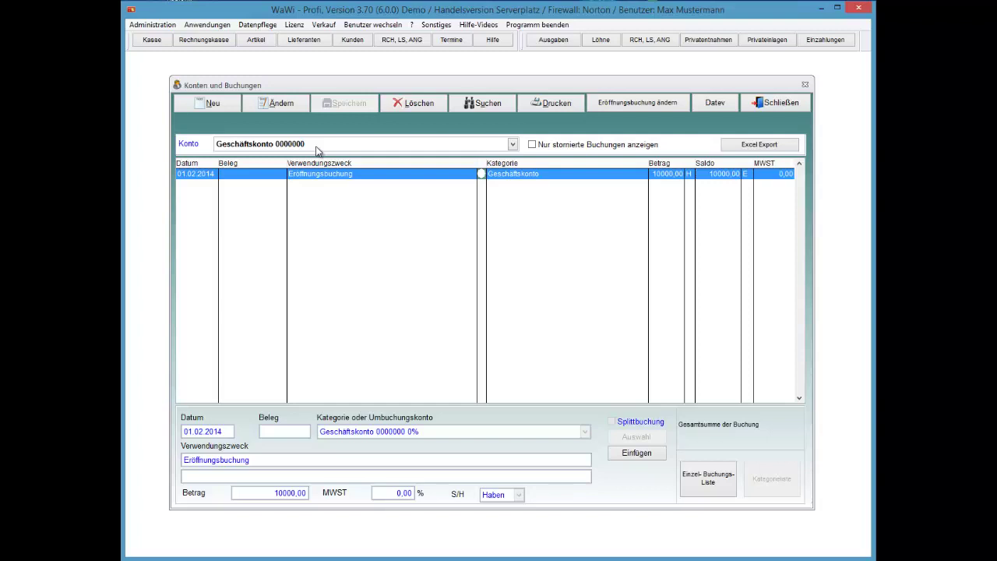
Show the Kasse: Kasse 1 account, view its opening balance entry, and close the entry without changing its values.
left_click(315, 146)
left_click(315, 147)
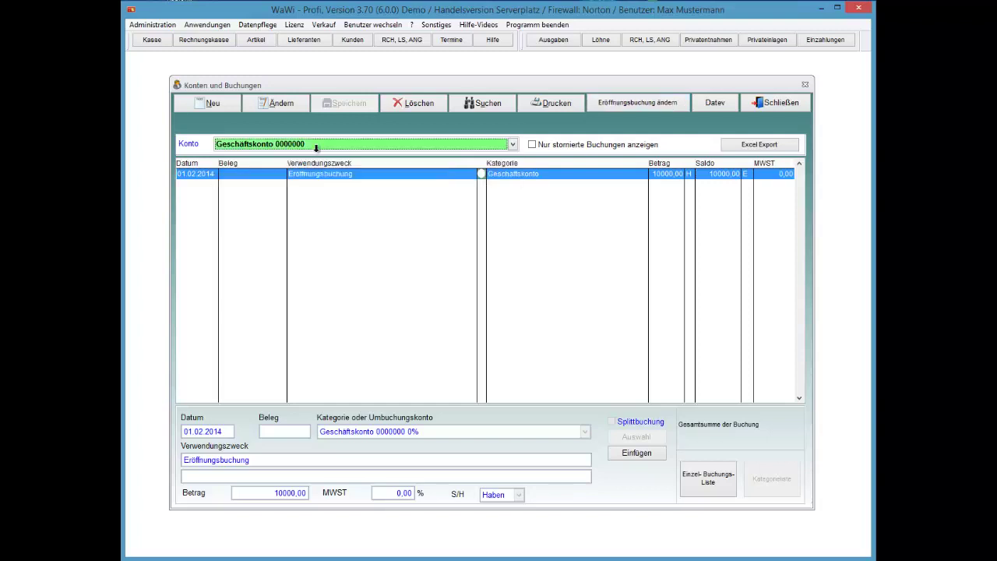
scroll(316, 148, "down", 1)
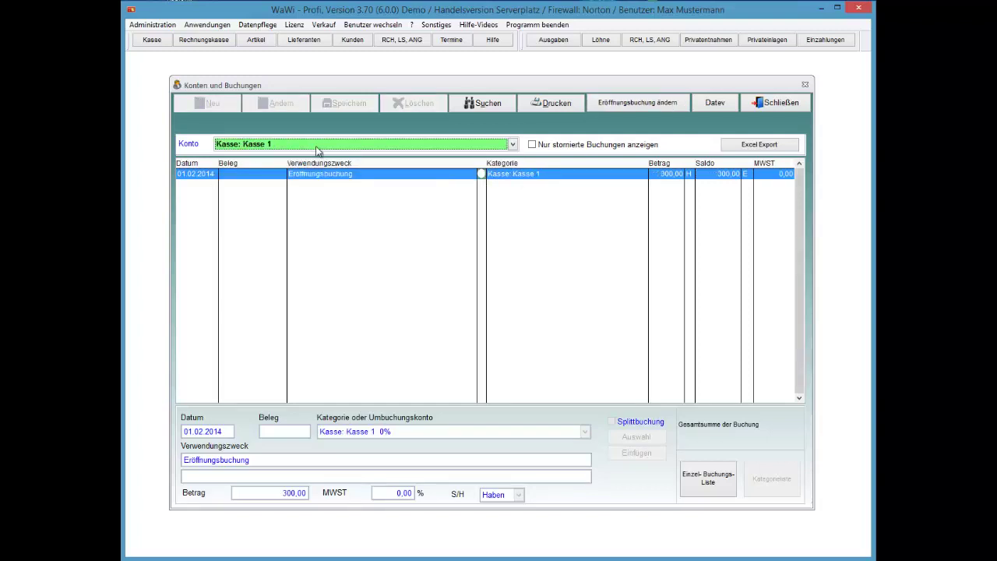
key("Return")
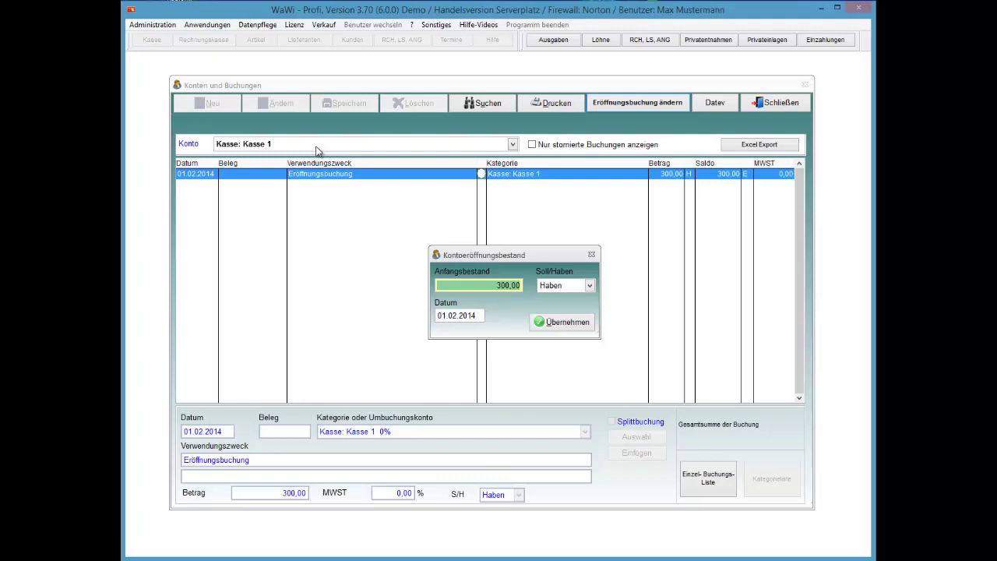
key("Return")
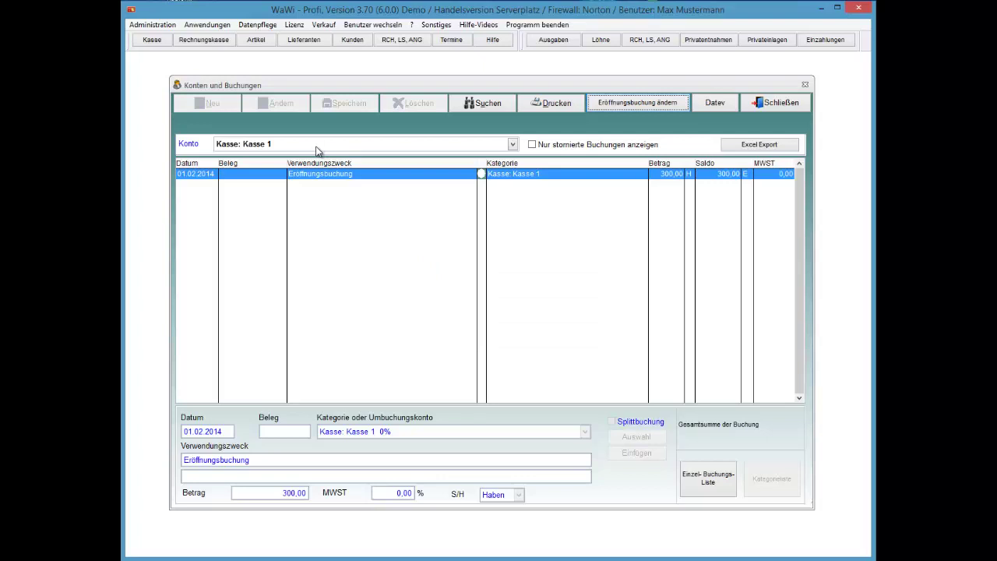
Close the bookings window and open the sales register with the preselected seller.
key("Escape")
key("Return")
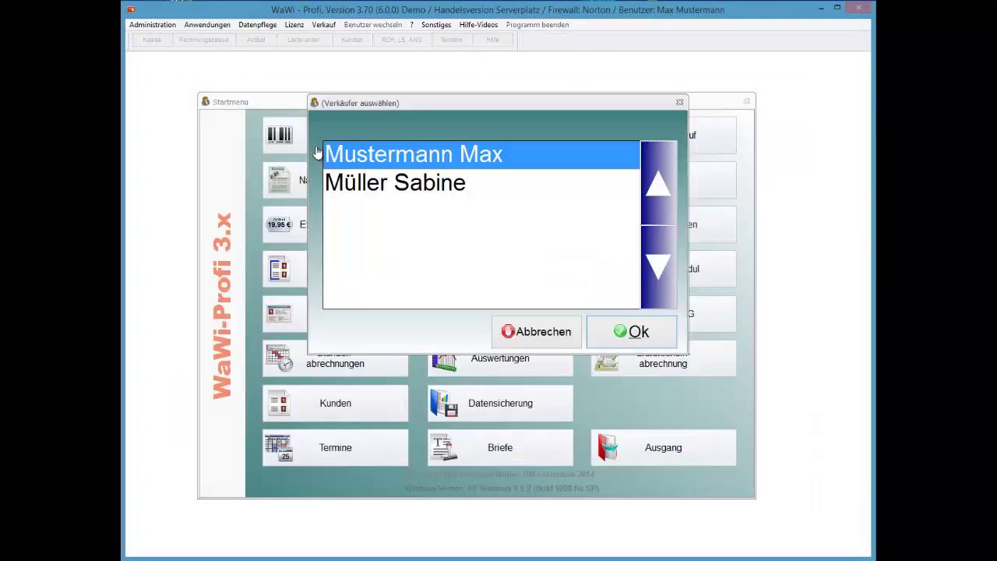
key("Return")
Add one Heutiger Artikel and one Damenhose super Eleganceline to the sale.
key("Return")
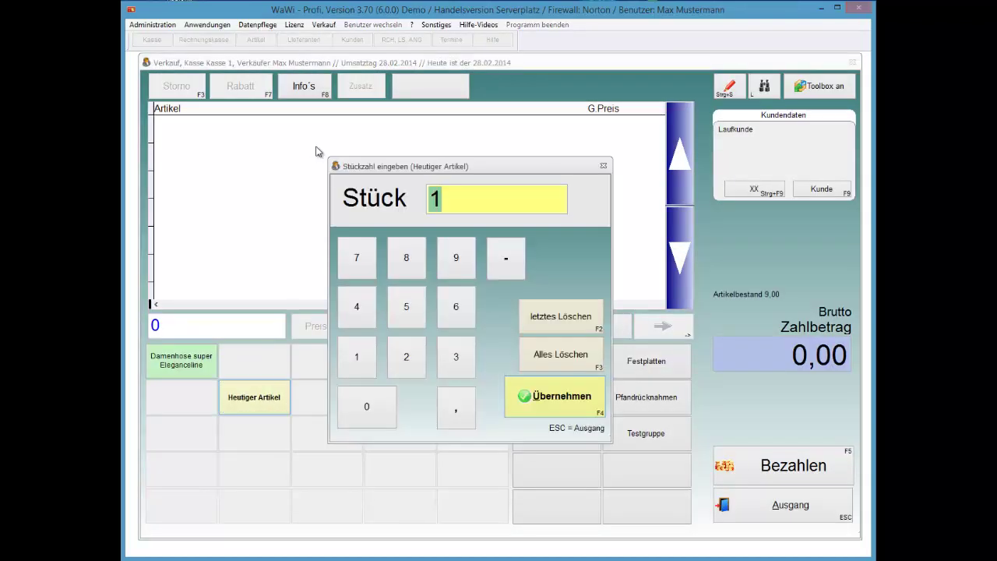
key("Return")
key("Return")
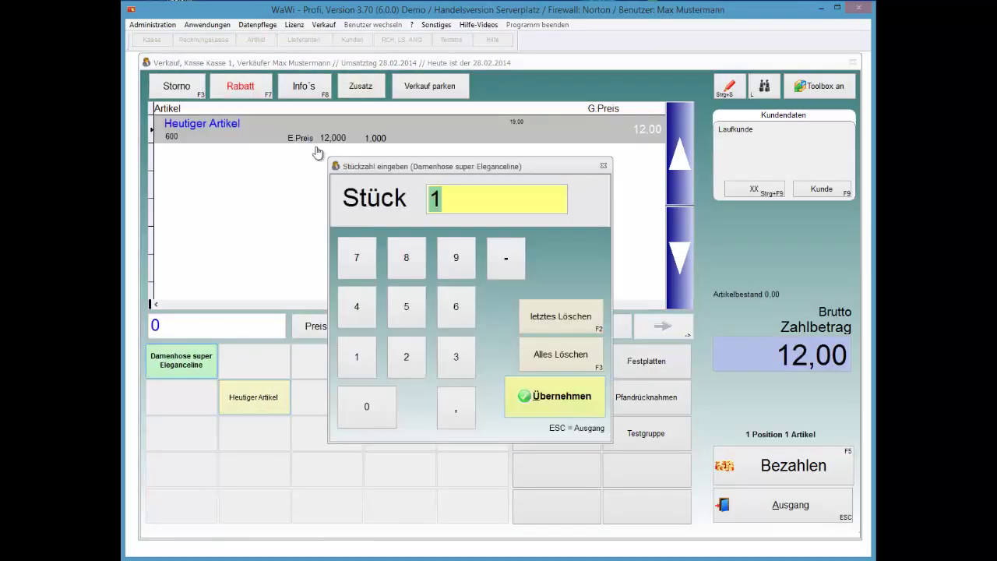
key("Return")
Settle the sale in cash with 200,00 received and without printing a receipt.
key("F5")
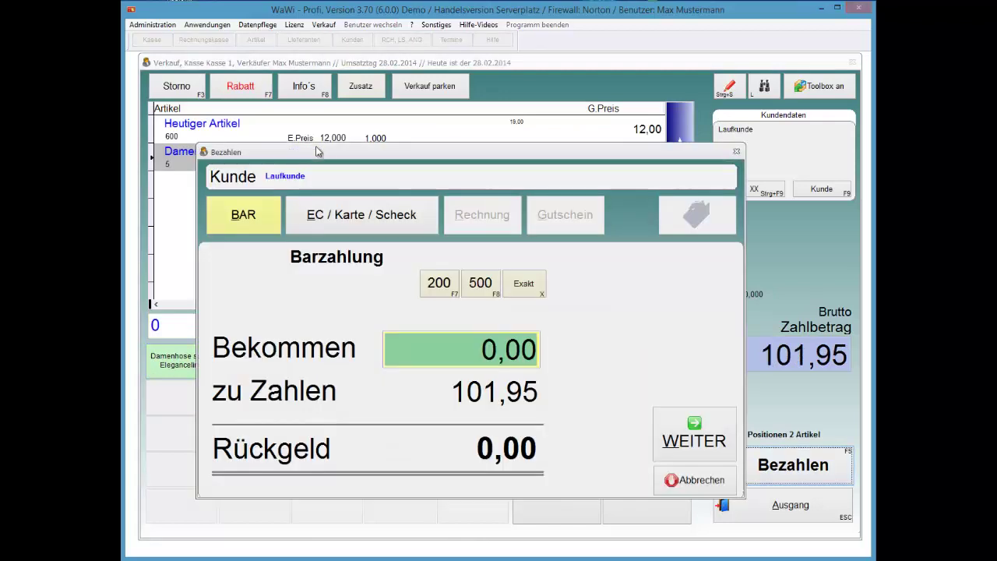
key("F2")
key("Return")
key("Down")
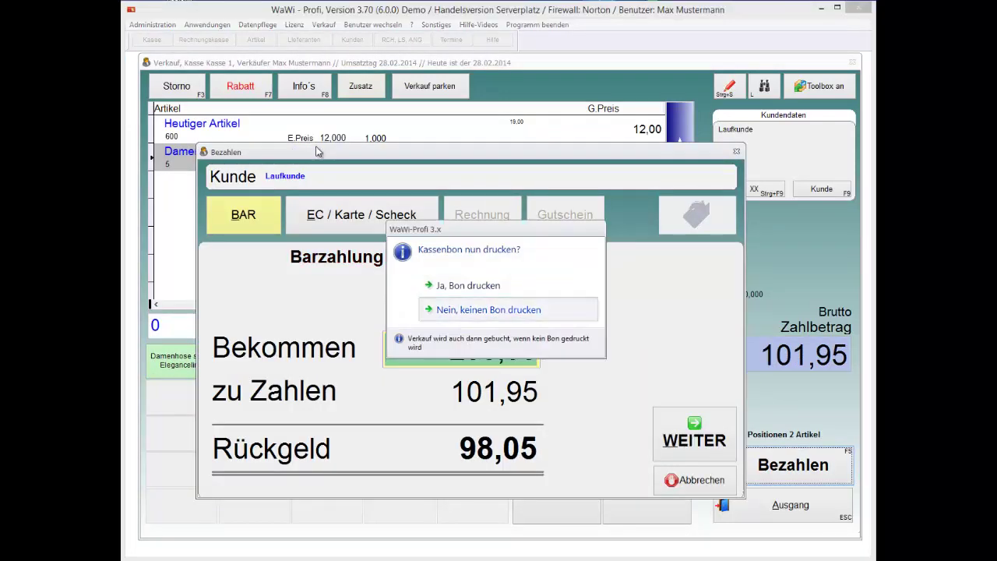
key("Return")
Create a new gift voucher (Gutschein) worth 100, paid in cash (BAR).
key("F12")
key("Up")
key("Return")
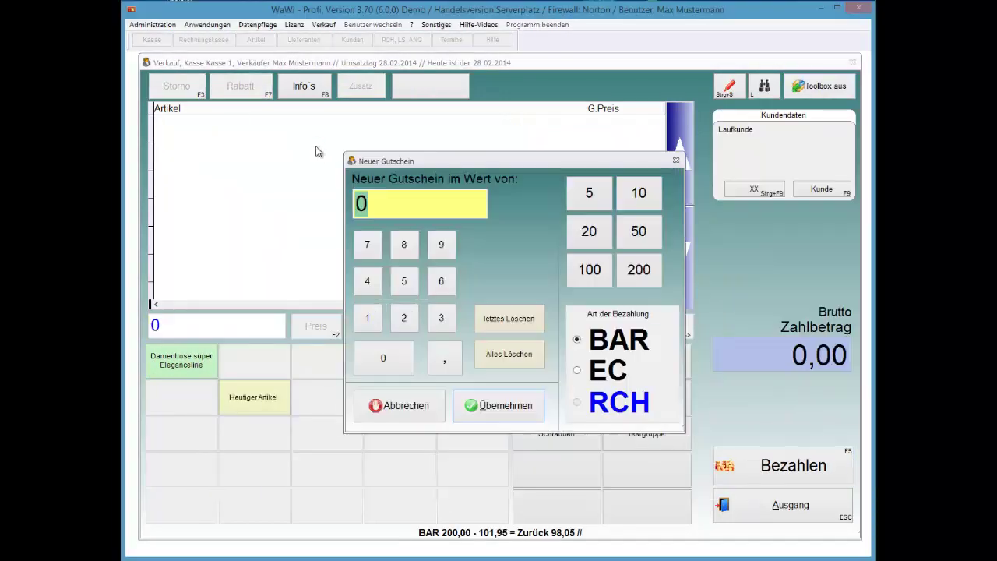
type("100")
key("Return")
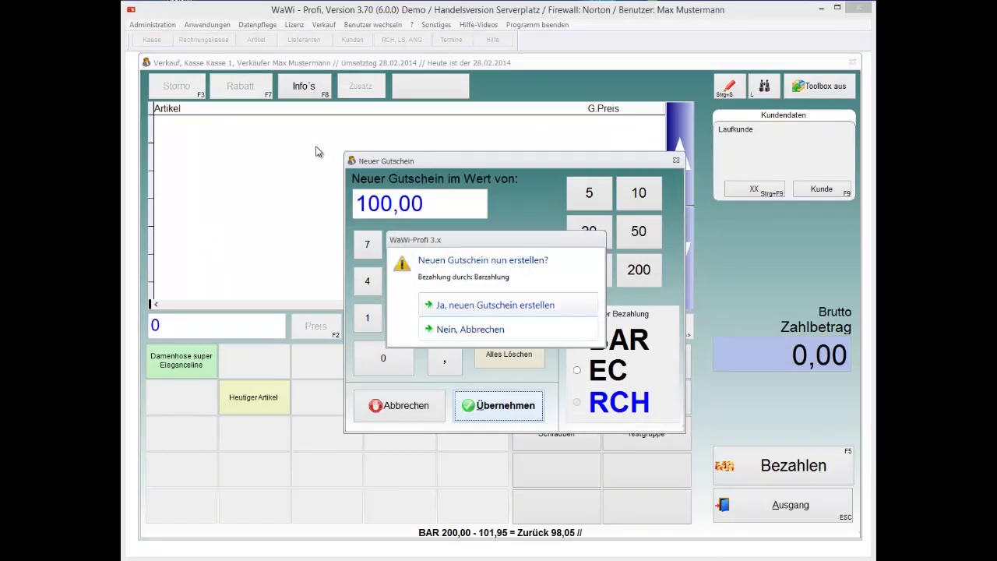
key("Return")
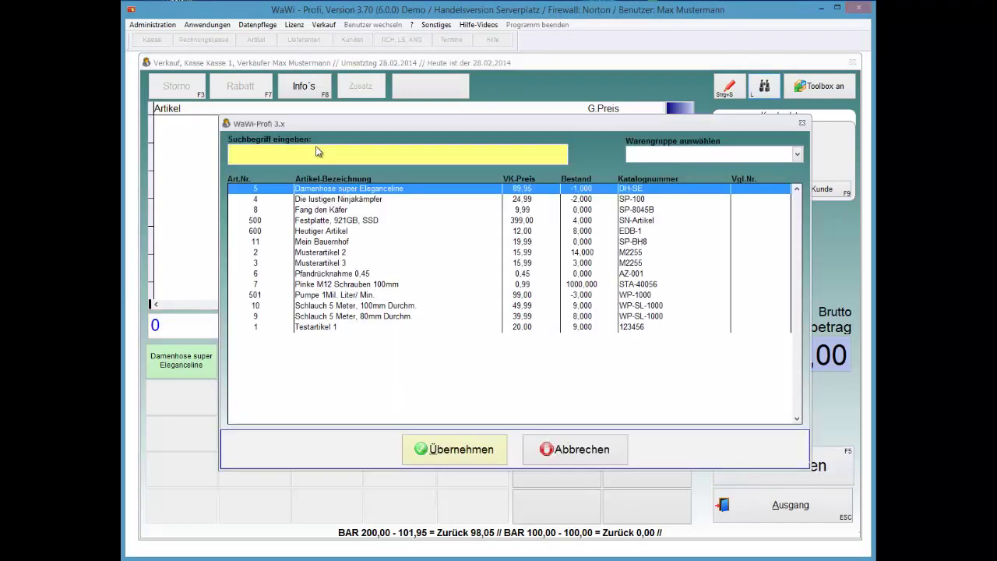
Add three pieces of Testartikel 1 to a new sale from the article search list.
key("End")
key("Return")
type("3")
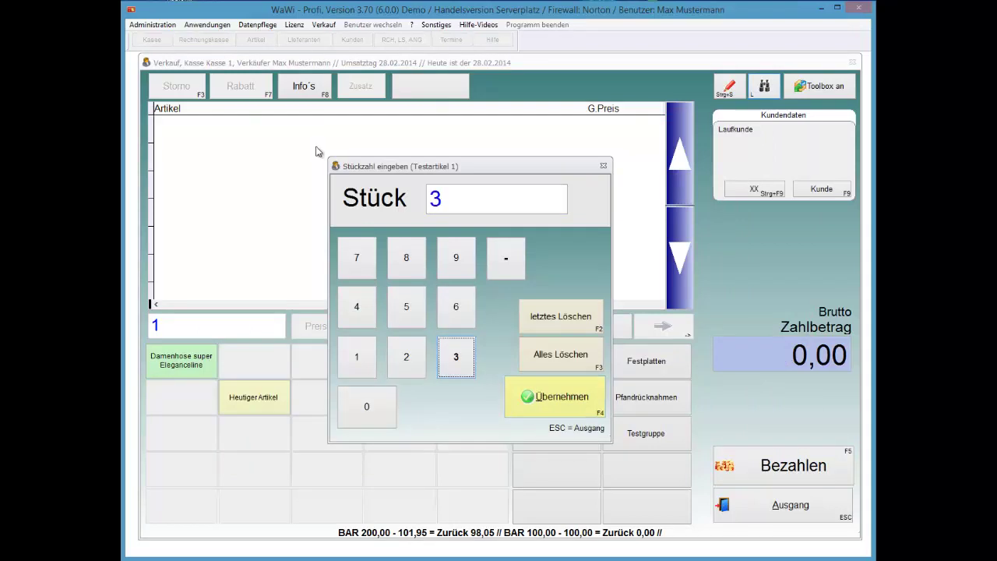
key("Return")
Settle the sale by card as EC - Manuell and accept the terminal payment.
key("F5")
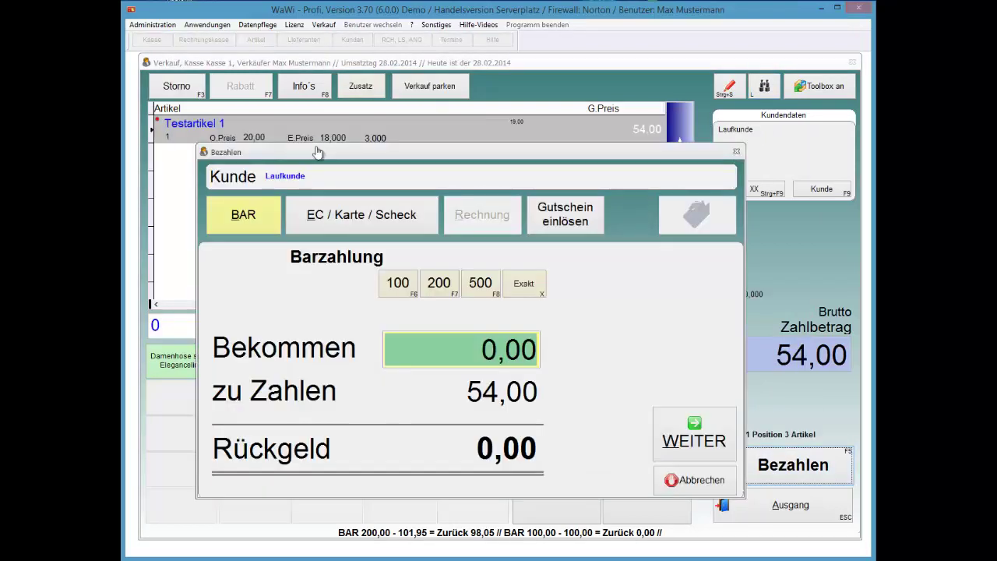
key("alt+e")
key("alt+w")
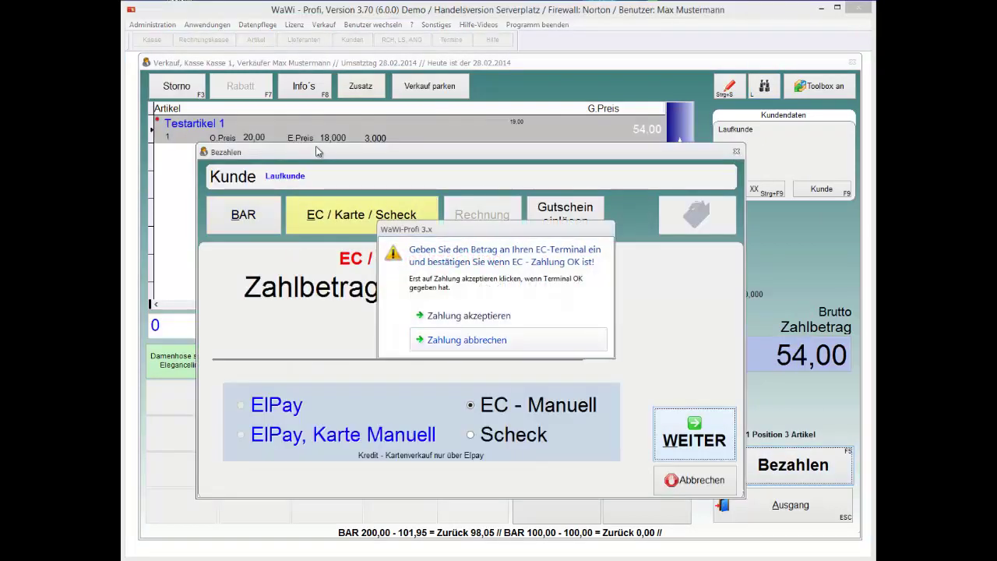
key("Return")
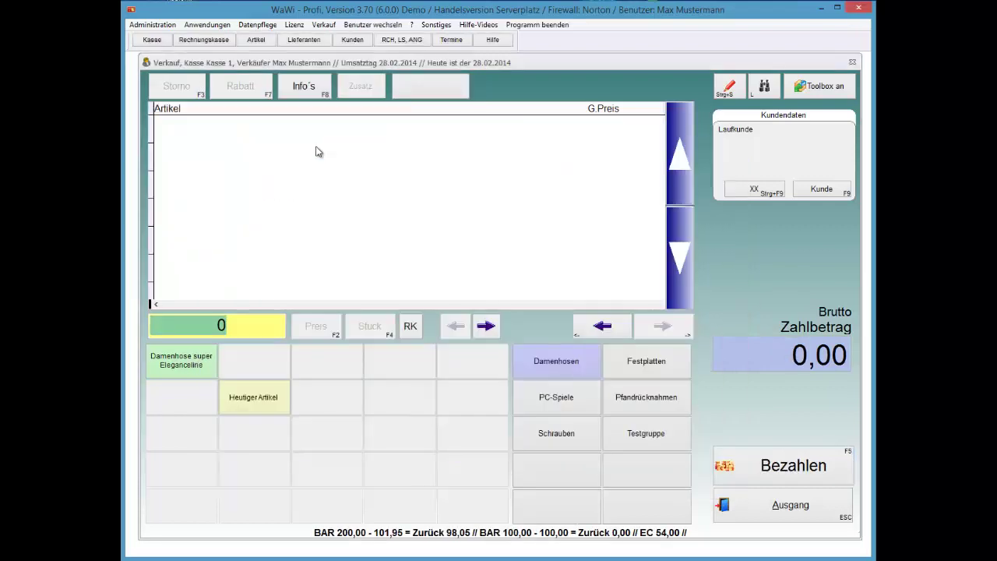
Leave the register through the daily closing (Tagesabschluss / Z-Bon) and check the resulting bookings of Kasse 1.
key("Escape")
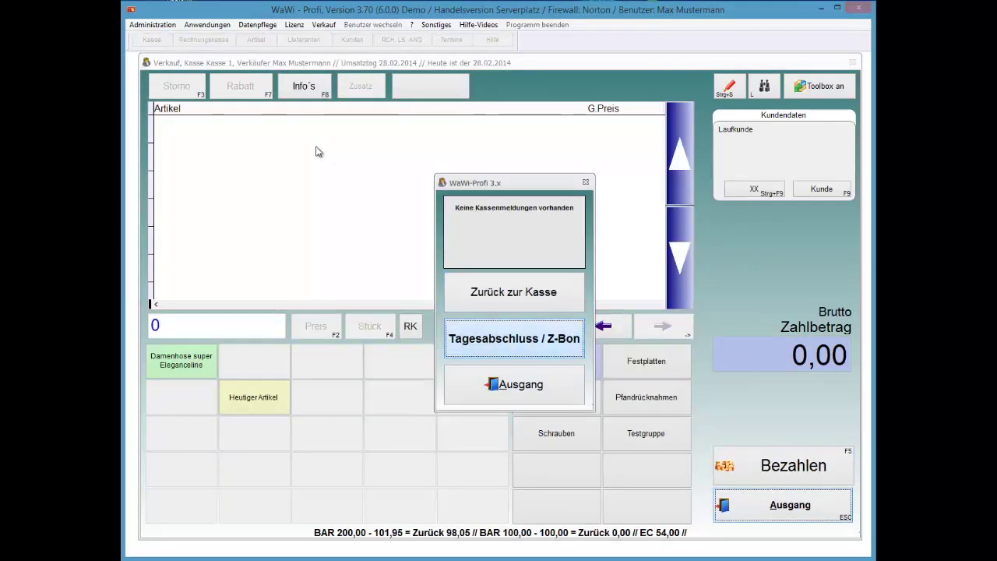
key("Return")
key("Up")
key("Return")
key("Return")
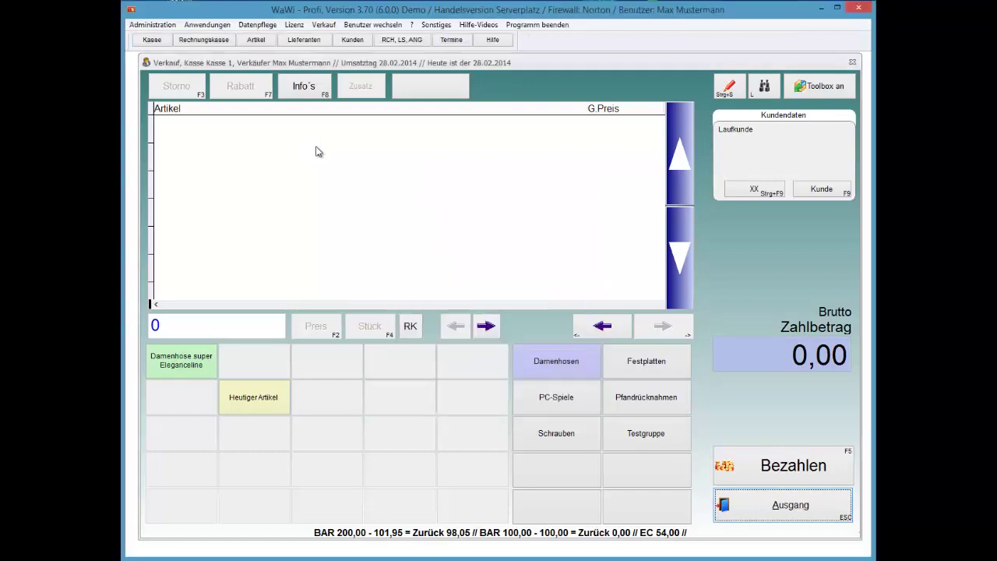
key("alt+b")
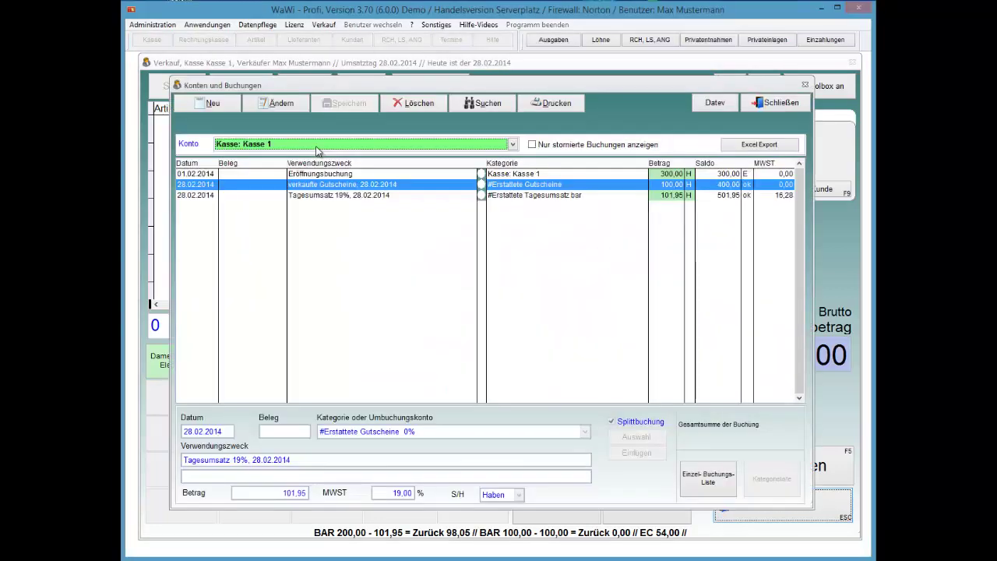
key("Escape")
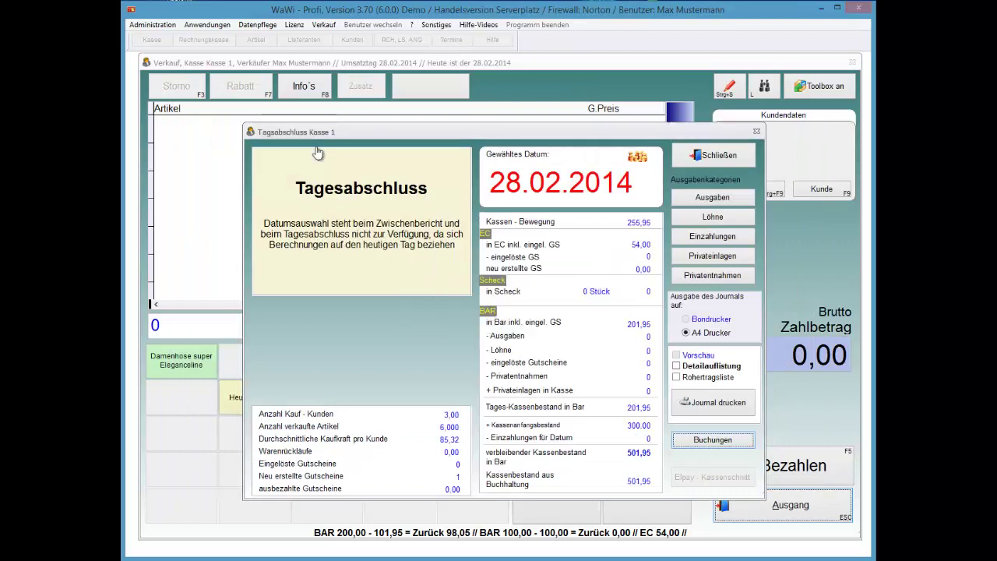
Print the journal on the A4 printer and complete the daily closing of Kasse 1.
key("alt+j")
key("Right")
key("Return")
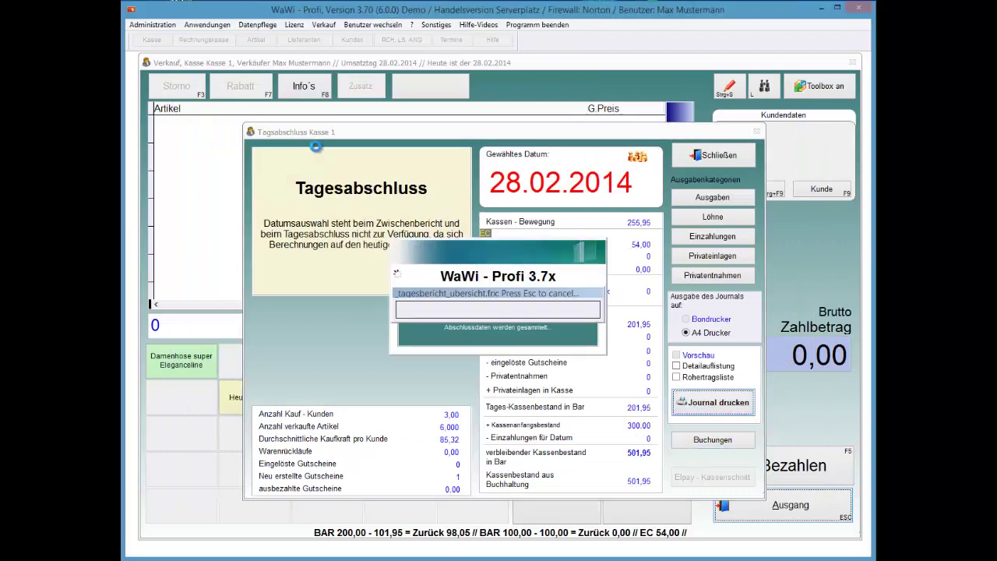
key("Return")
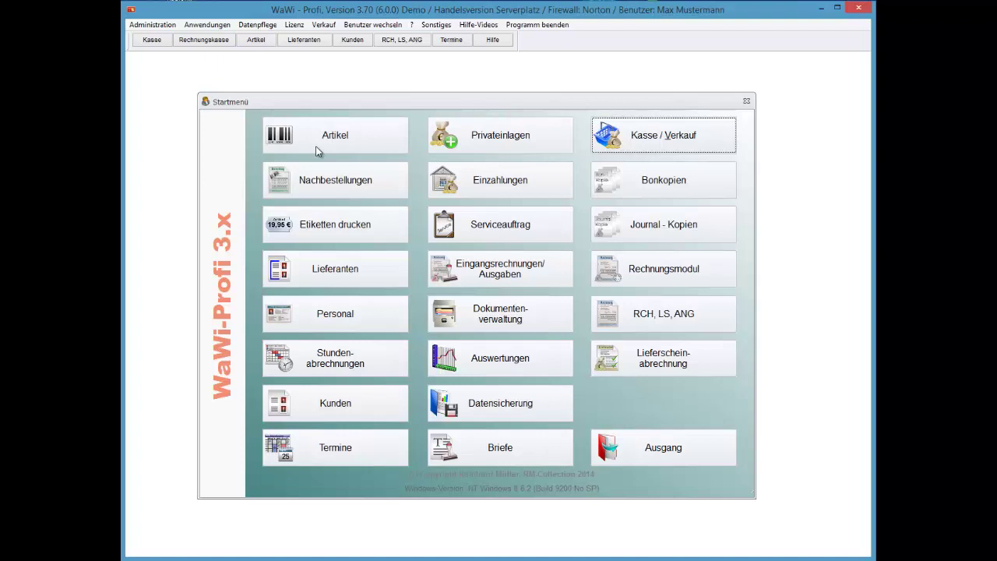
Open the accounting bookings (Buchhaltung, Buchungen).
key("alt+a")
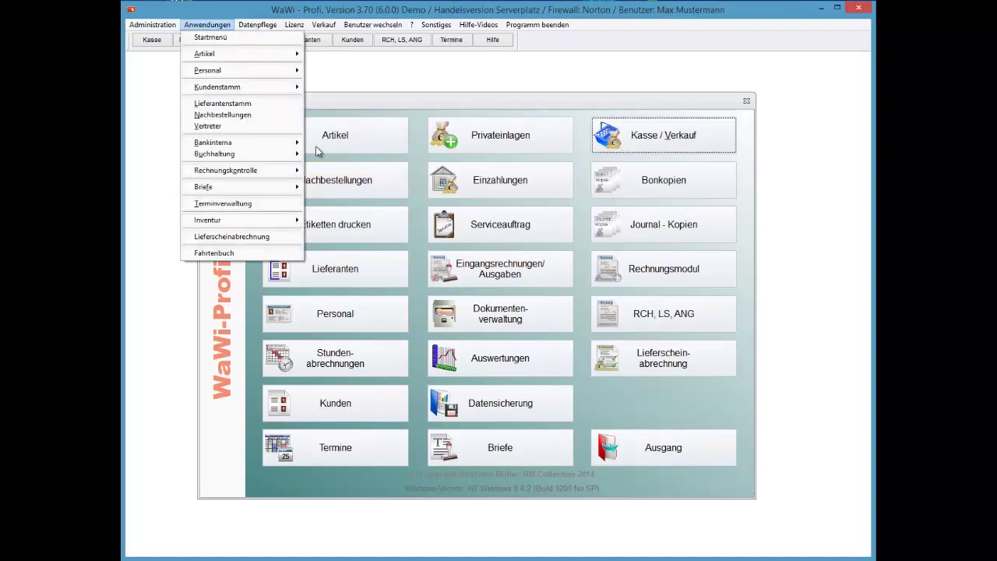
key("Down")
key("Down")
key("Down")
key("Down")
key("Down")
key("Down")
key("Down")
key("Down")
key("Down")
key("Right")
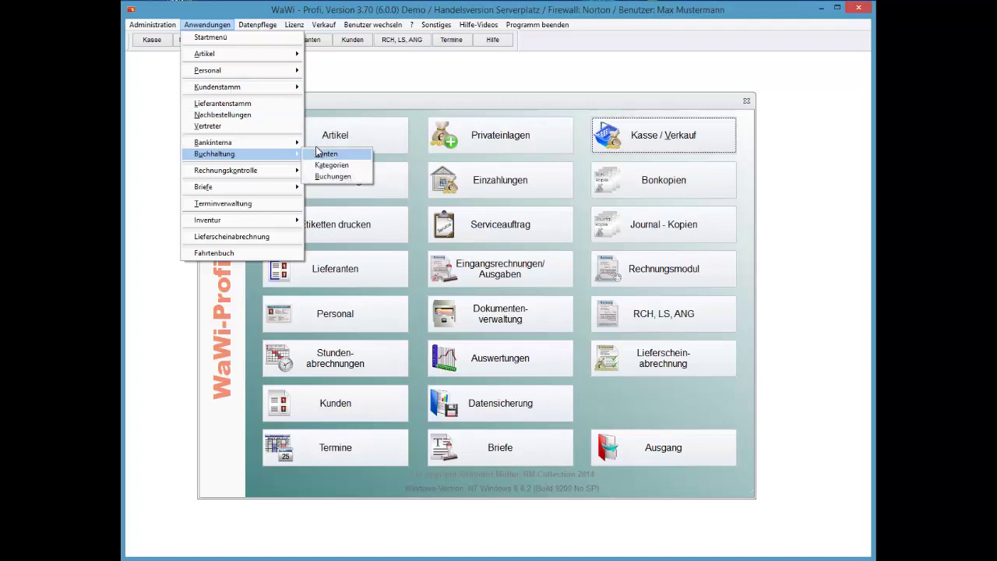
key("Down")
key("Down")
key("Return")
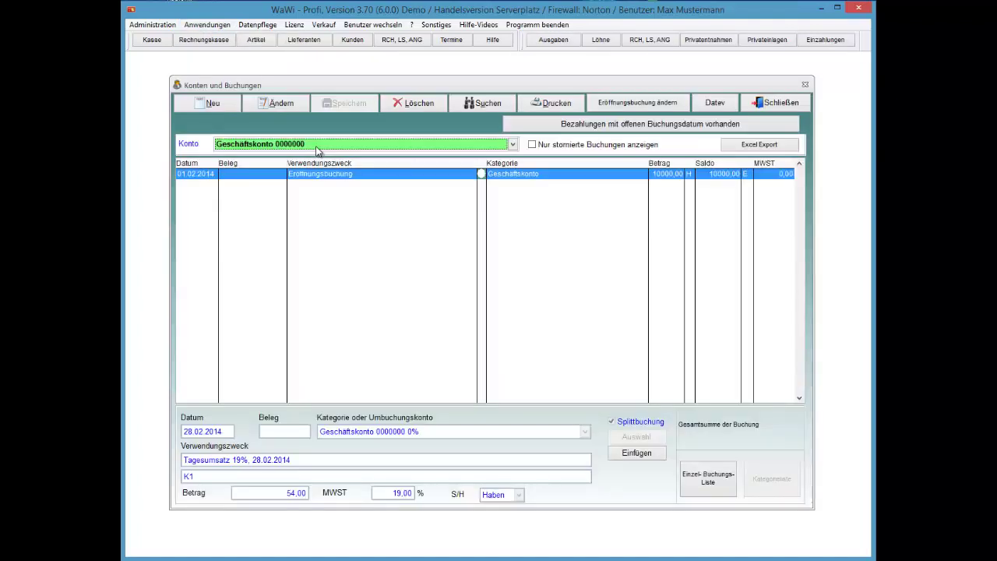
Switch the account to Kasse: Kasse 1 and examine its voucher, daily turnover and opening bookings.
key("F4")
key("F4")
key("Down")
key("Up")
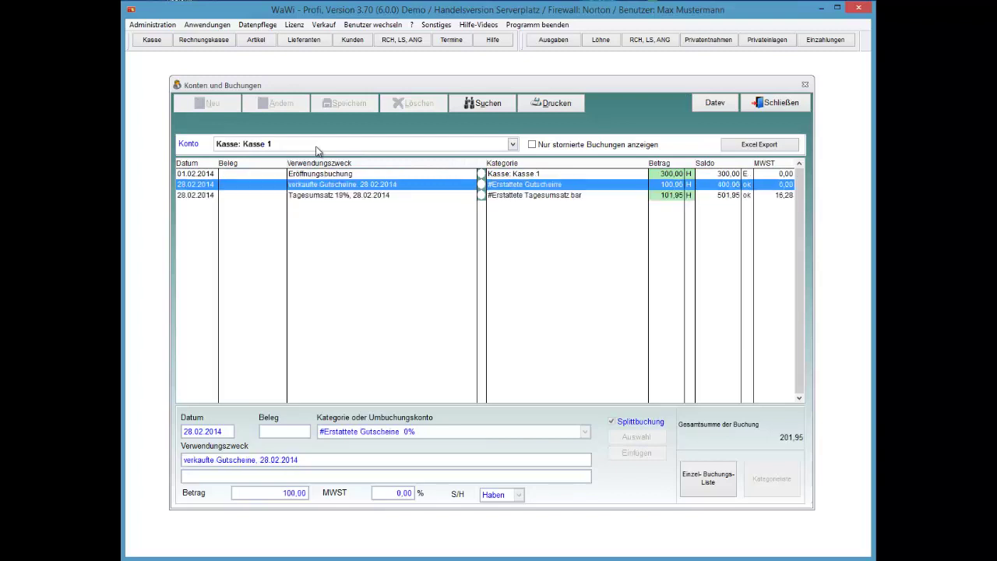
key("Down")
key("Up")
key("Down")
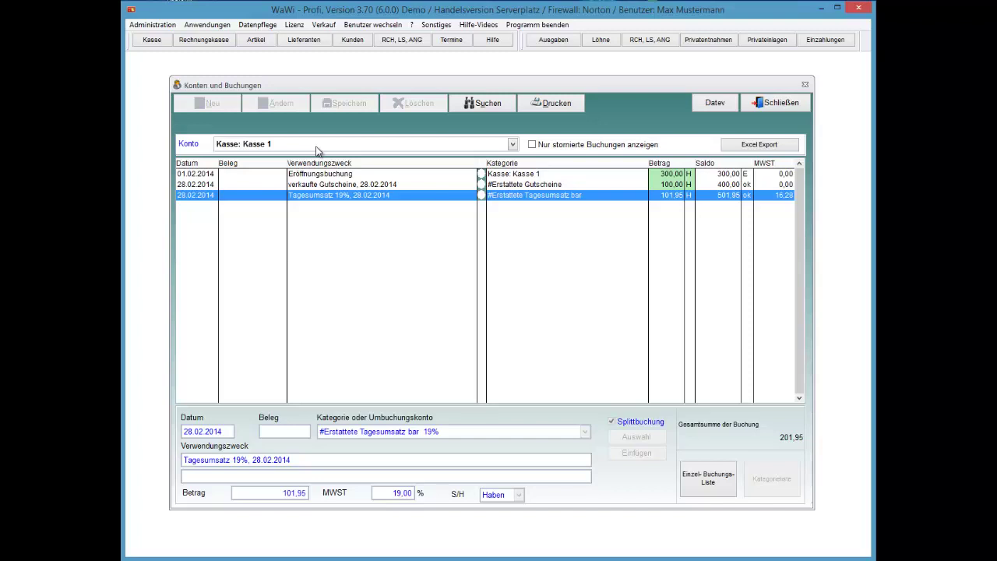
key("Up")
key("Up")
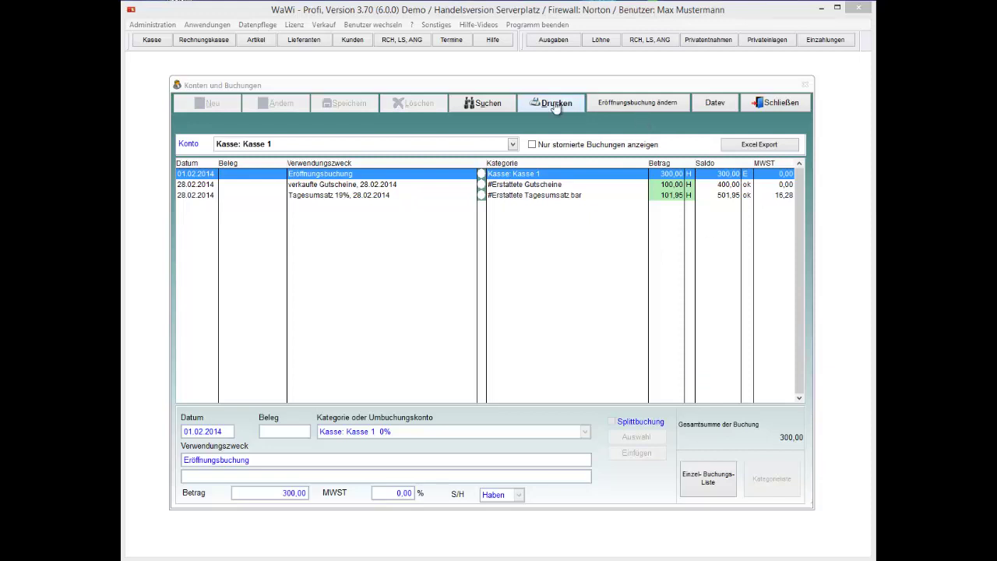
Close the bookings and check the February 2014 cash book (Kassenbuch) of Kasse 1 in the evaluations.
left_click(782, 103)
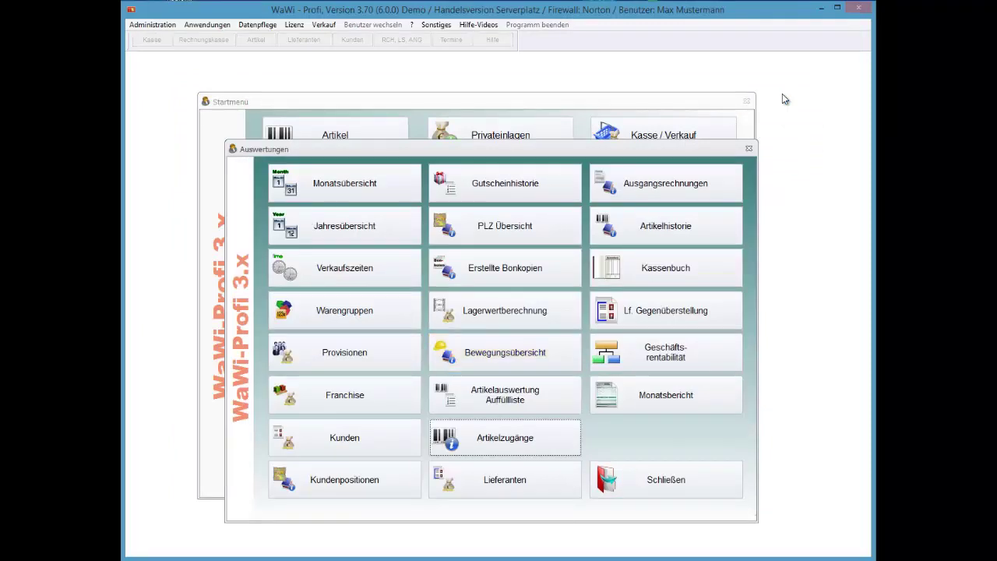
key("Return")
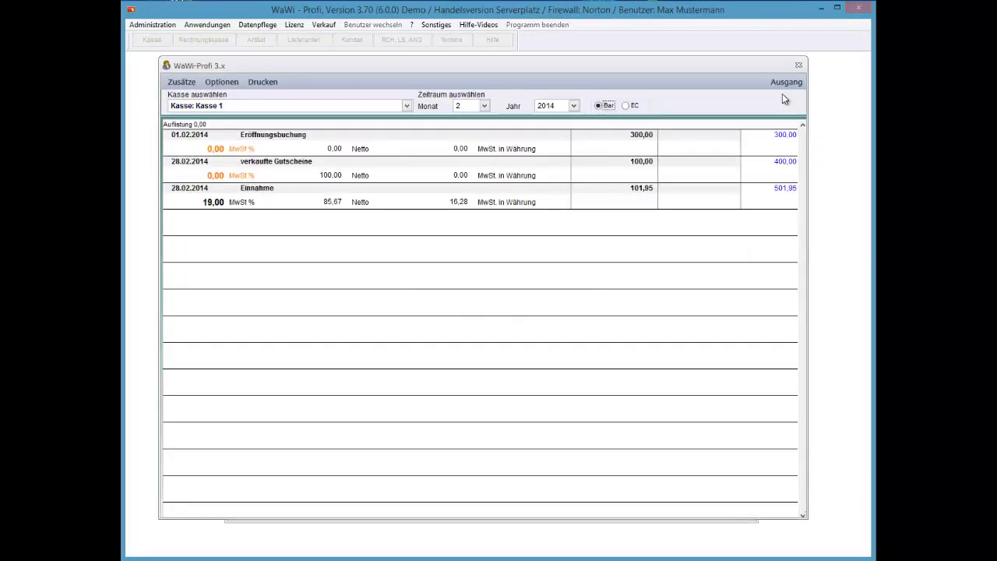
left_click(785, 82)
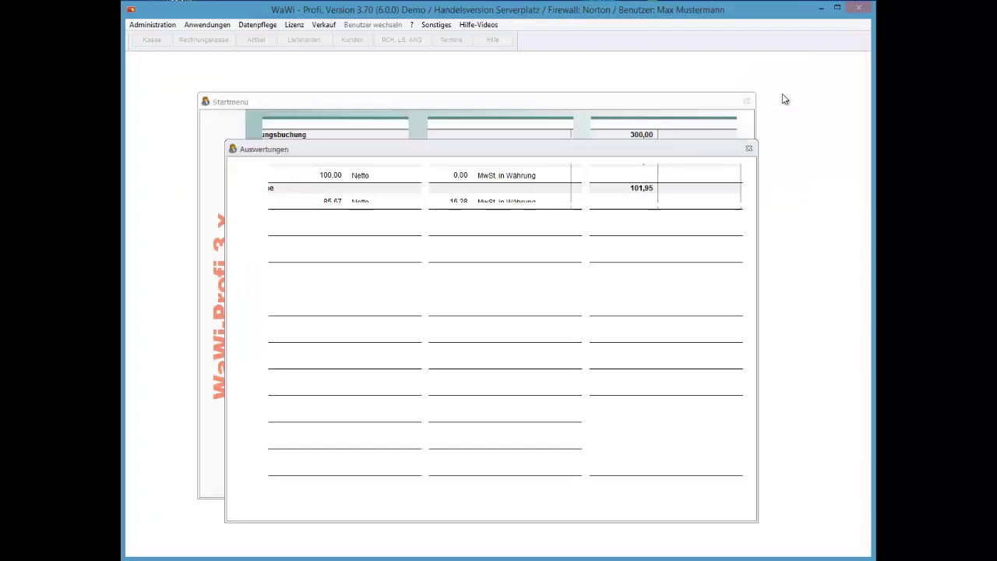
key("Return")
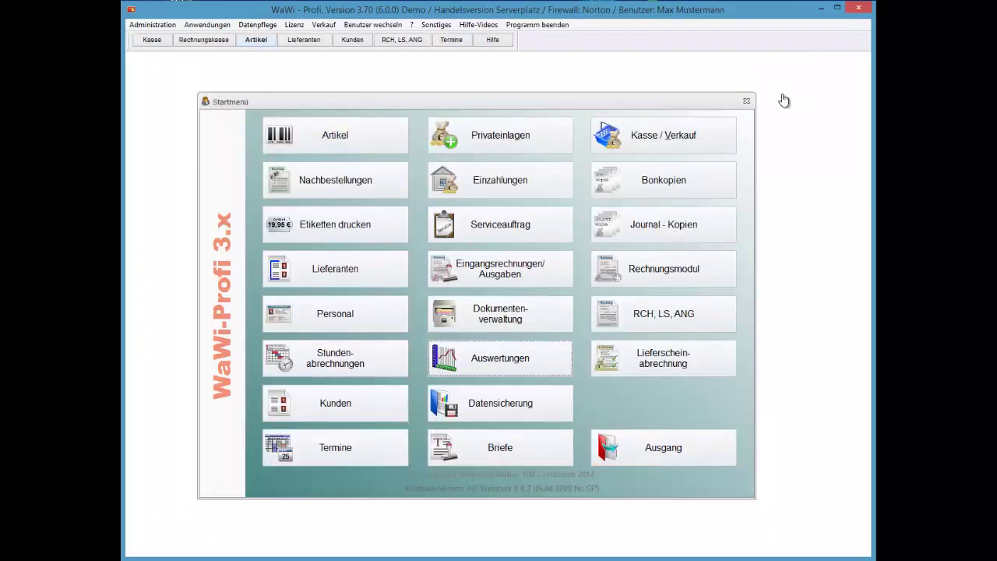
Reopen the accounting bookings and compare the voucher and 19% daily turnover entries of Kasse: Kasse 1.
left_click(206, 25)
mouse_move(243, 154)
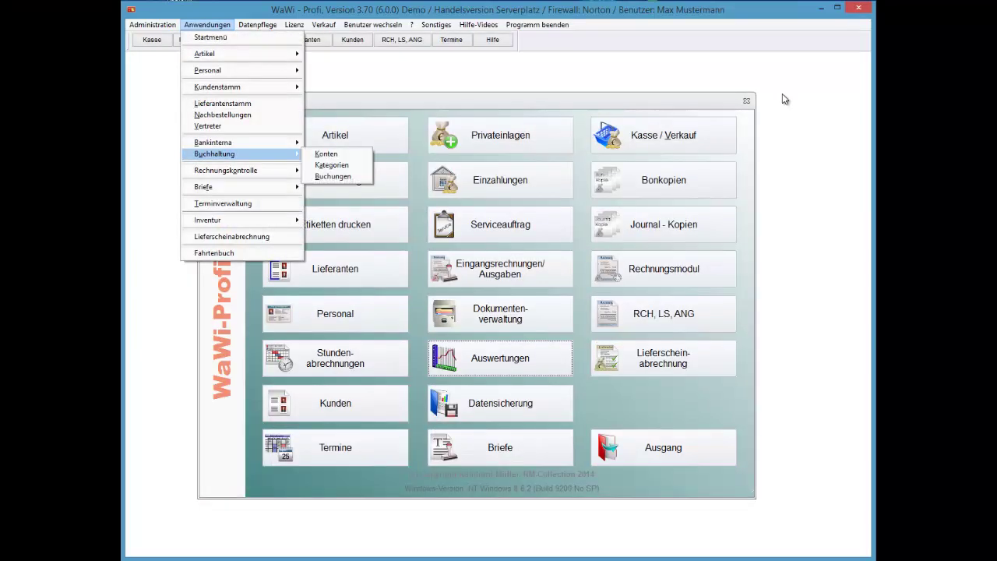
left_click(334, 177)
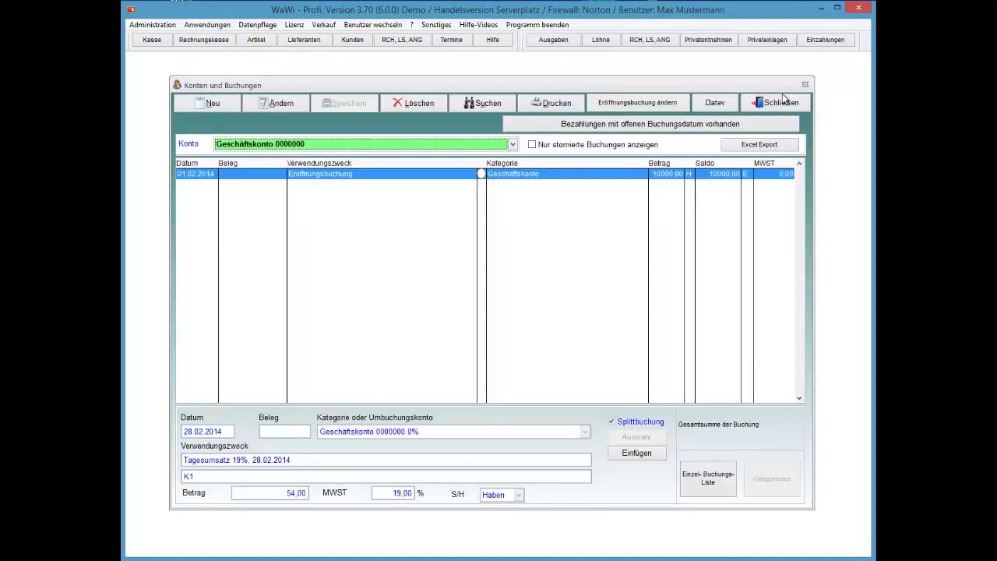
left_click(411, 144)
left_click(405, 167)
key("Down")
left_click(342, 184)
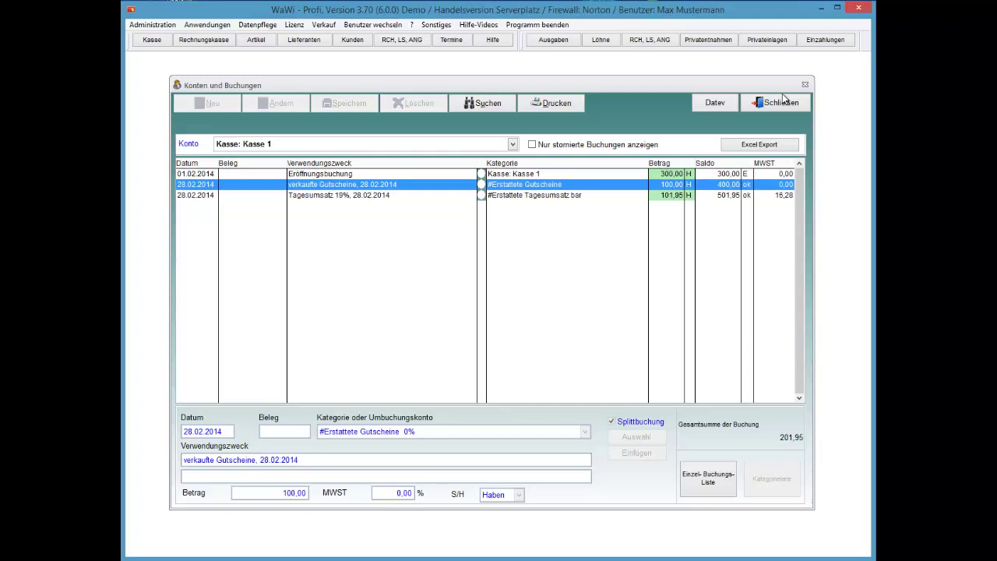
key("Down")
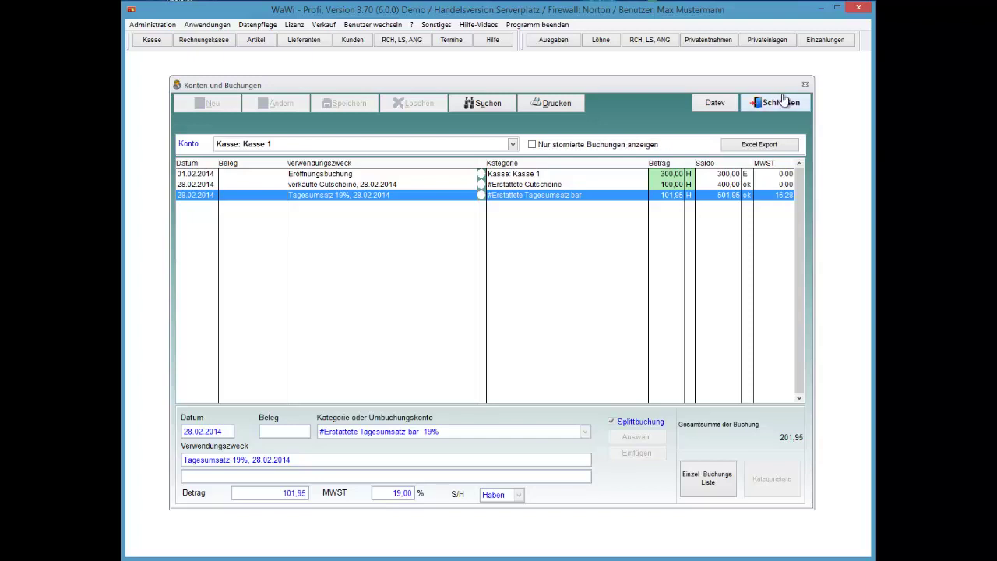
left_click(782, 102)
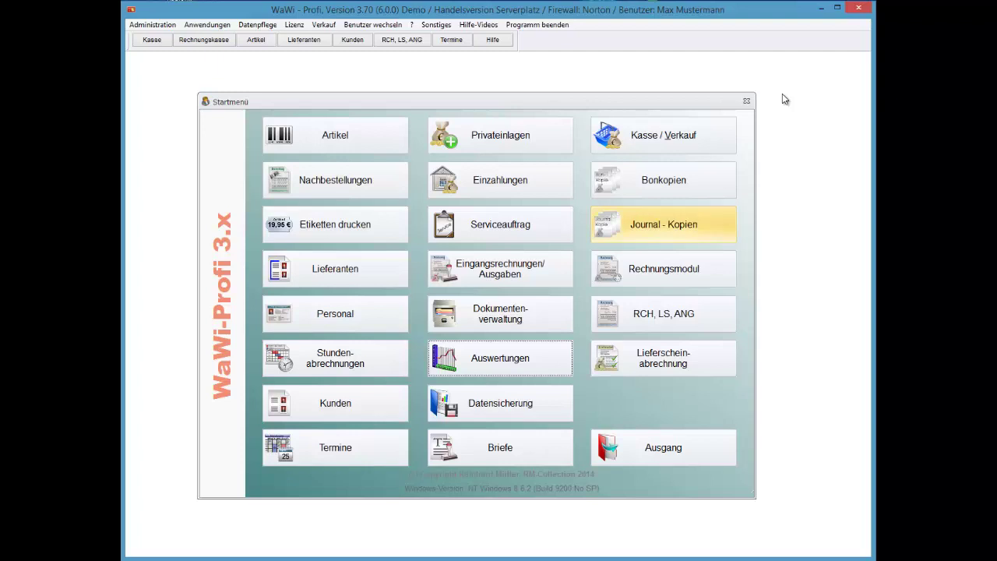
Record and save a deposit (Einzahlung) of 20,00 from Kasse 1 to the Geschäftskonto, dated 28.02.2014.
key("Escape")
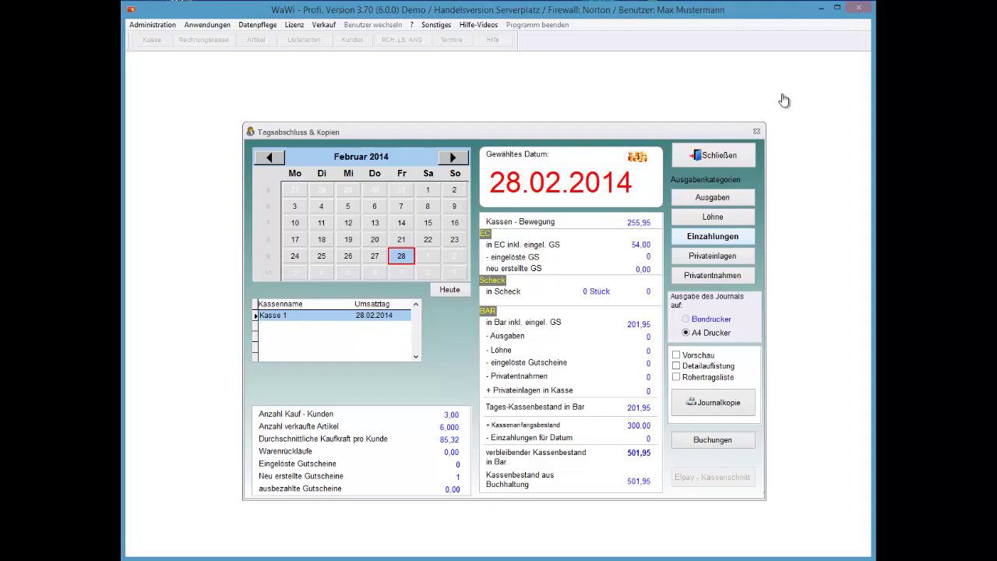
key("Return")
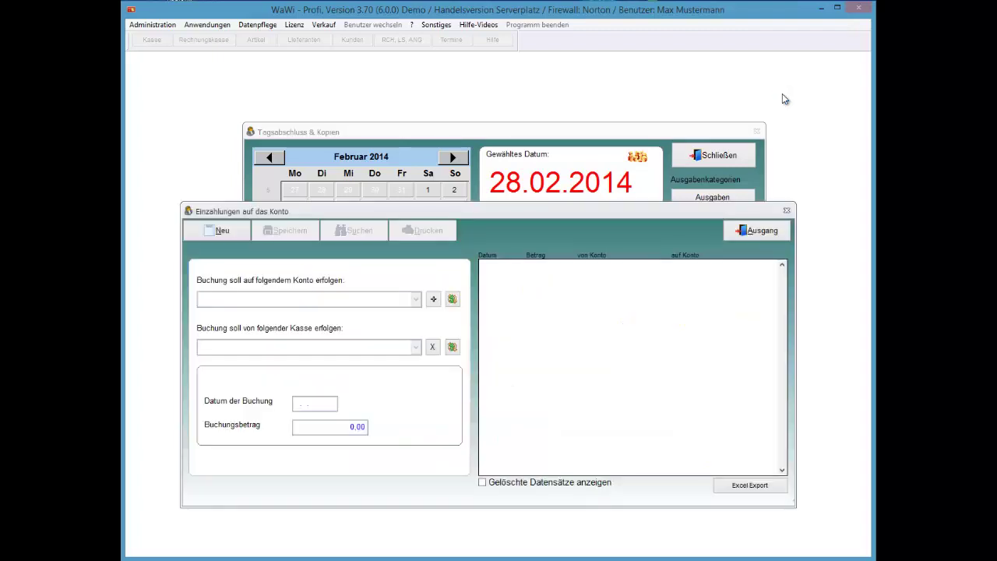
key("Return")
key("Return")
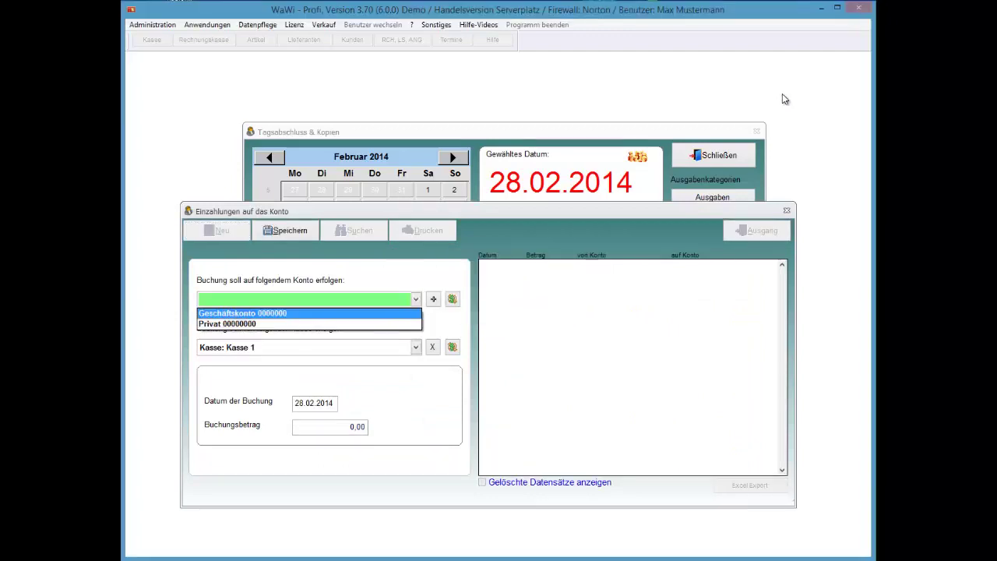
key("Return")
key("Tab")
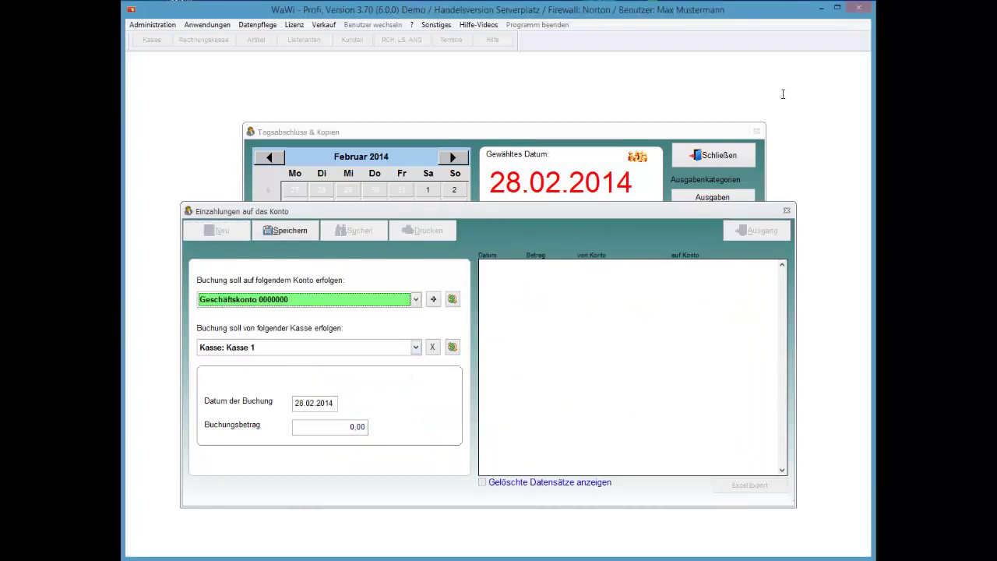
key("Tab")
key("Tab")
type("20")
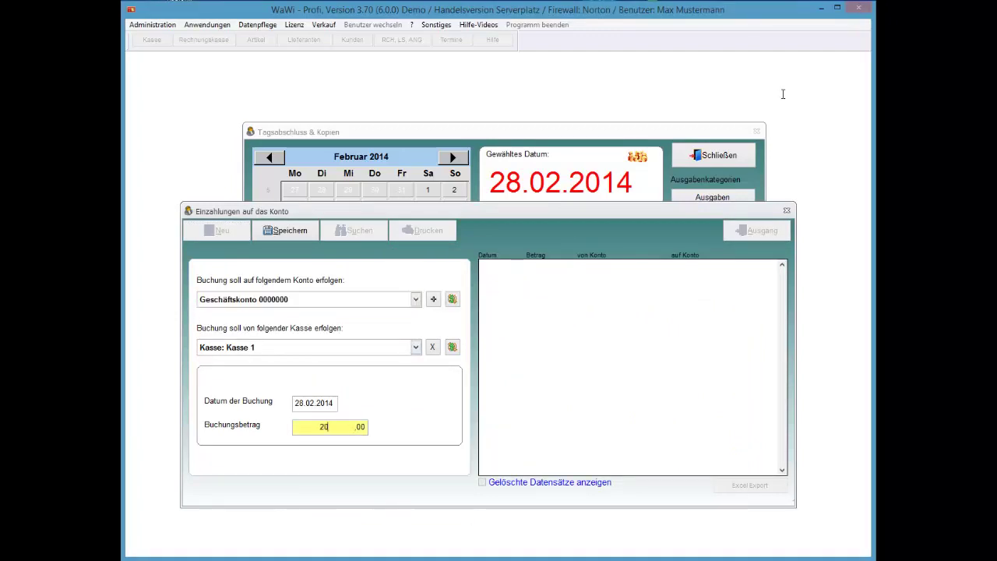
key("Tab")
key("Return")
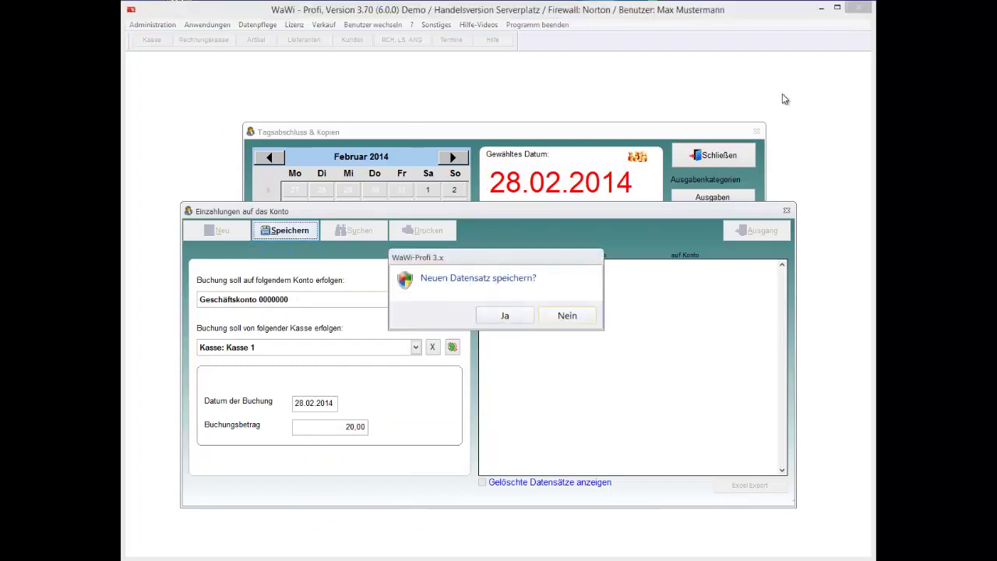
key("Return")
key("Return")
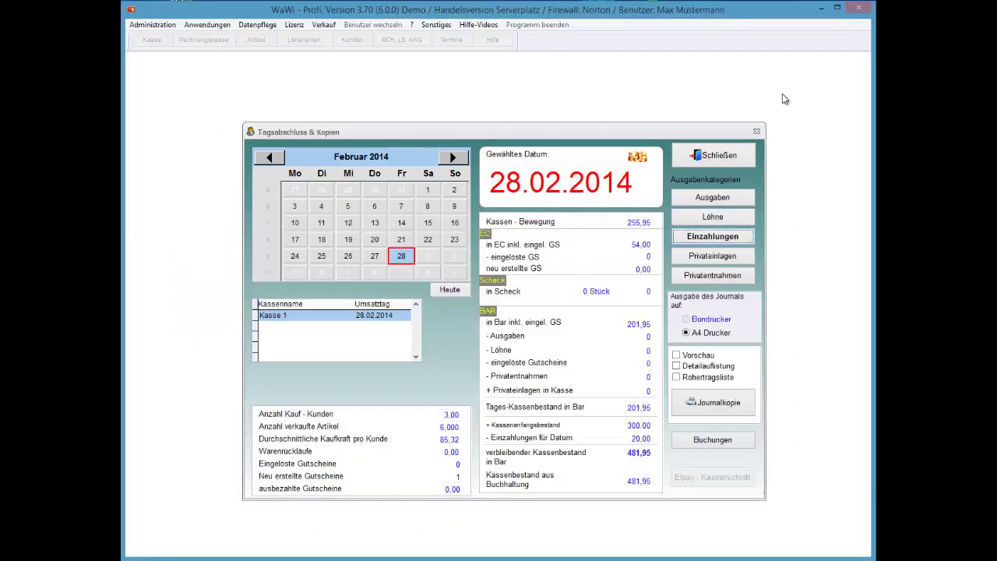
Start a new expense (Ausgabe) without supplier assignment and accept the settings with gross amounts.
key("Return")
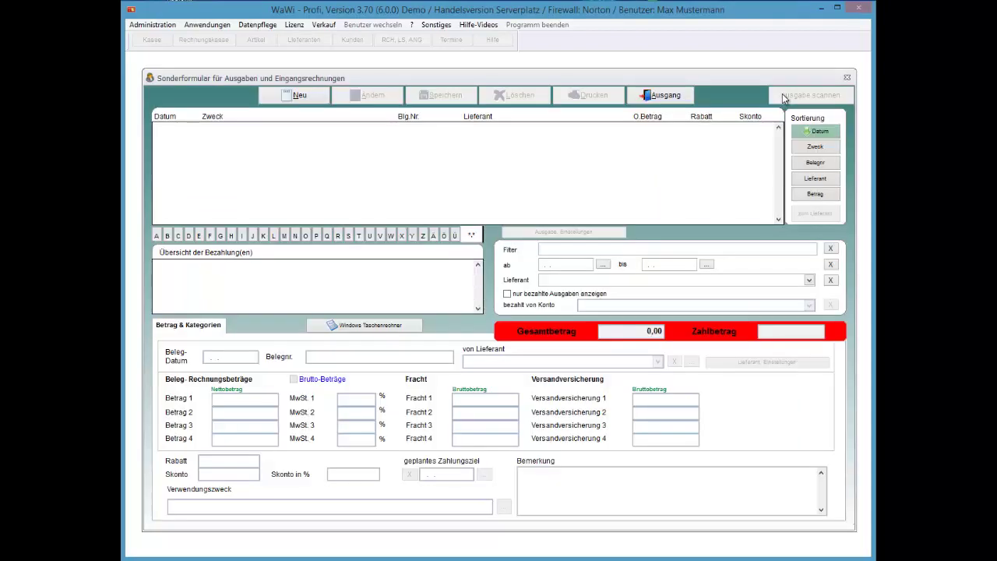
key("Return")
key("Tab")
key("Tab")
key("Tab")
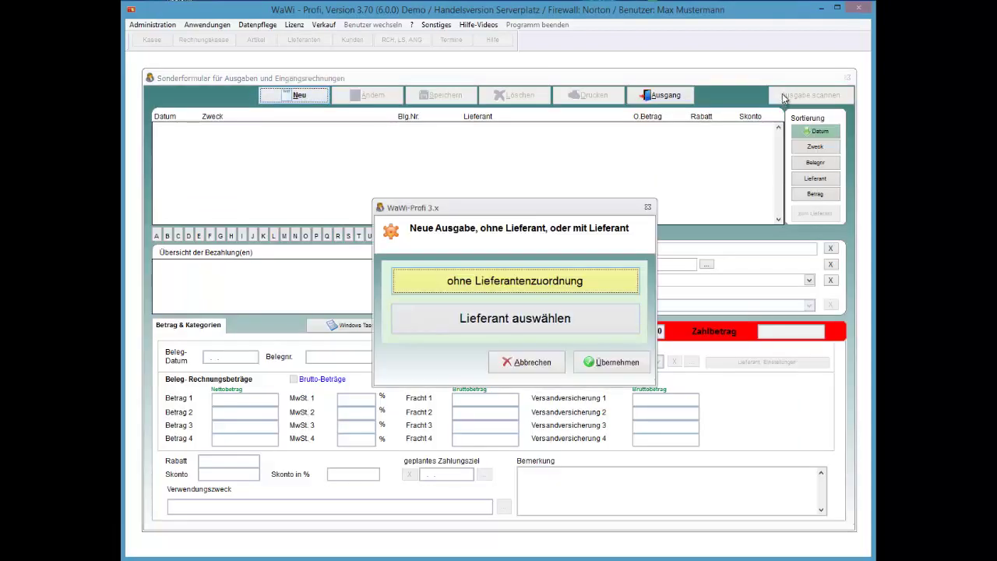
key("Return")
key("Tab")
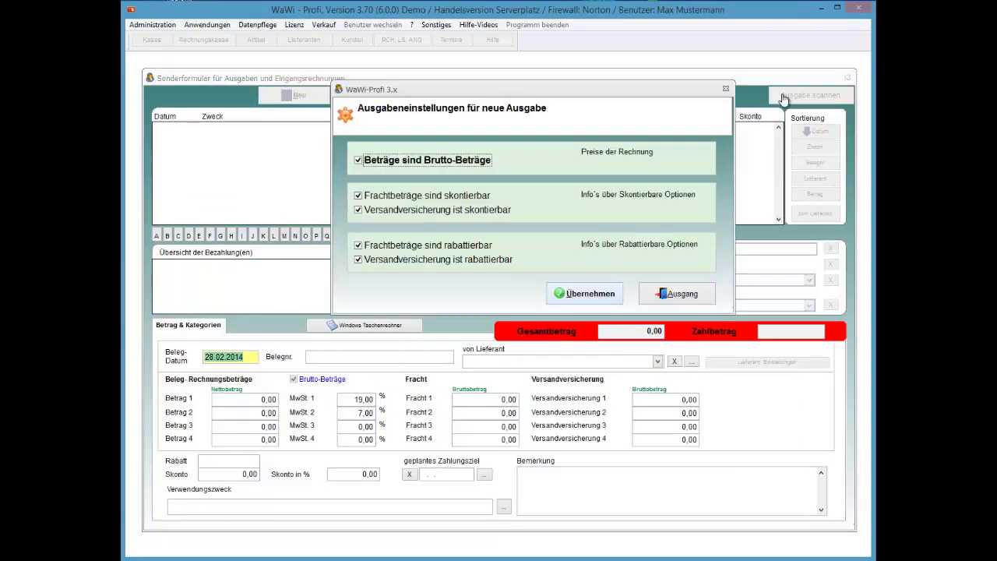
key("Return")
key("Return")
Enter Büroedarf as receipt number, 3,69 as Betrag 1 and Büromaterial as purpose, and save the expense.
type("B")
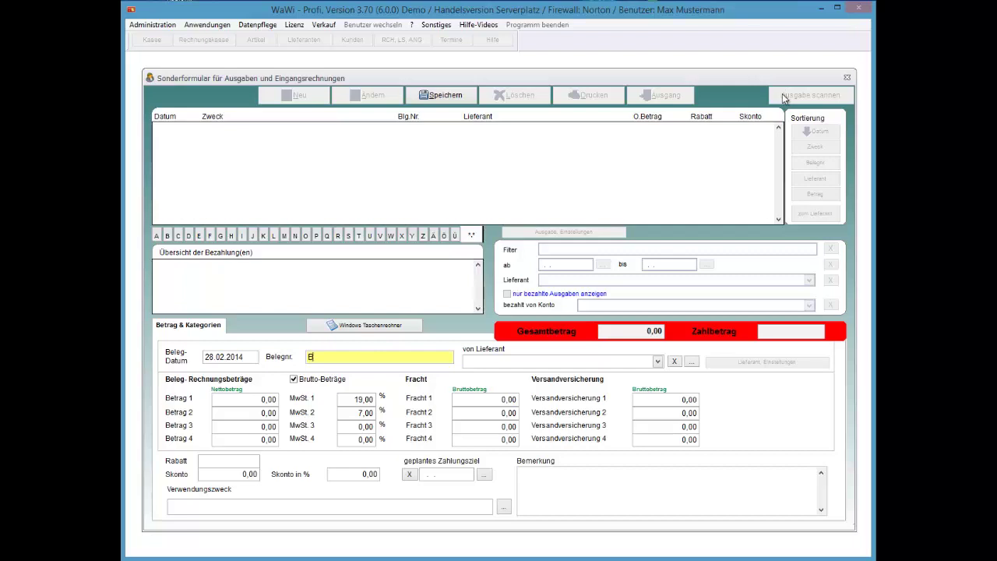
type("üroedarf")
key("Return")
type("3,")
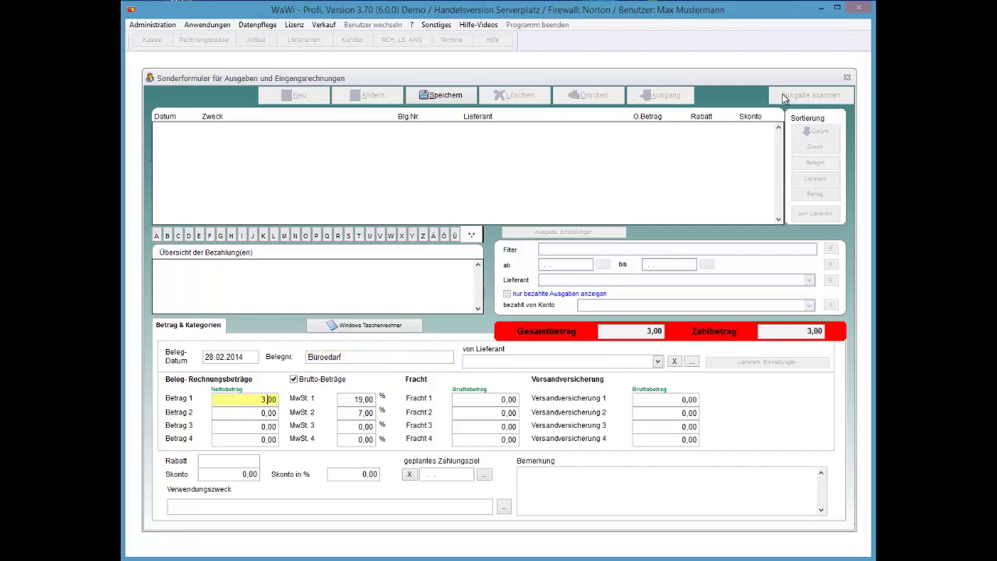
type("69")
key("Return")
key("Down")
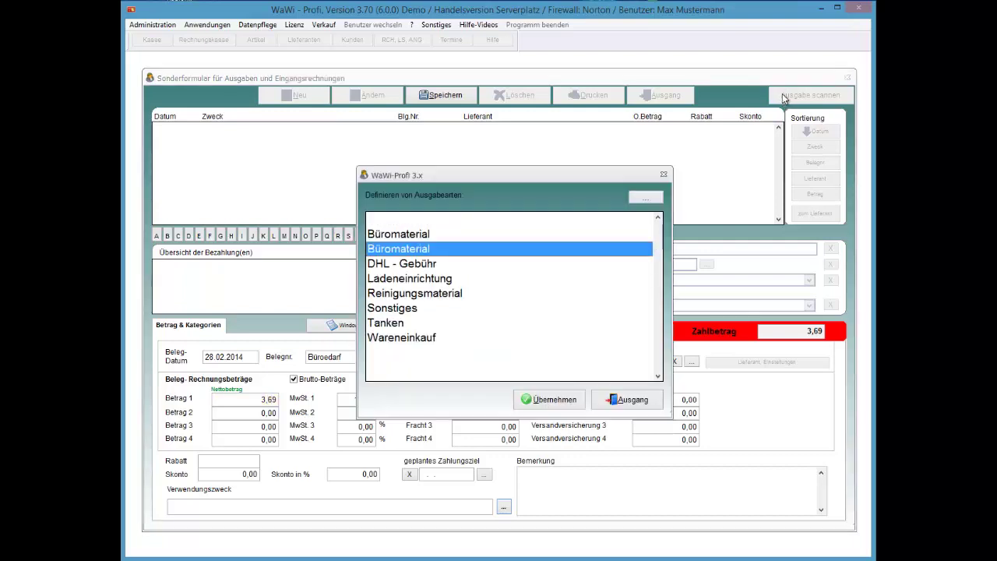
key("Return")
key("Return")
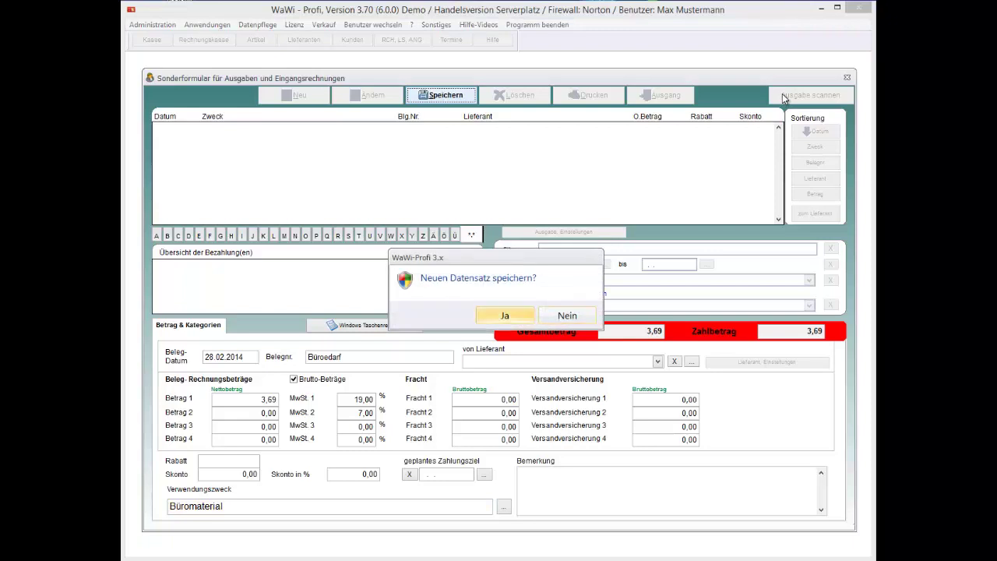
key("Return")
key("Return")
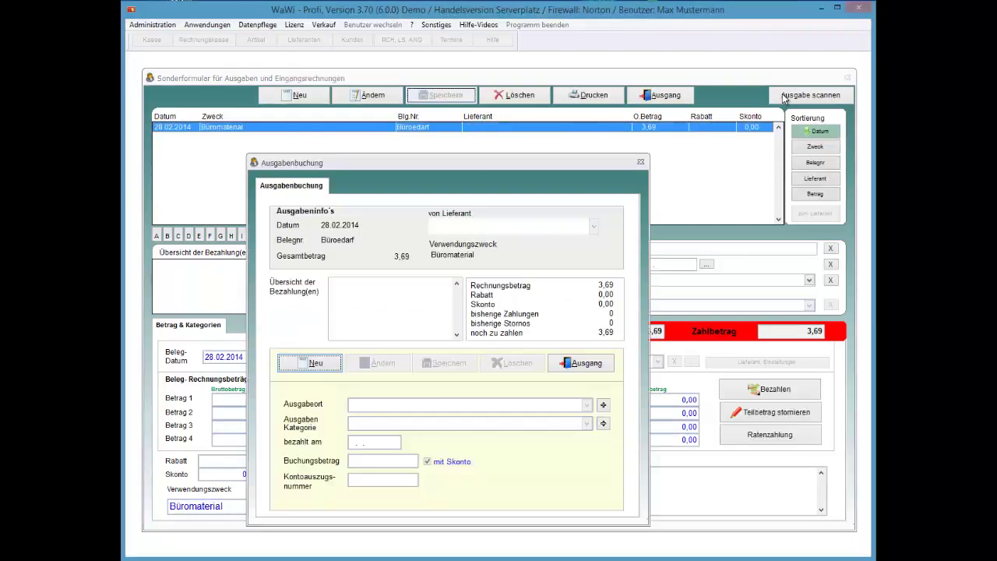
key("Return")
key("Return")
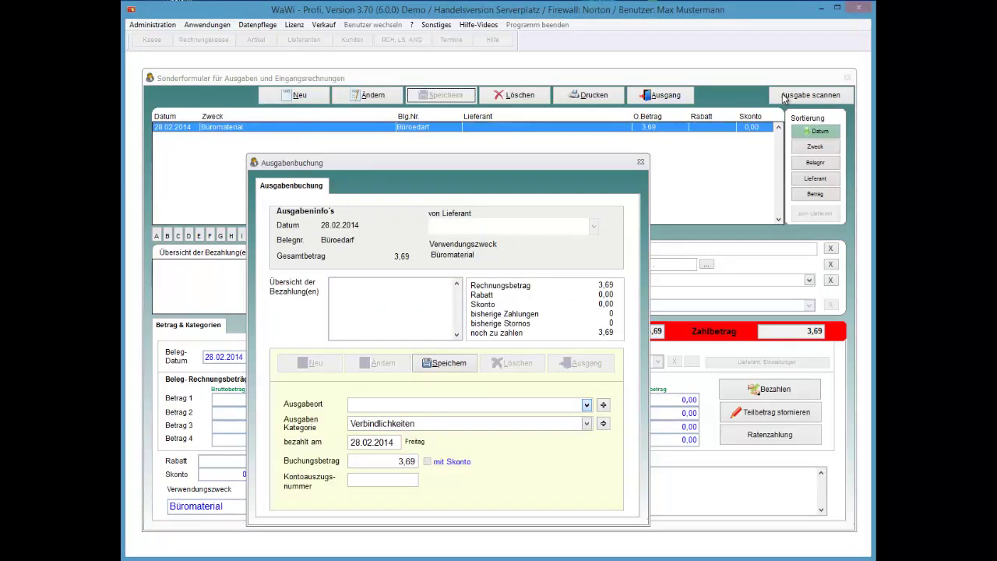
key("Return")
key("Return")
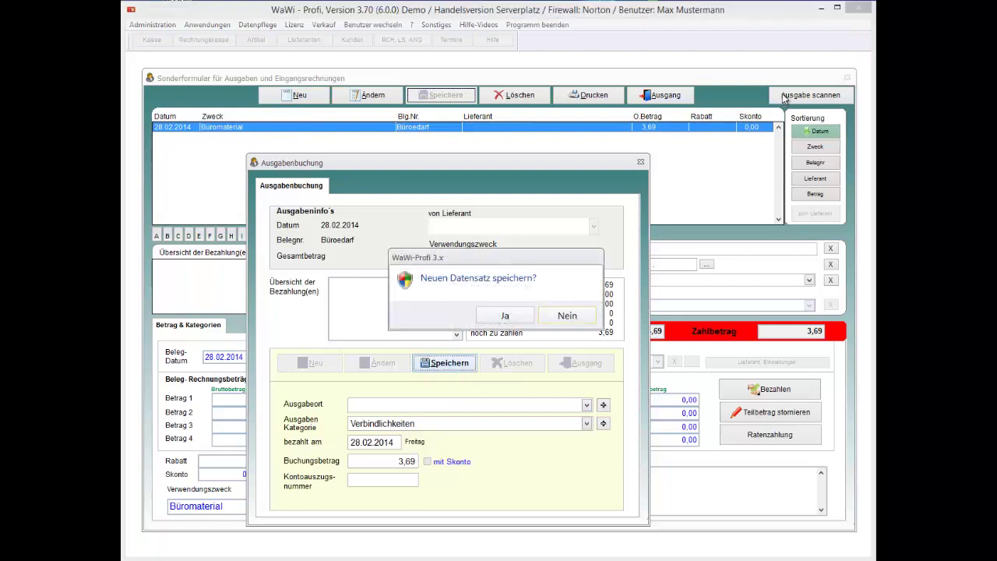
key("Return")
key("Return")
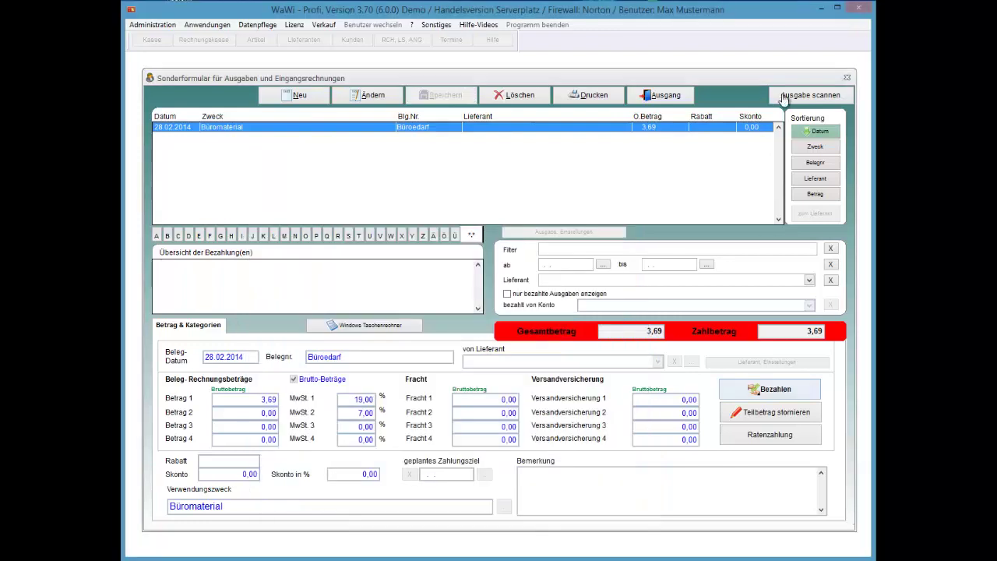
Start paying the Büroedarf expense and choose Kasse: Kasse 1 as Ausgabeort.
key("Return")
key("Return")
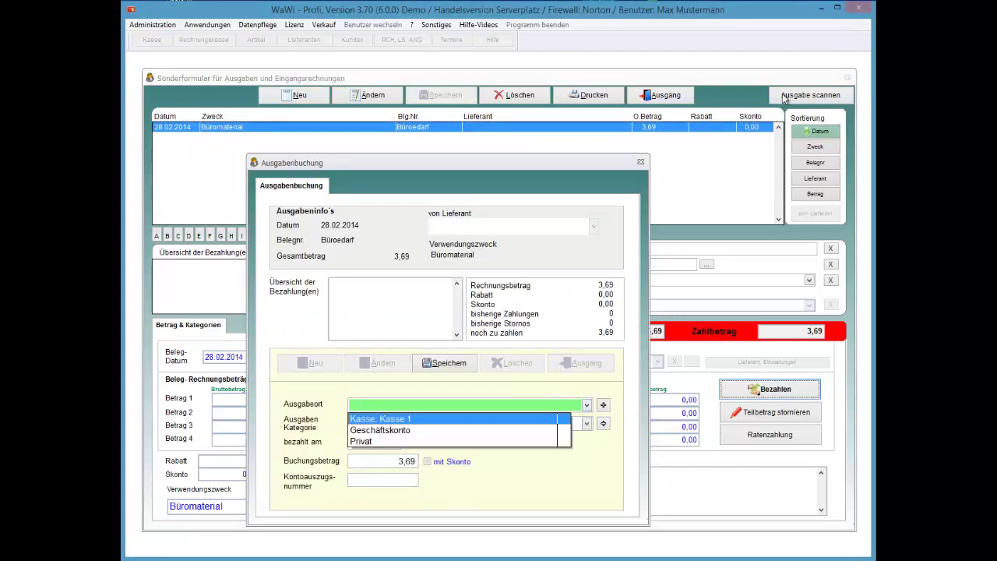
key("Return")
key("Return")
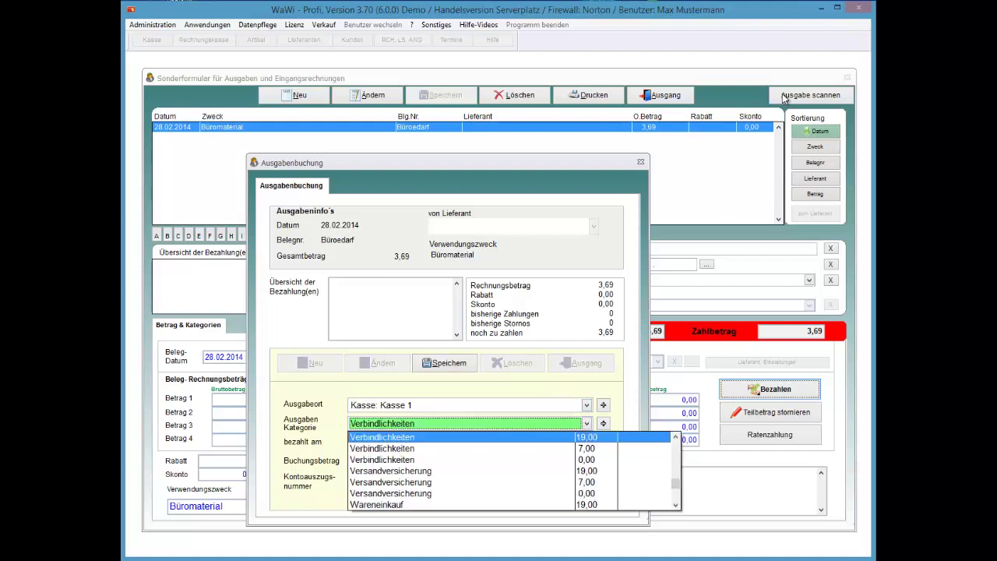
Assign the expense category Sonstige Ausgaben, save the 3,69 payment dated 28.02.2014, and leave the payment form.
key("Down")
key("Down")
key("Down")
key("Down")
key("Down")
key("Down")
key("Up")
key("Up")
key("Up")
key("Up")
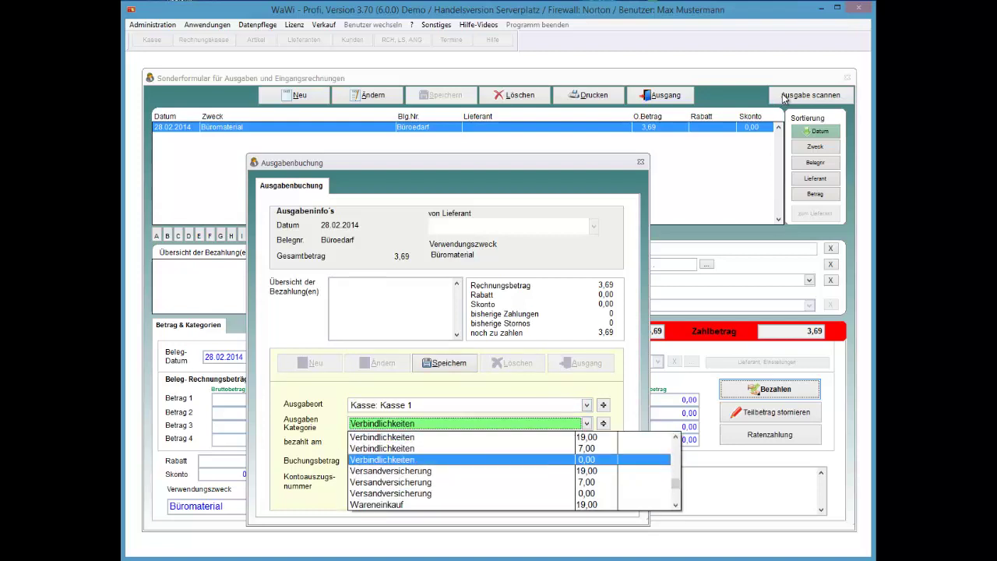
key("Up")
key("Up")
key("Up")
key("Up")
key("Return")
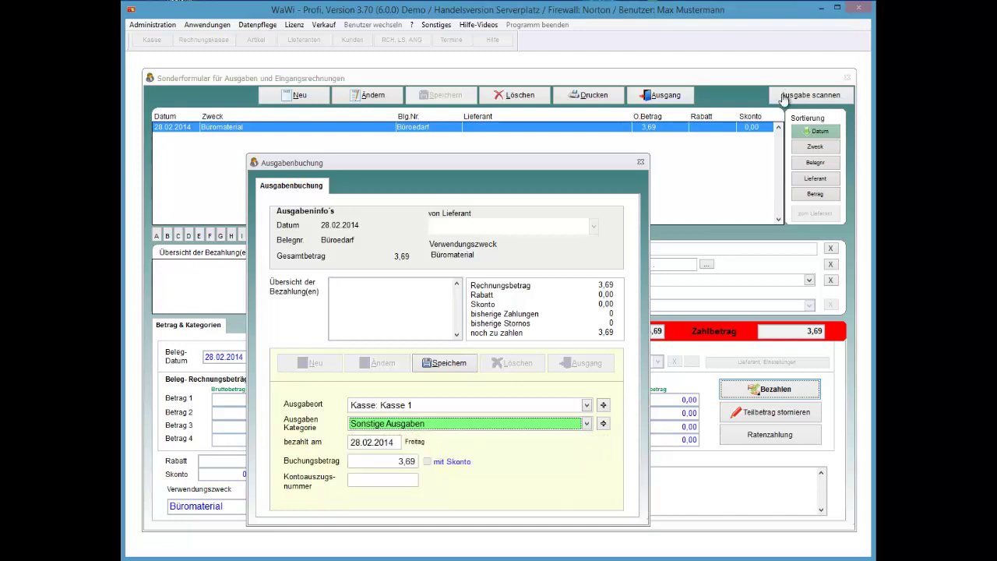
key("Return")
key("Return")
key("Return")
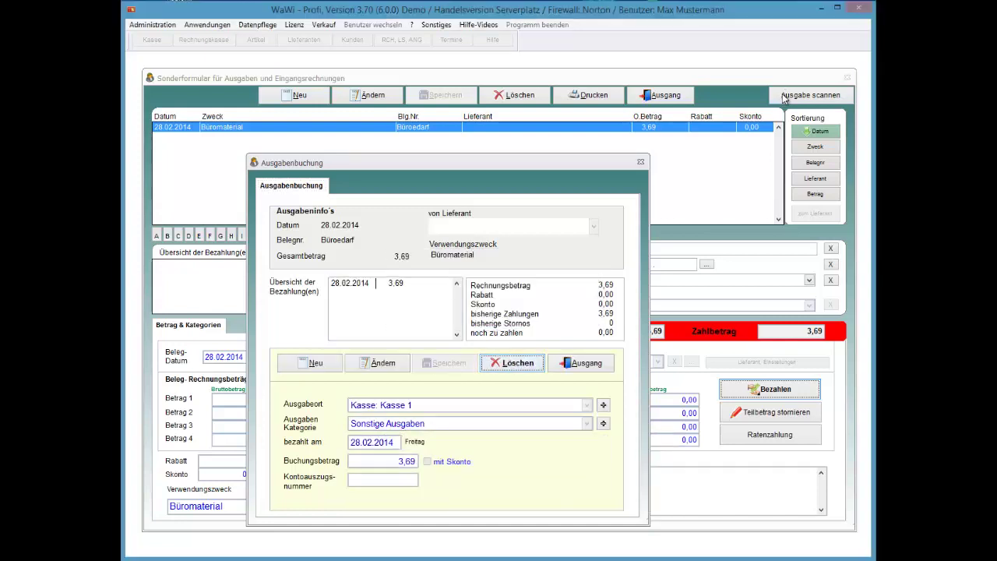
key("Escape")
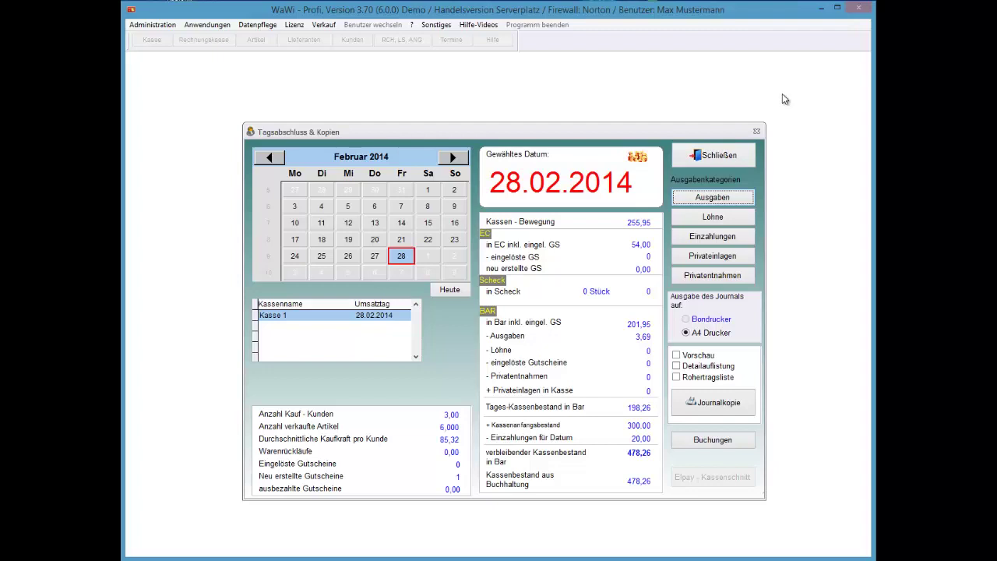
Leave the daily closing and display the accounting bookings of Kasse: Kasse 1.
key("Escape")
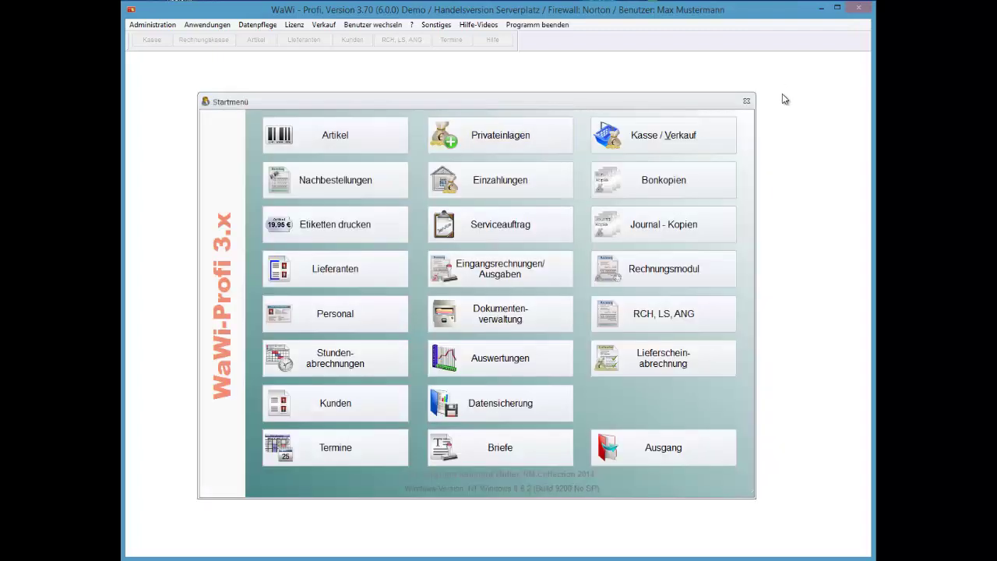
key("alt+a")
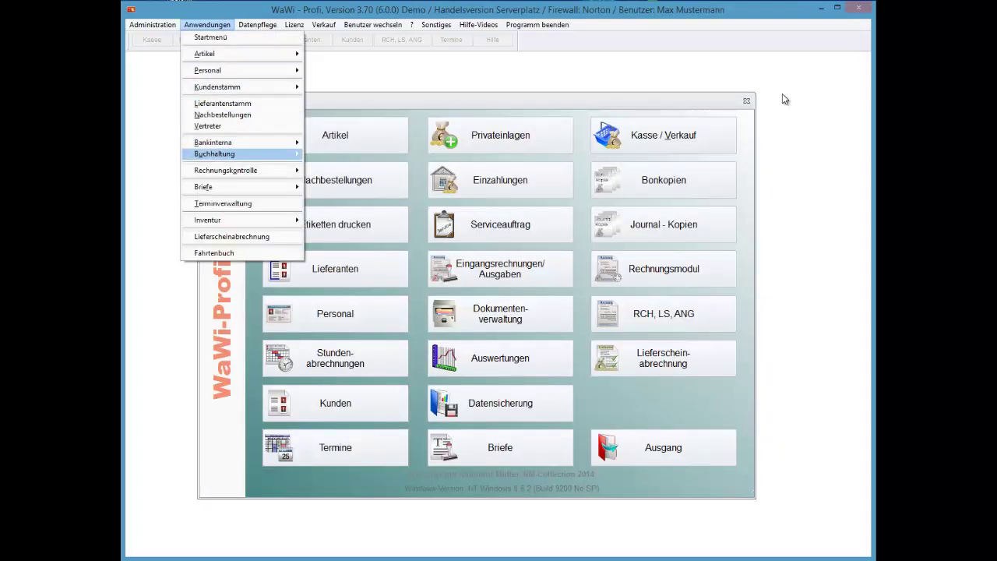
key("Right")
key("Down")
key("Return")
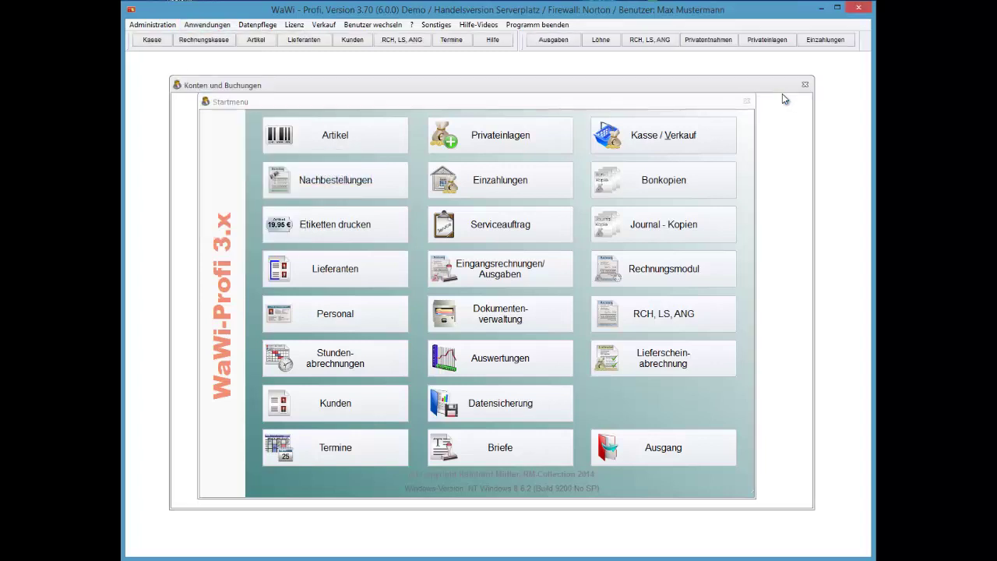
key("alt+Down")
key("Down")
key("Return")
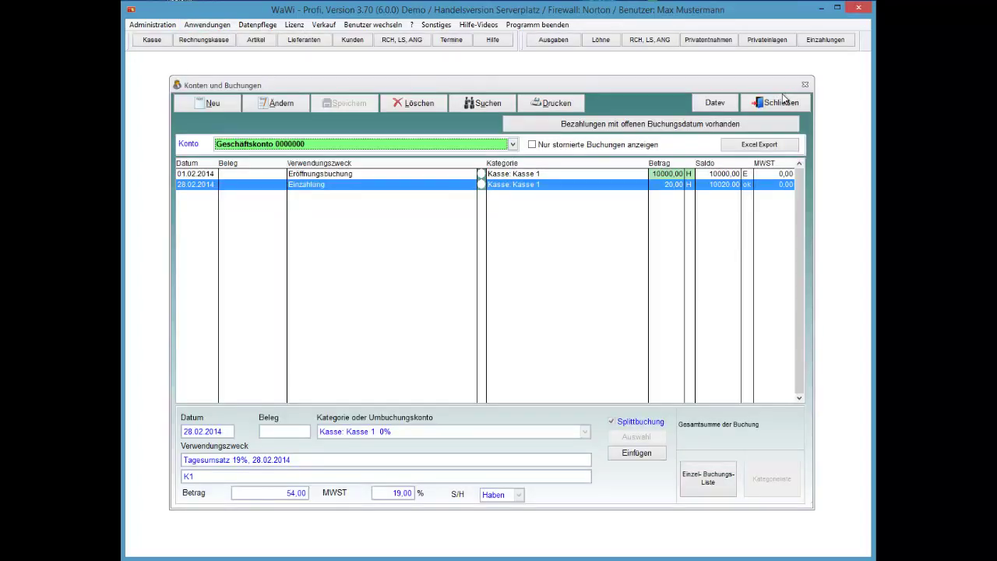
key("Down")
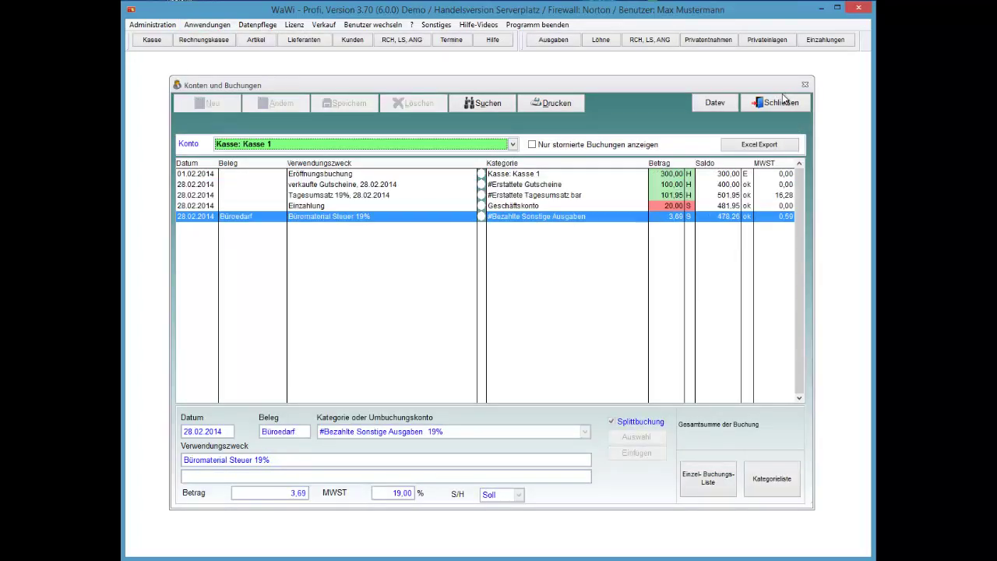
Examine the Büromaterial expense, Einzahlung and Tagesumsatz 19% entries of Kasse: Kasse 1 one after another.
key("Tab")
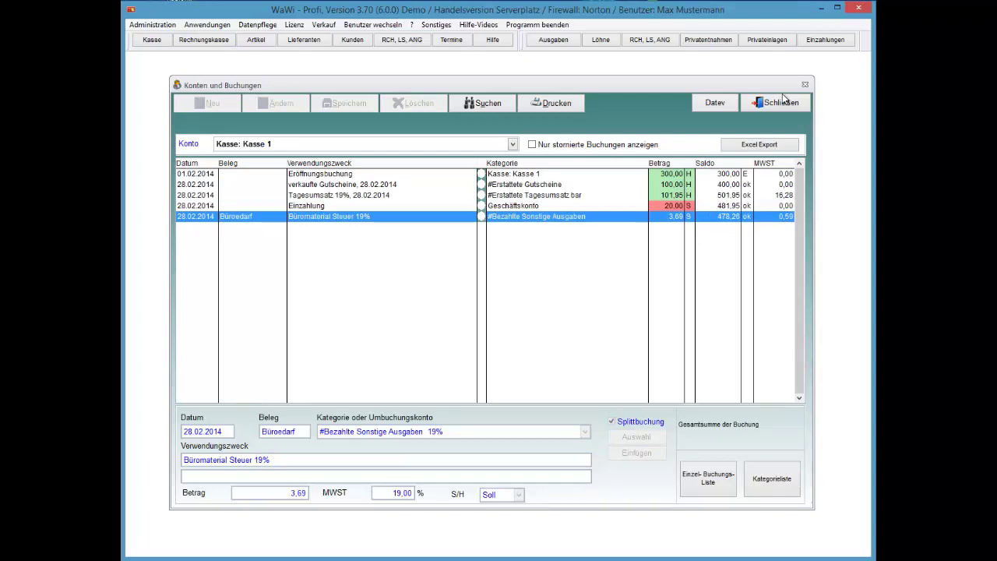
key("Up")
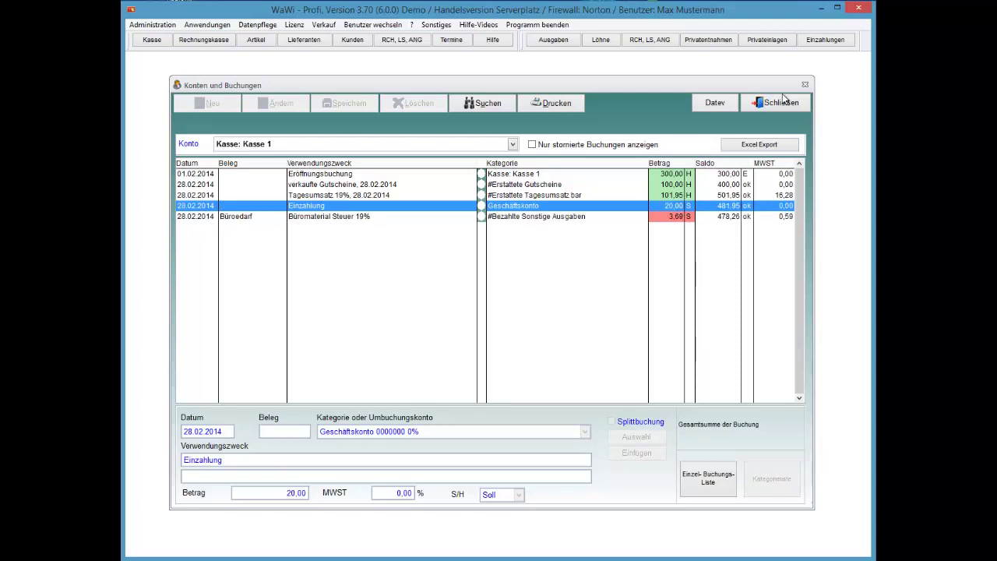
key("Up")
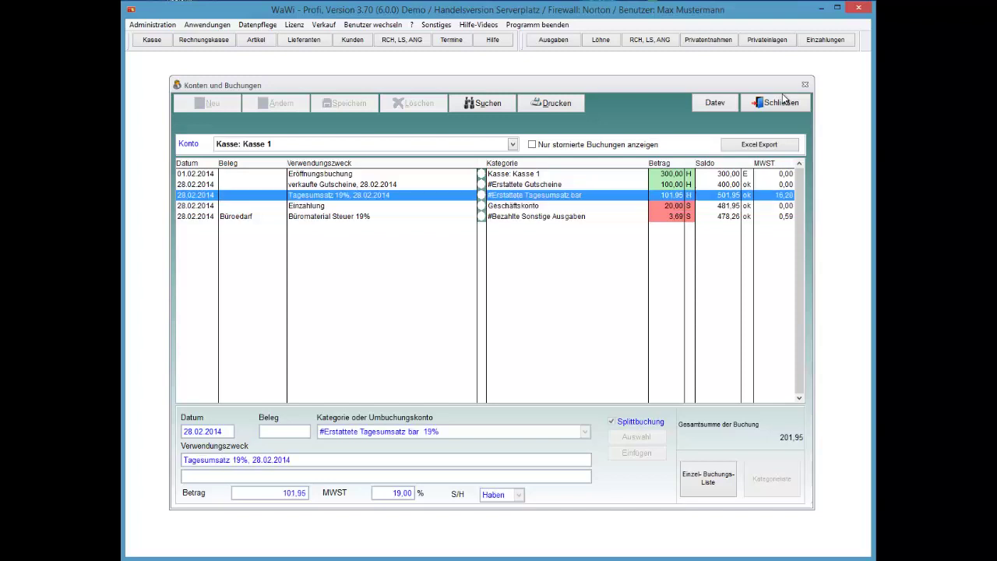
Switch to the Geschäftskonto bookings and inspect the Eröffnungsbuchung entry.
key("alt+Down")
key("Up")
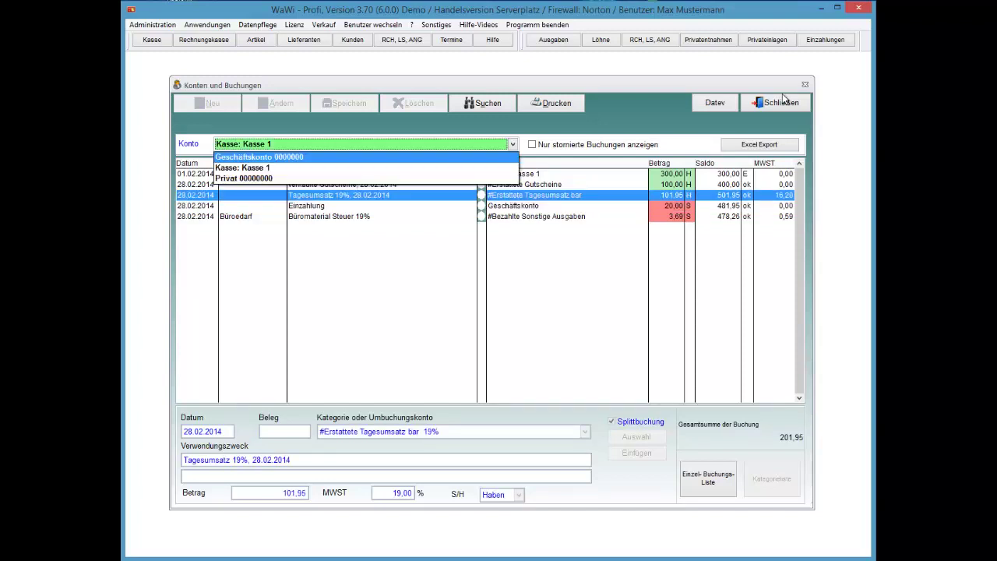
key("Return")
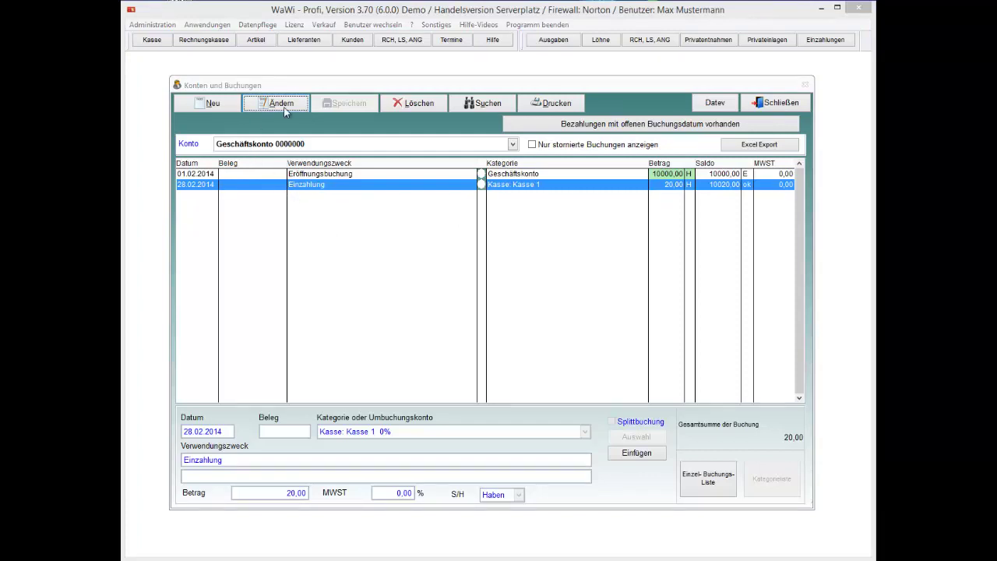
left_click(303, 176)
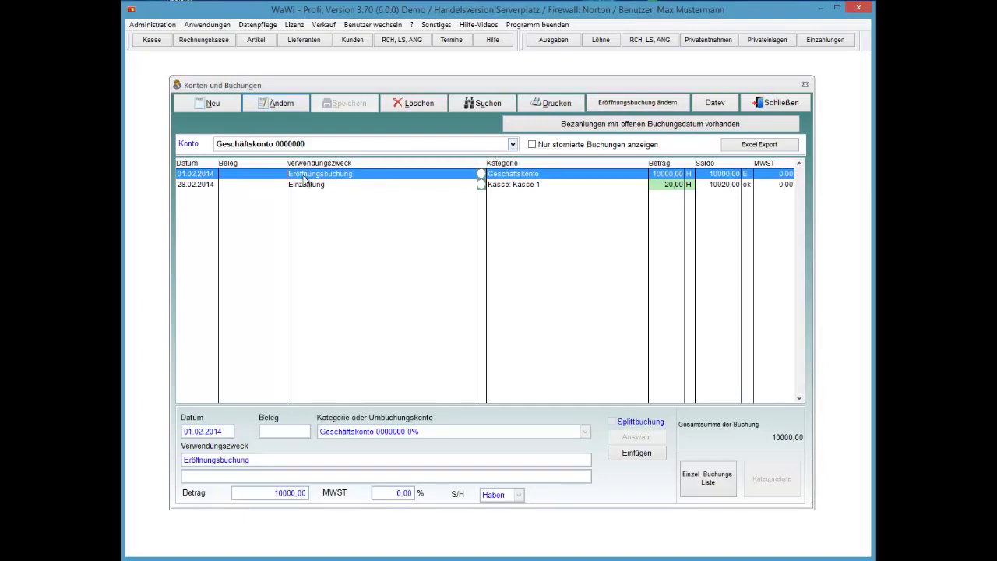
Try to change the Einzahlung booking in the Geschäftskonto.
left_click(304, 182)
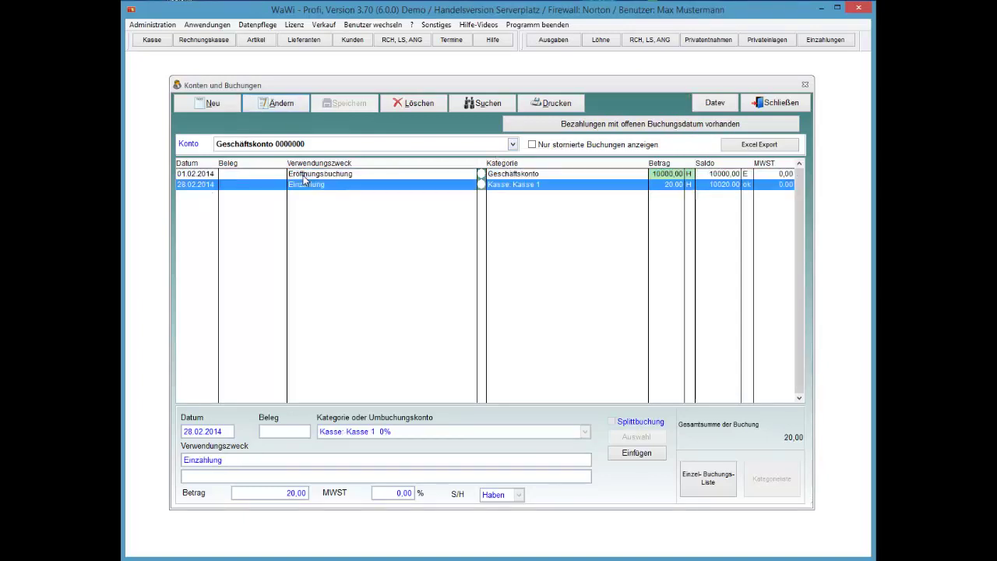
key("alt+adiaeresis")
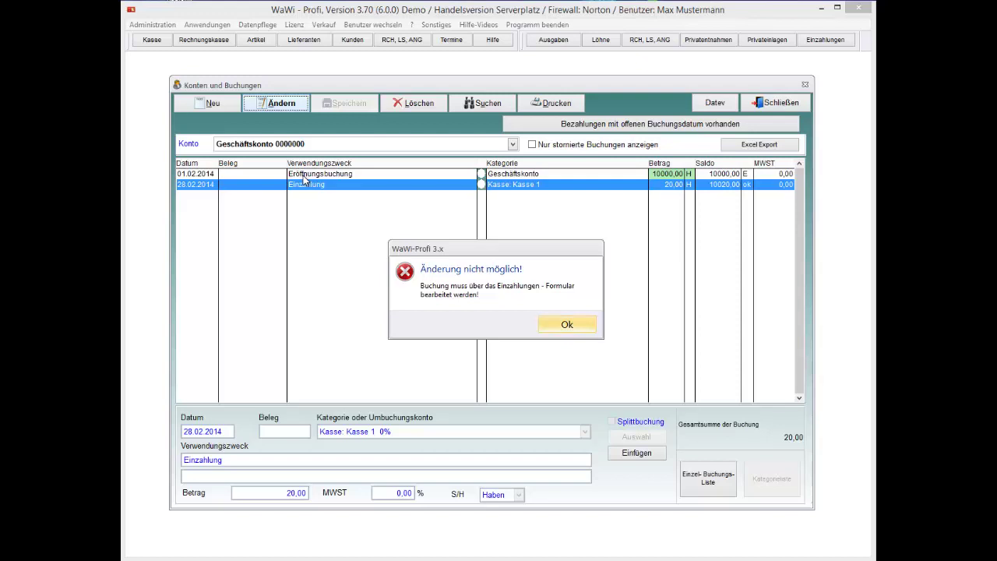
key("Return")
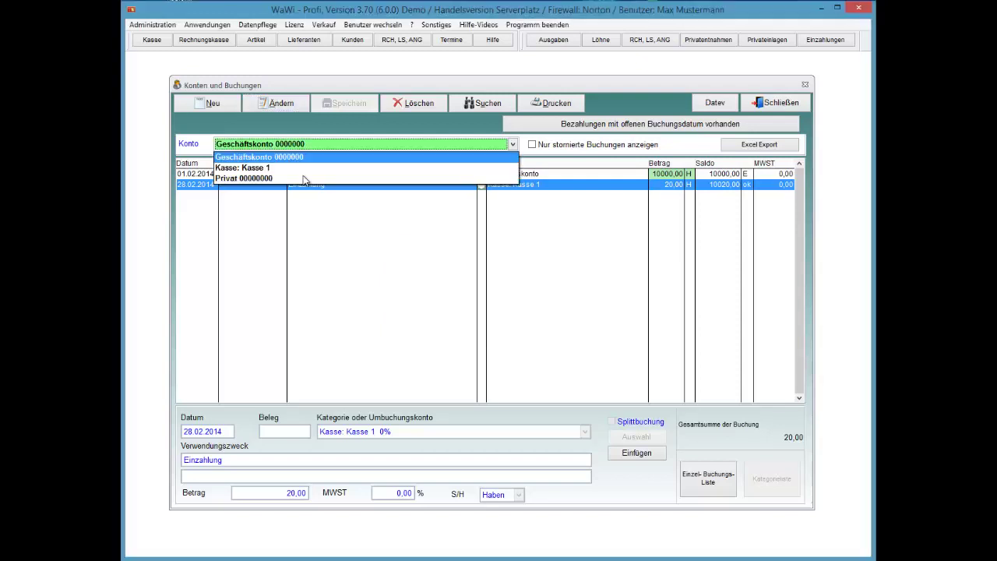
Check the Einzahlung entry of Kasse: Kasse 1, and view the matching record in the Einzahlungen form.
key("Down")
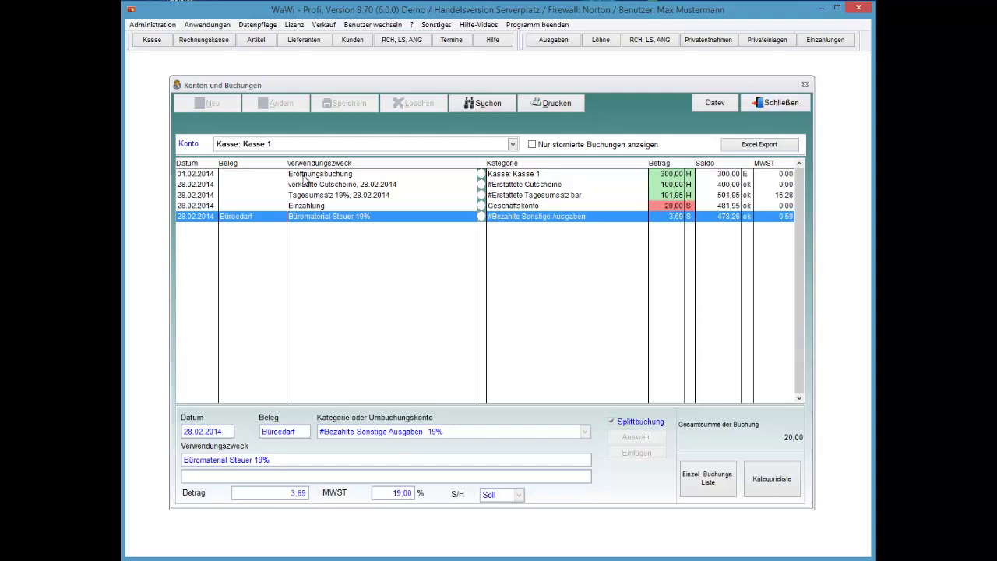
key("Up")
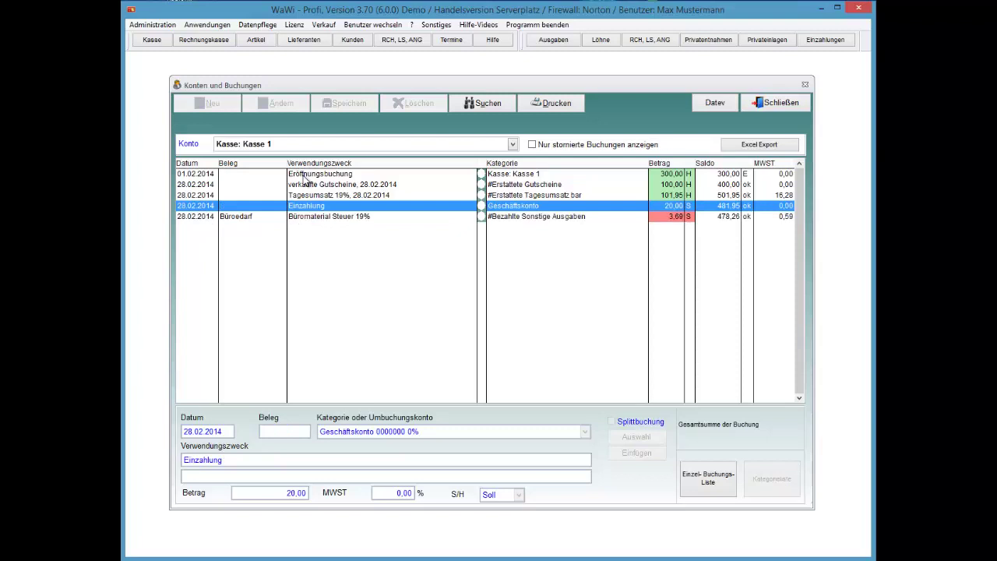
left_click(775, 102)
left_click(500, 180)
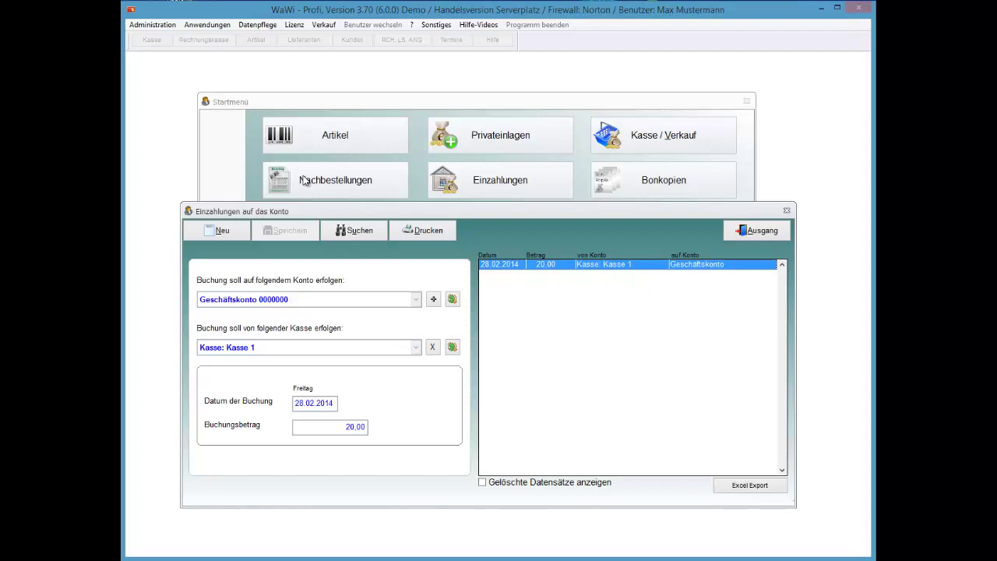
key("alt+a")
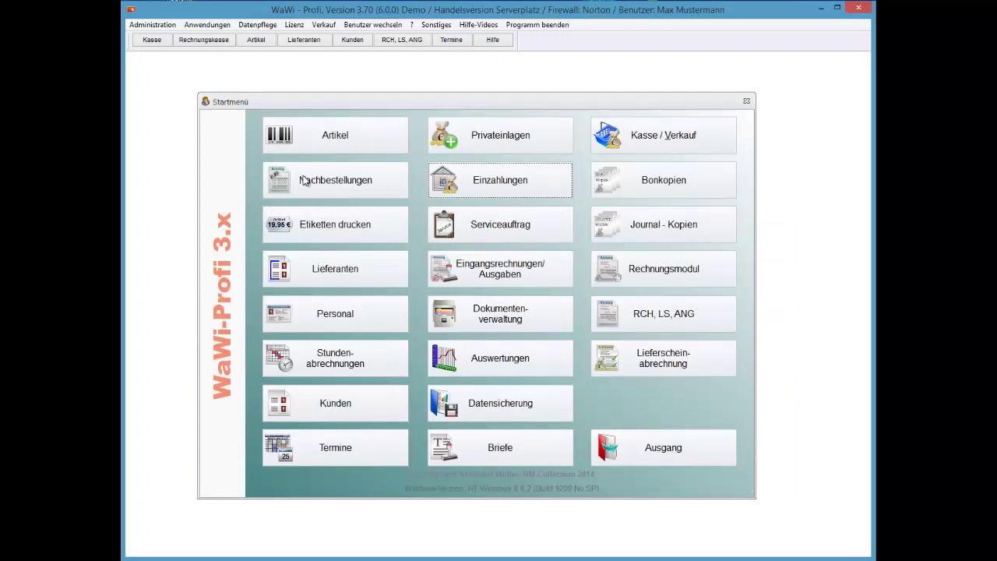
Reopen Konten und Buchungen from the Buchhaltung area and select the account Kasse: Kasse 1.
key("alt+n")
key("Down")
key("Down")
key("Down")
key("Down")
key("Down")
key("Down")
key("Down")
key("Down")
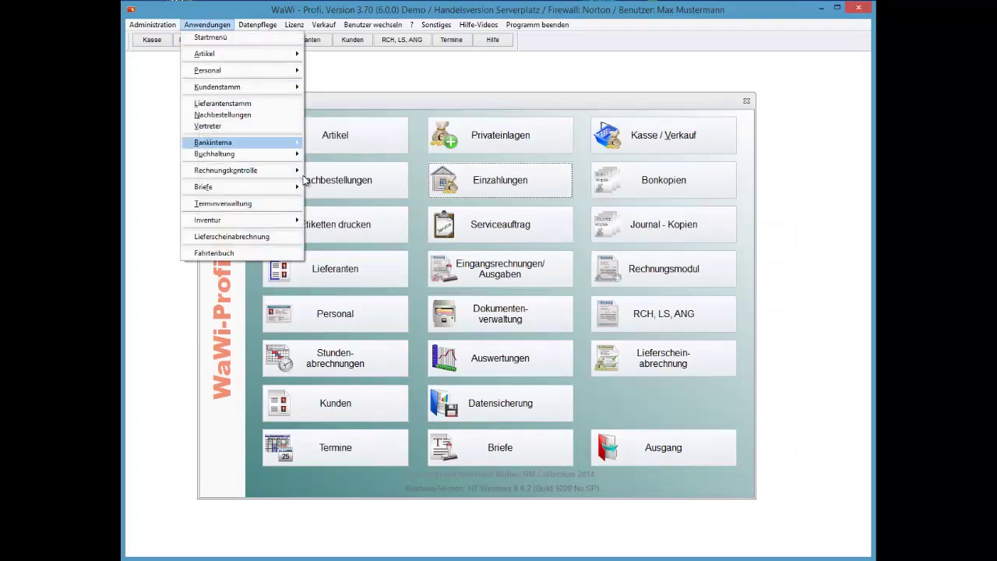
key("Down")
key("Right")
key("Down")
key("Down")
key("Return")
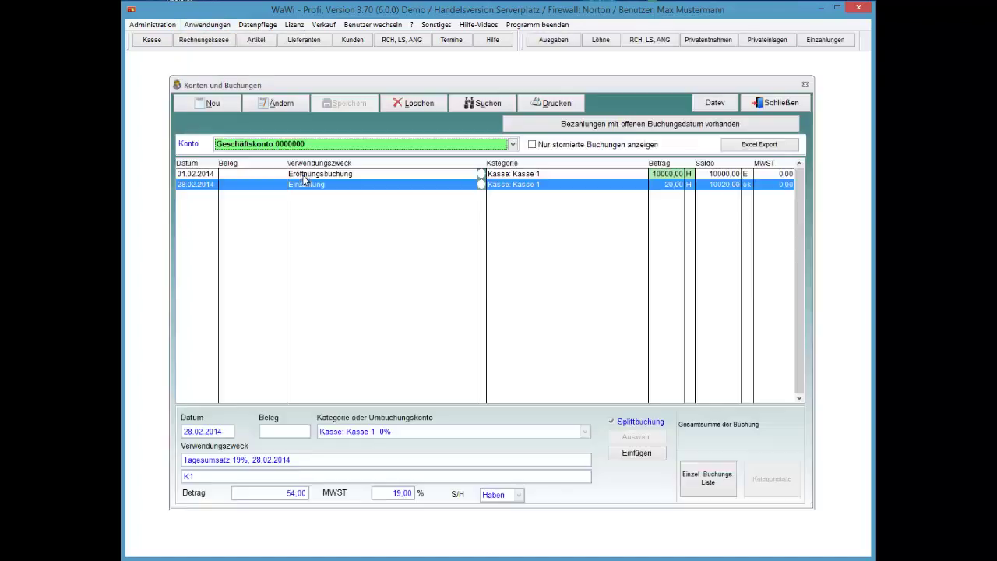
key("alt+Down")
key("Down")
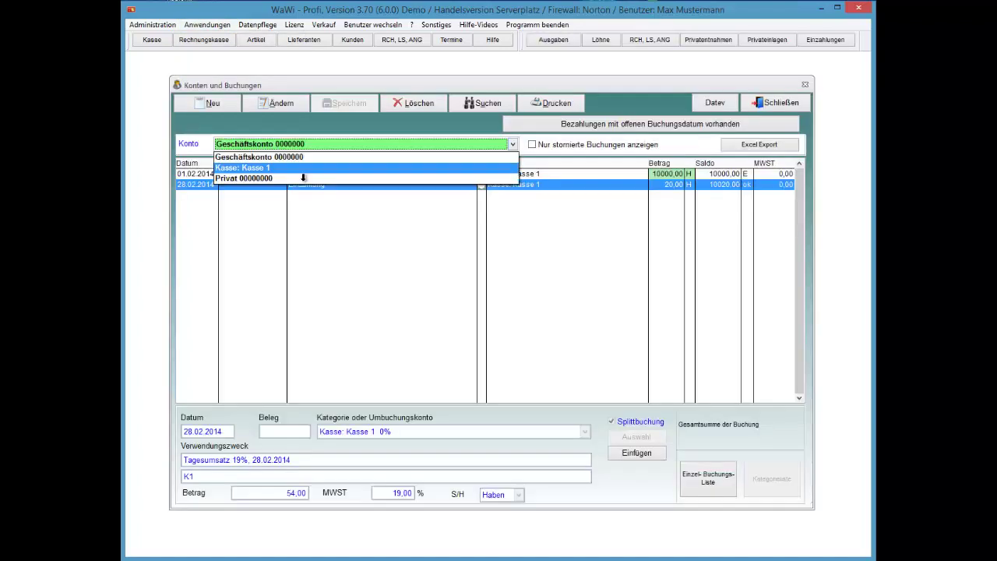
key("Return")
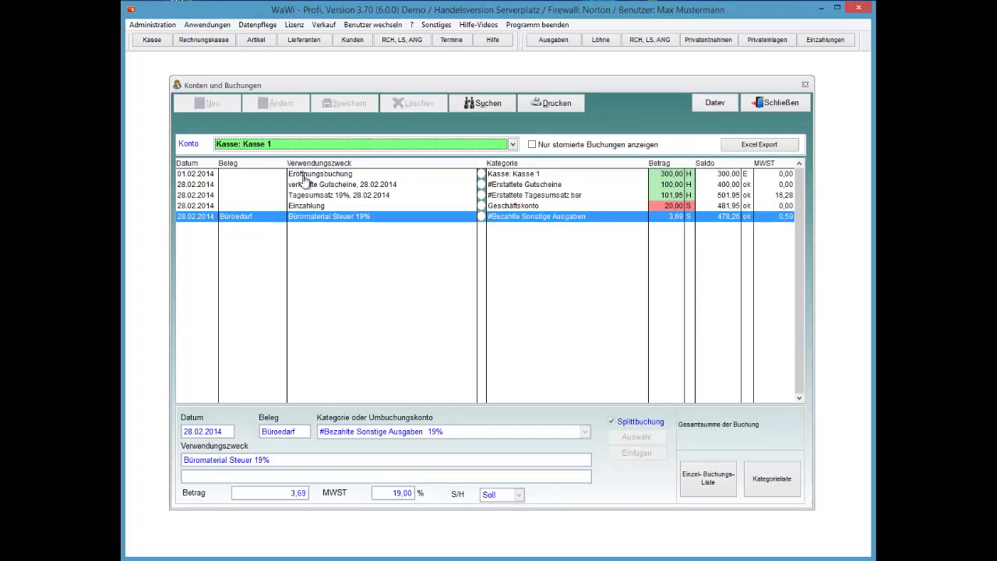
Generate the Kasse 1 booking list in landscape format with Saldo and MWST, for the current year until the end of March.
key("alt+d")
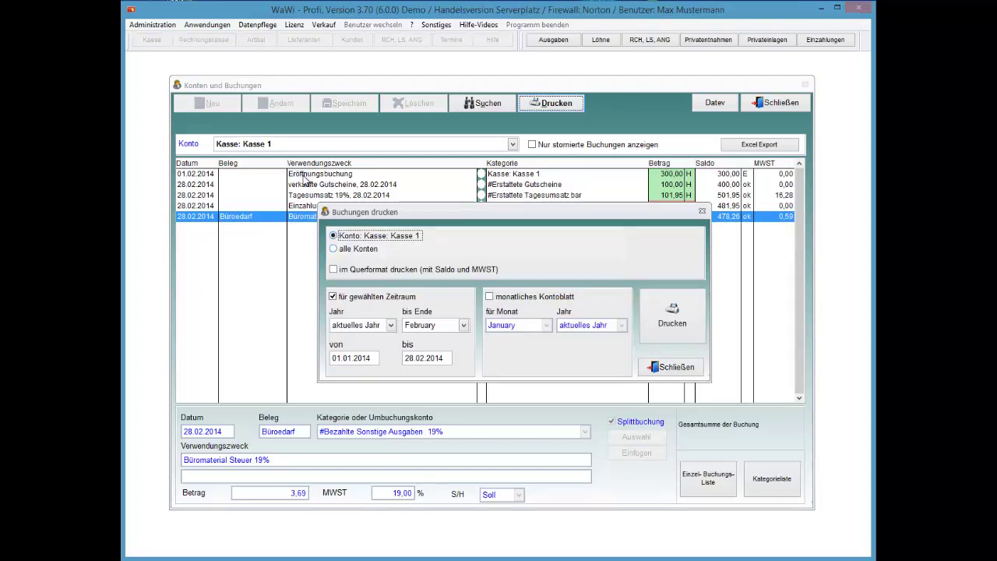
key("alt+q")
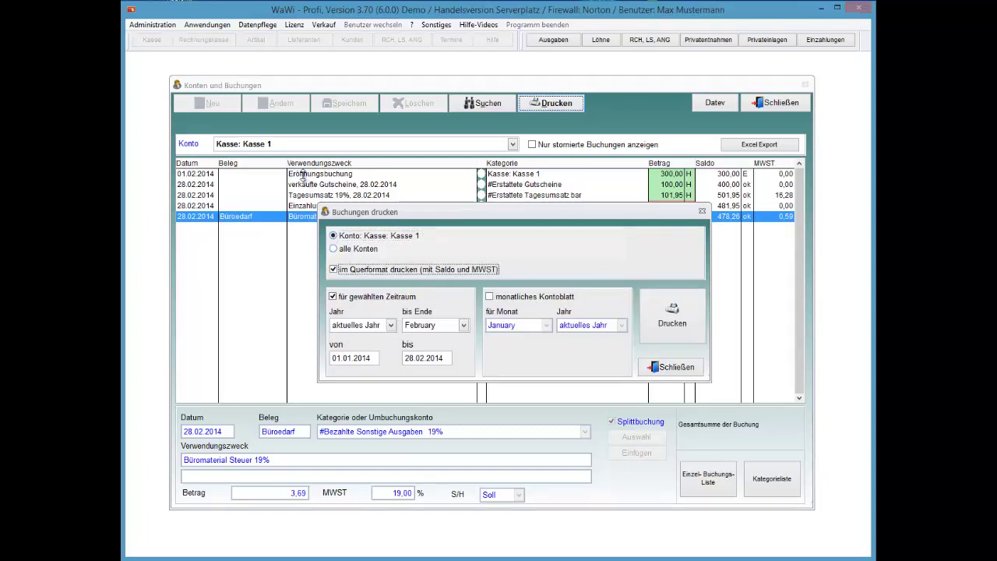
key("Tab")
key("Tab")
key("Tab")
key("alt+Down")
key("Down")
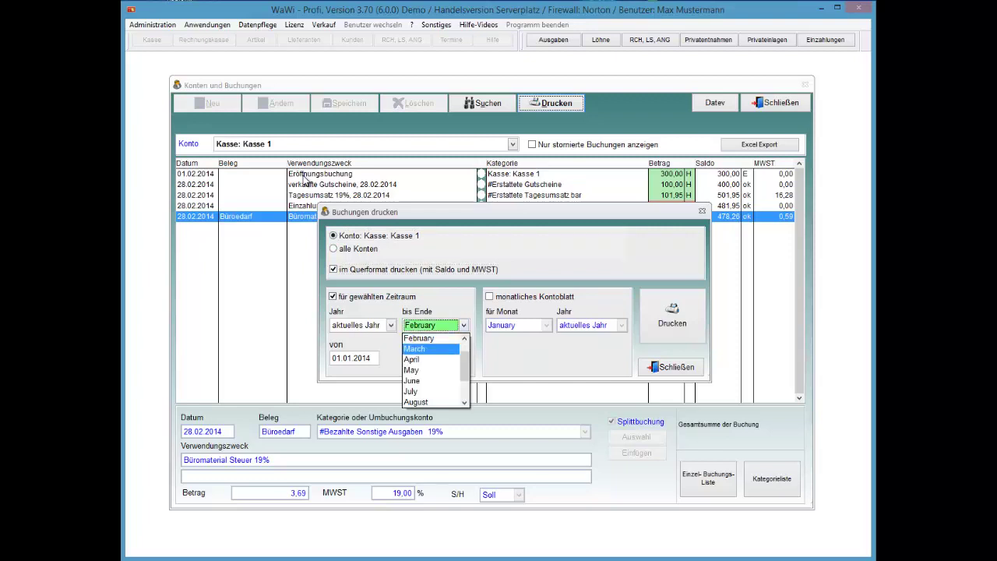
key("Return")
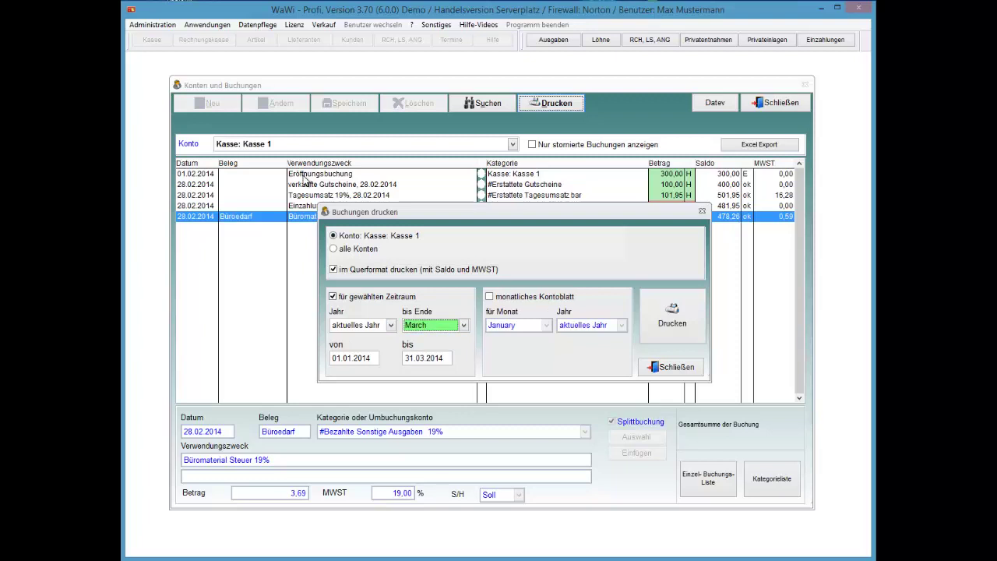
key("alt+d")
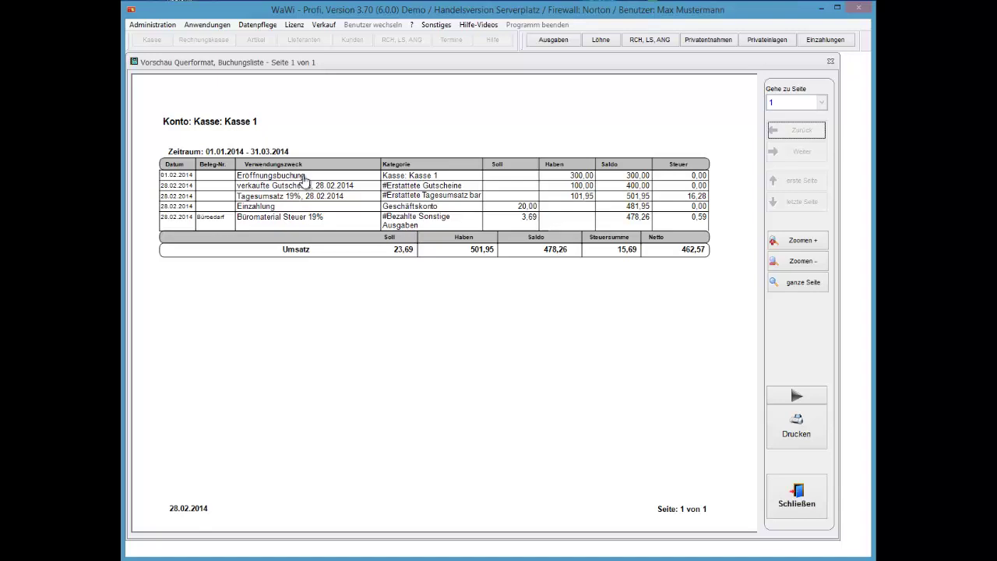
Close the booking list preview, the print options and the account bookings to return to the start menu.
key("Escape")
key("Escape")
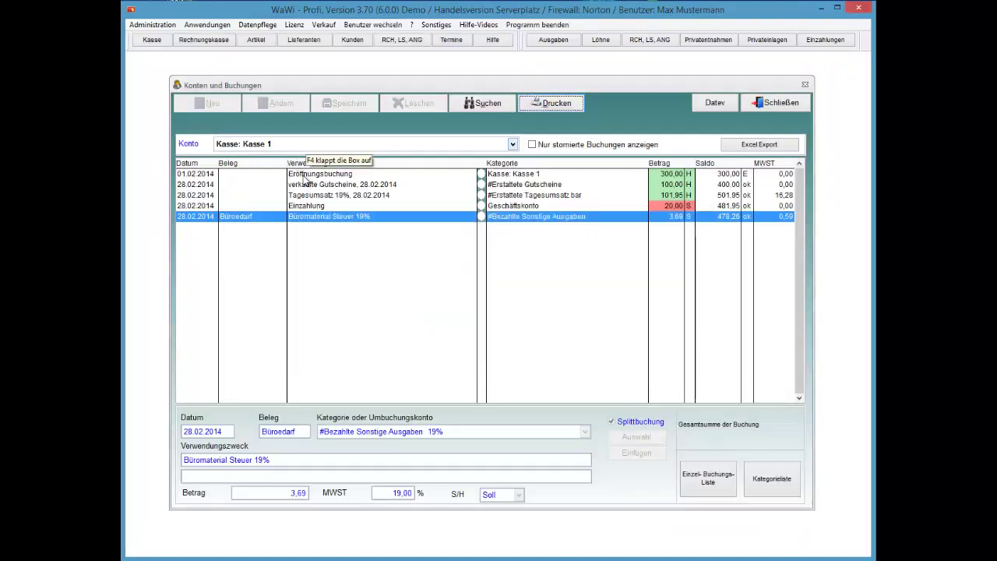
key("Tab")
key("Return")
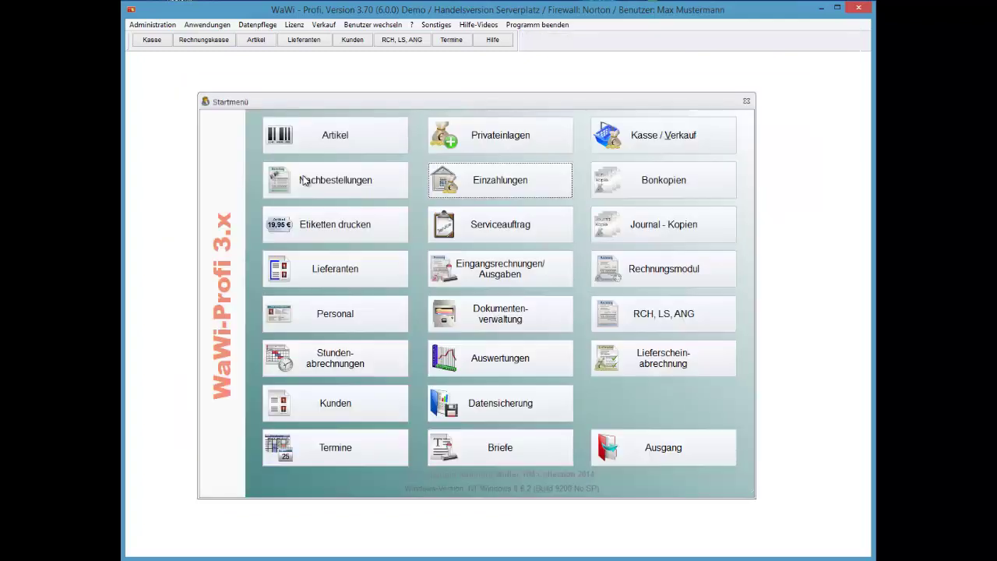
Open the Kassenbuch from the Auswertungen to check the Kasse 1 cash entries, and close it again.
key("Down")
key("Return")
key("Up")
key("Up")
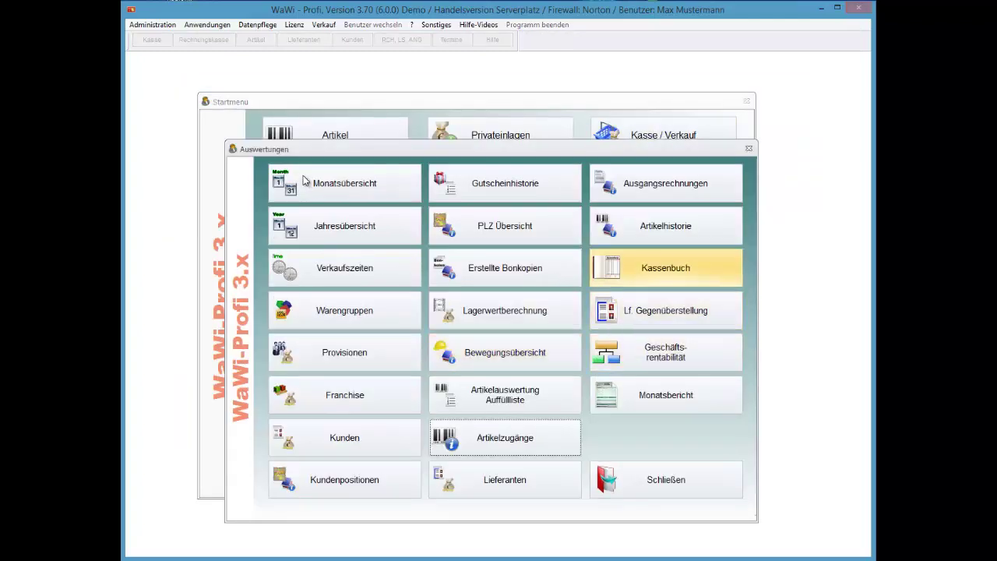
key("Return")
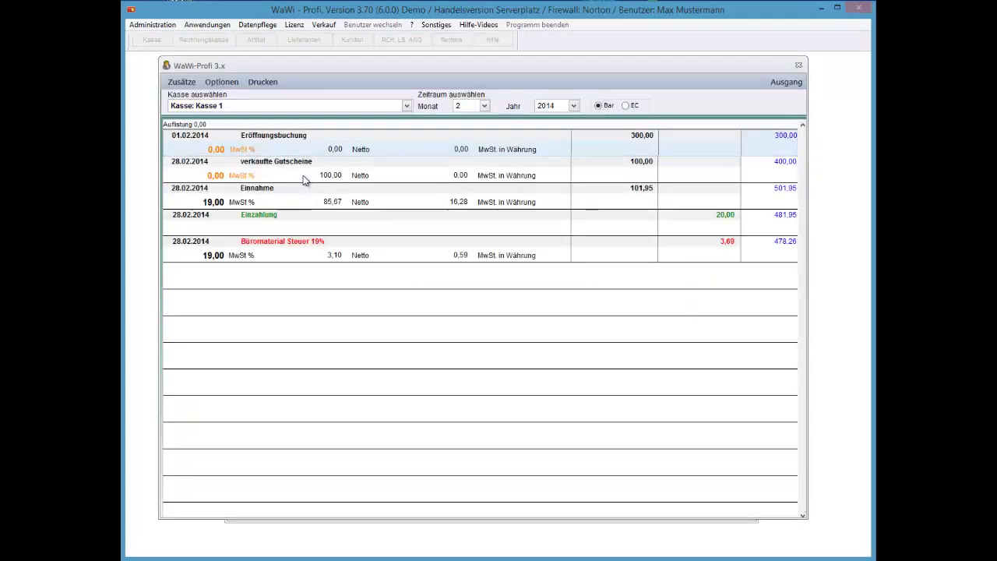
key("Escape")
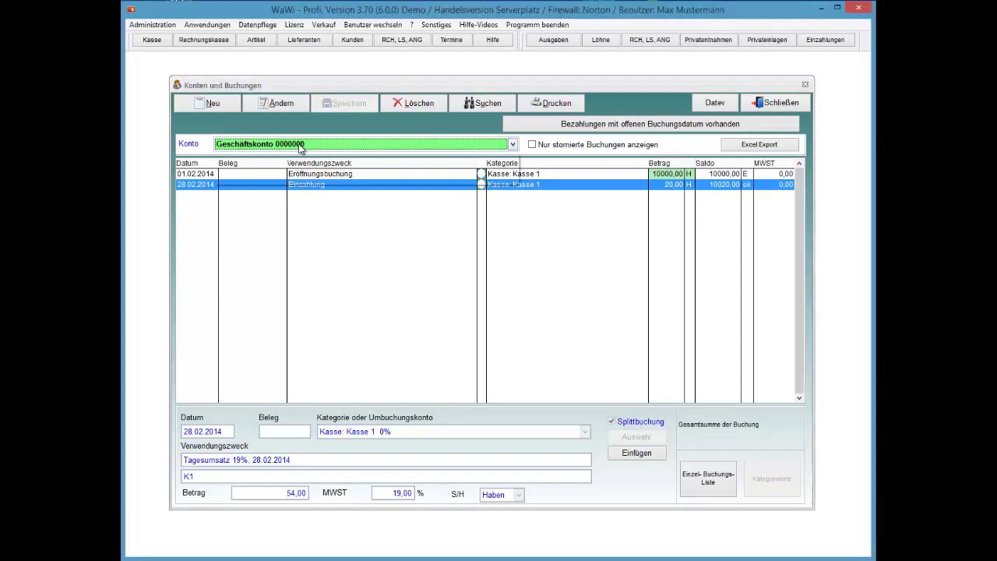
Open the list of payments with open booking date for the Geschäftskonto in Konten und Buchungen.
left_click(300, 148)
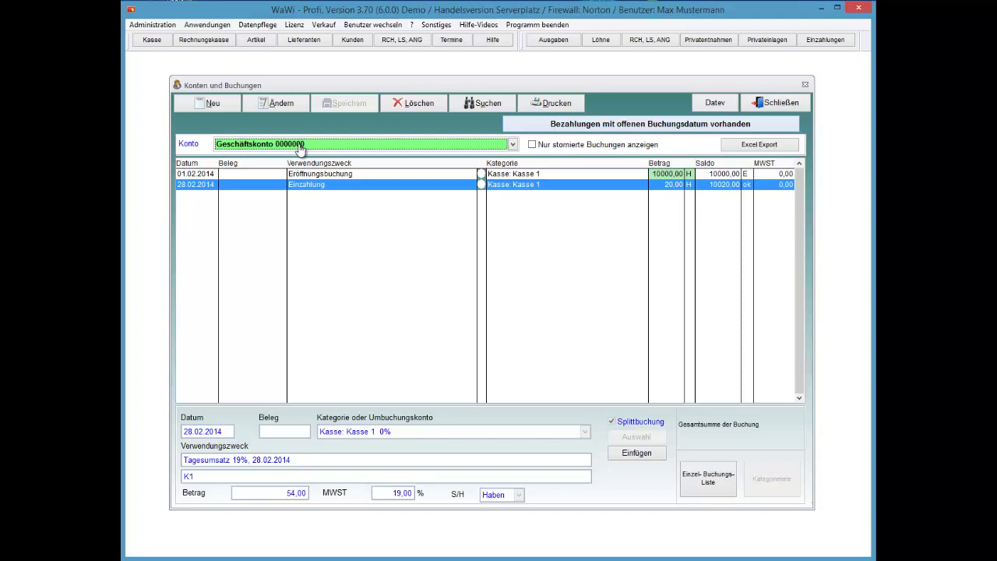
left_click(299, 145)
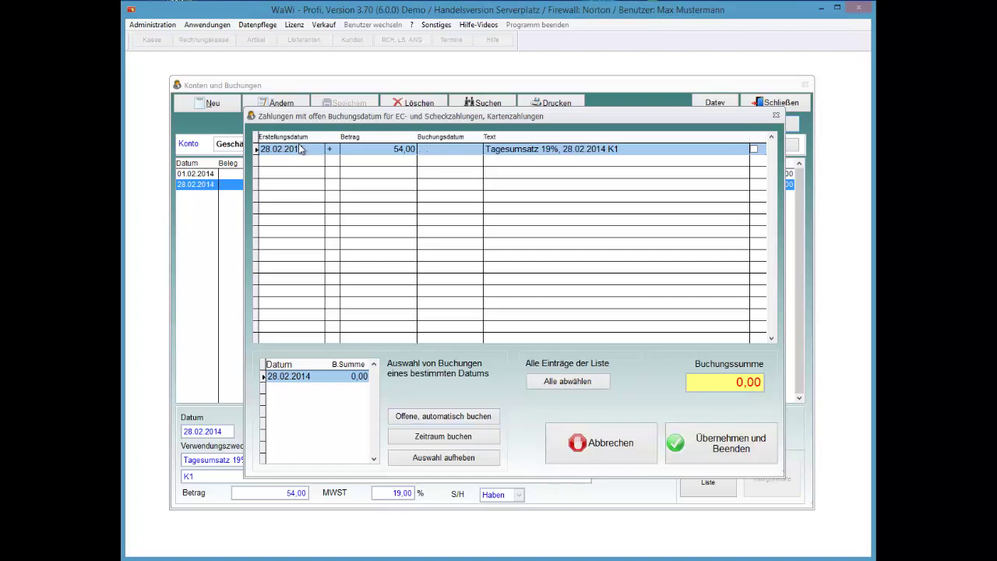
Book the open payments automatically, and deselect all entries of the list again.
key("Return")
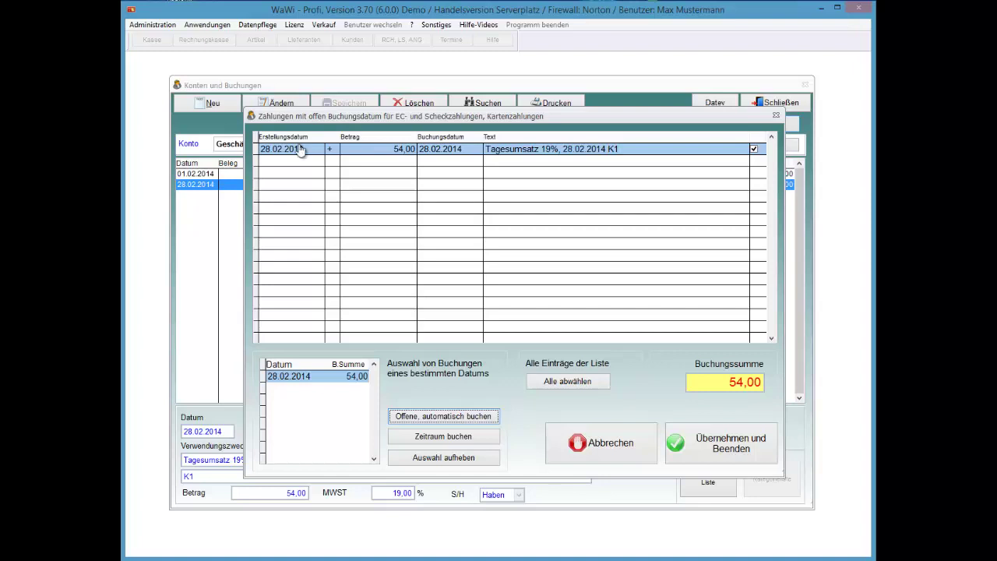
key("Tab")
key("Return")
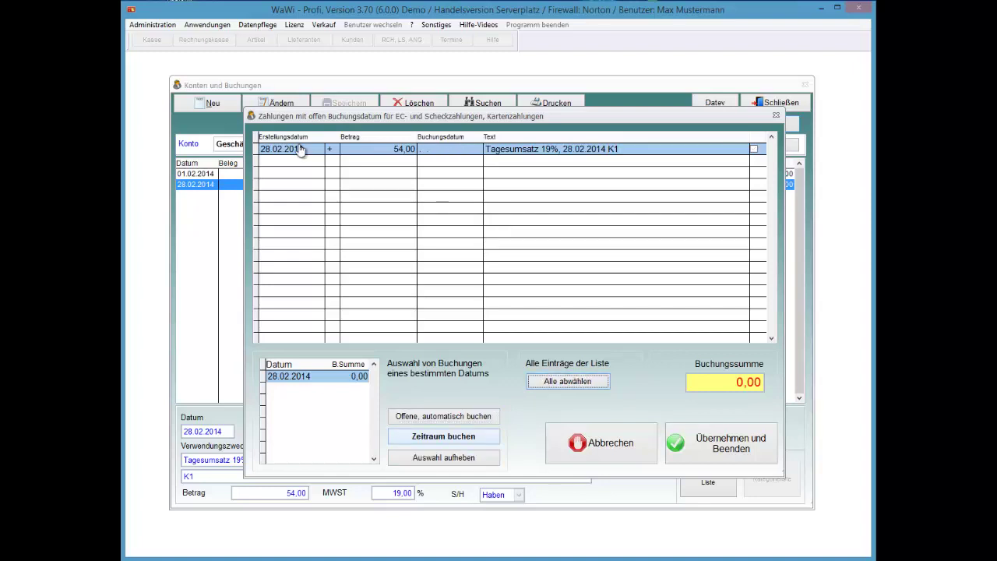
Book the Tagesumsatz 19% payment through Zeitraum buchen with the booking date 05.03.2014.
key("Tab")
key("space")
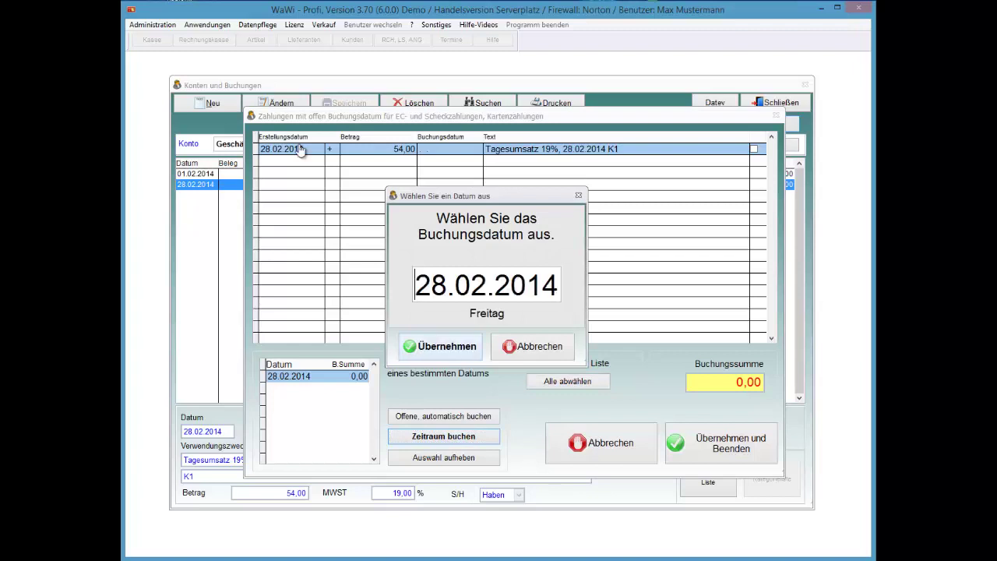
key("Up")
key("Up")
key("Up")
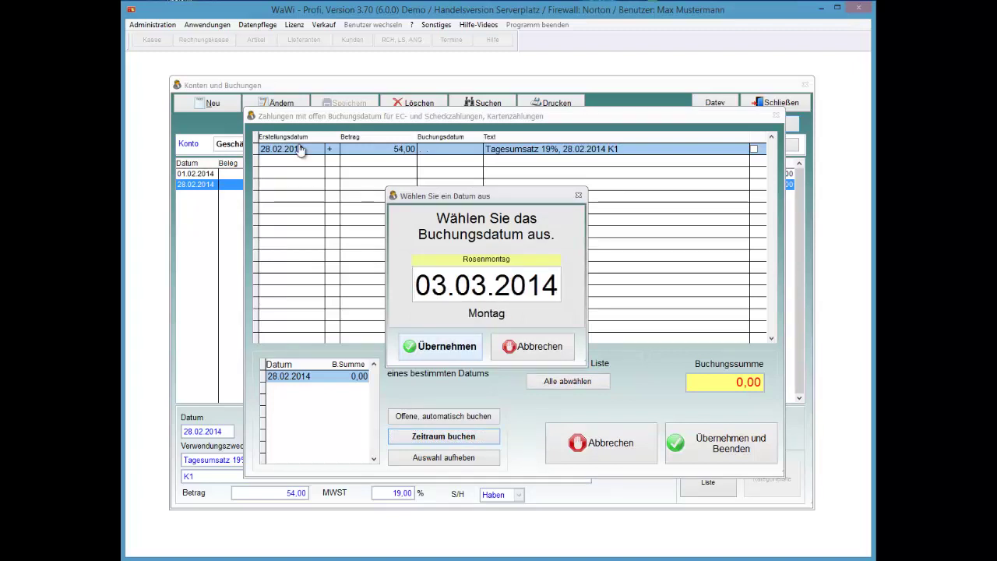
key("Up")
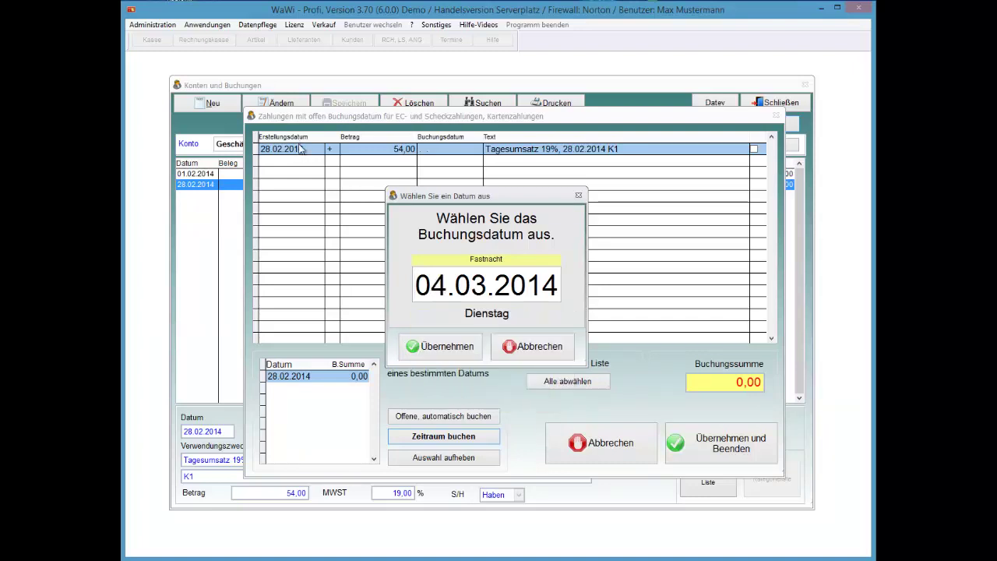
key("F1")
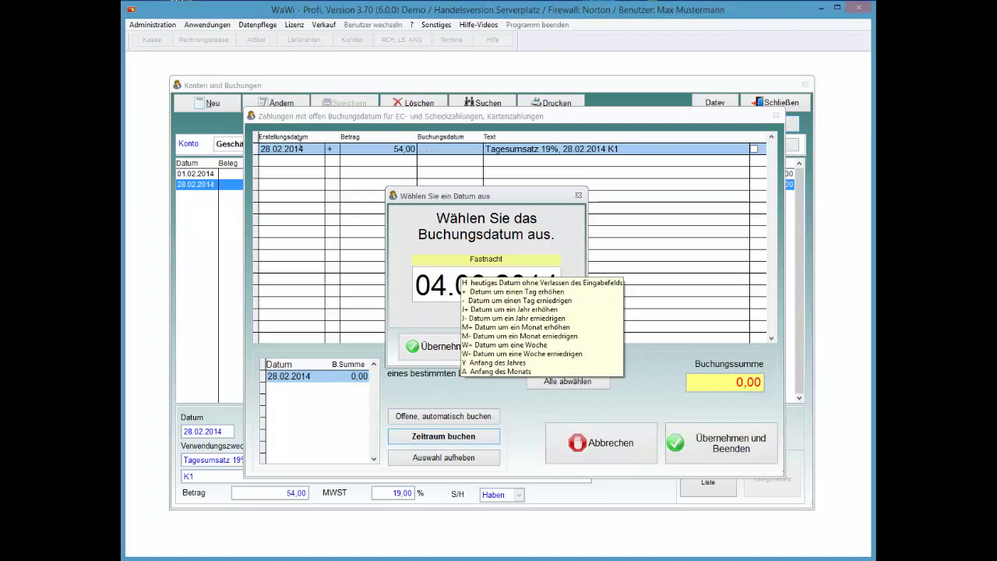
key("minus")
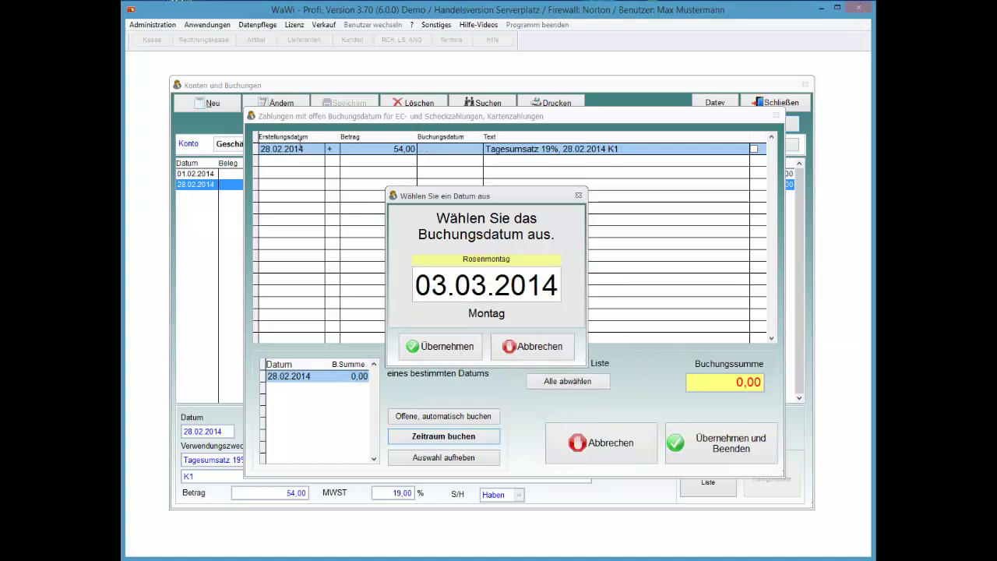
key("plus")
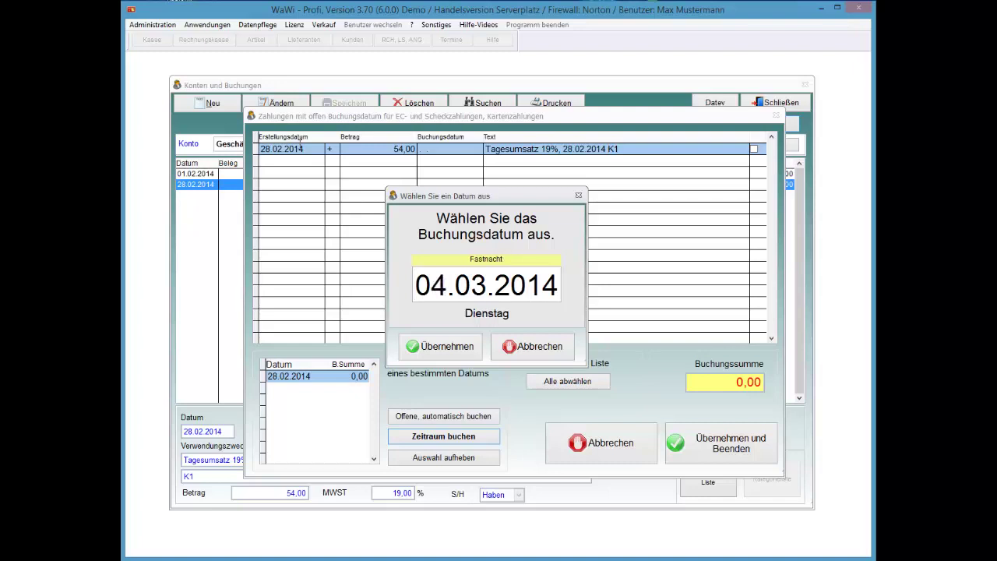
key("plus")
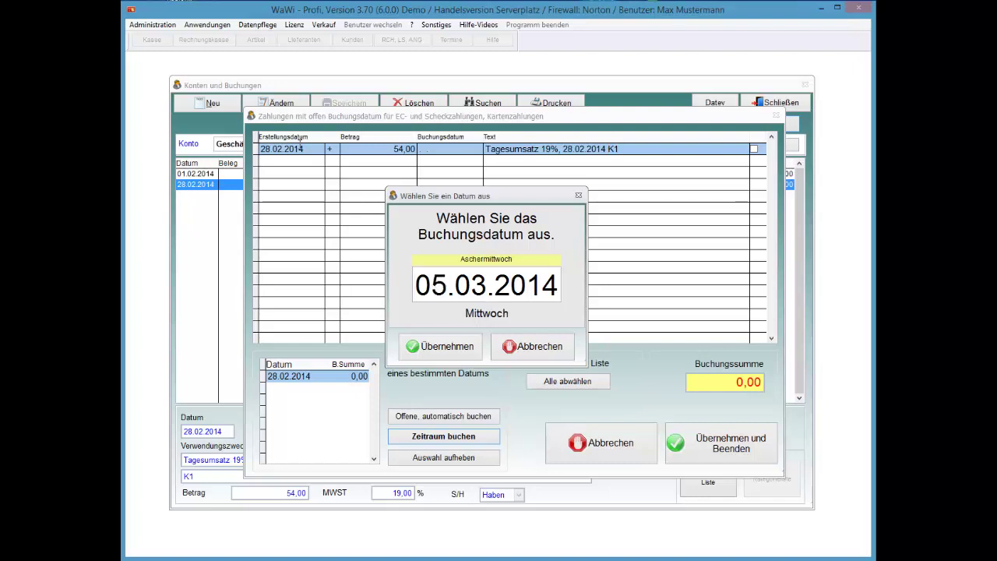
key("Return")
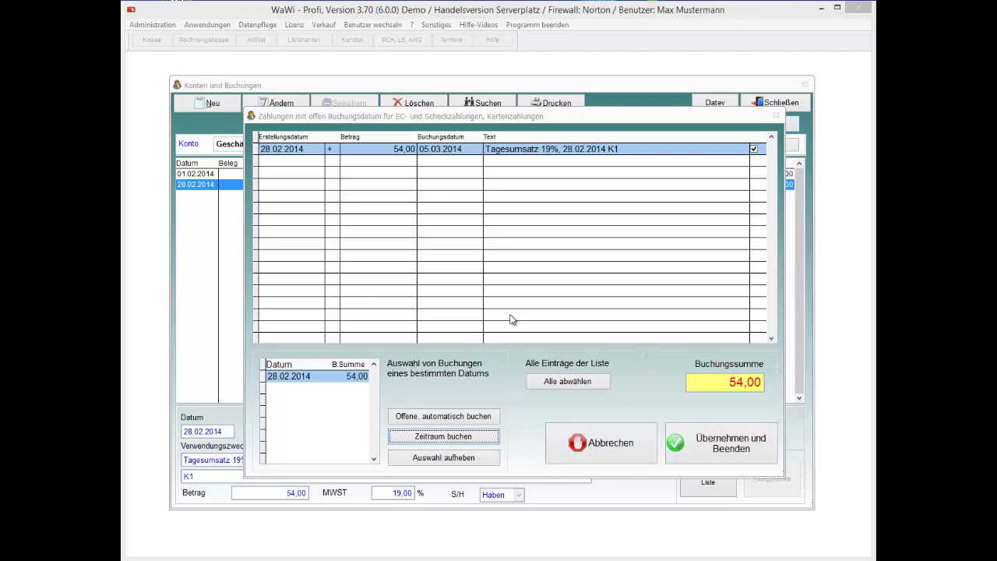
Clear the selection and book the Tagesumsatz 19% payment through Zeitraum buchen with the booking date 28.02.2014.
left_click(440, 458)
key("Return")
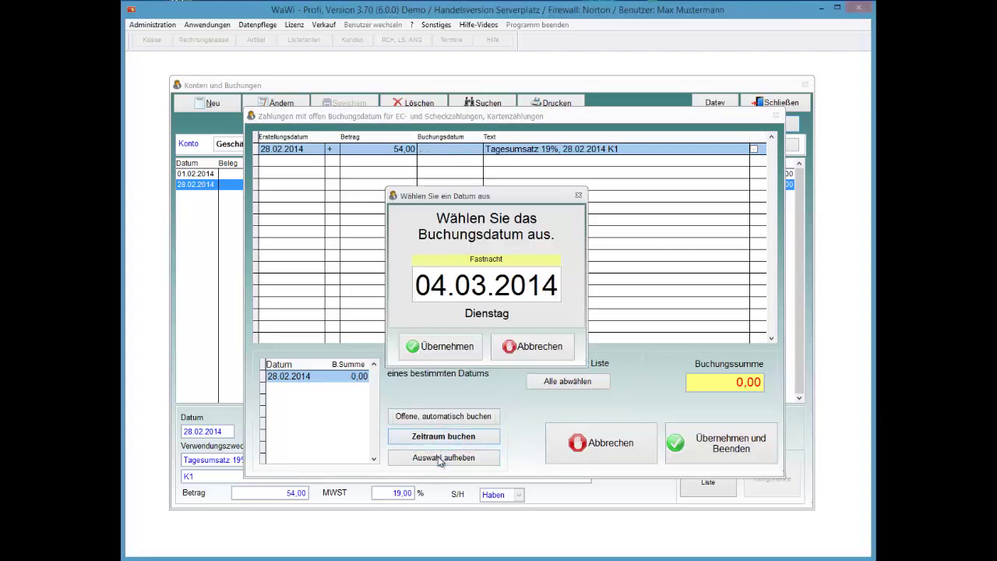
key("Down")
key("Down")
key("Down")
key("Down")
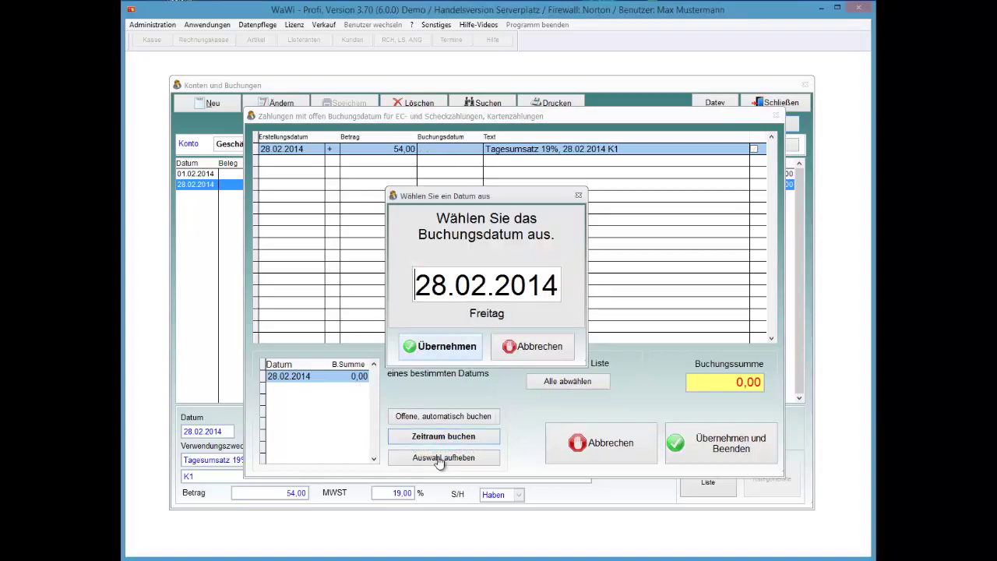
key("Return")
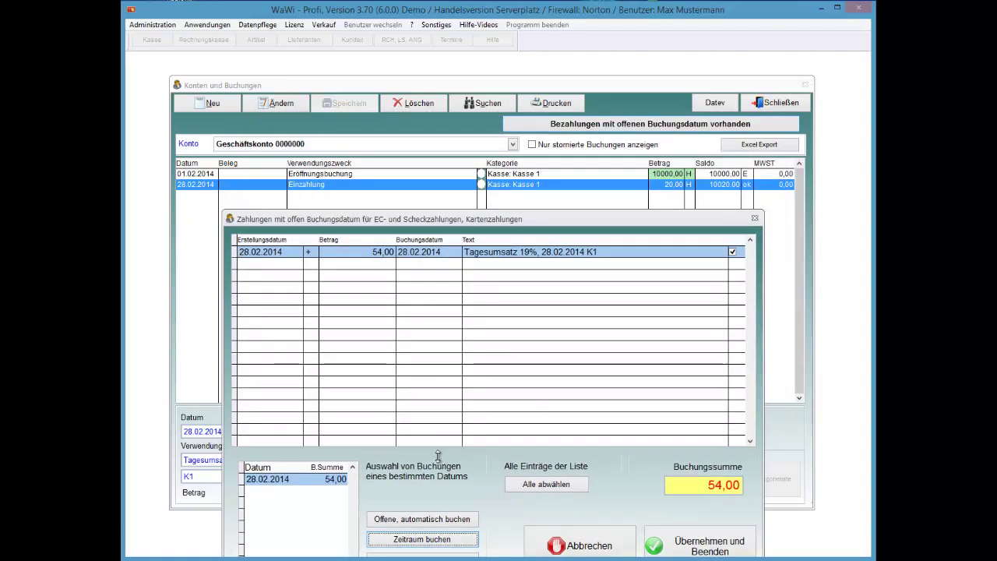
Apply the booked payment to the Geschäftskonto and confirm taking over all changes.
key("Tab")
key("Return")
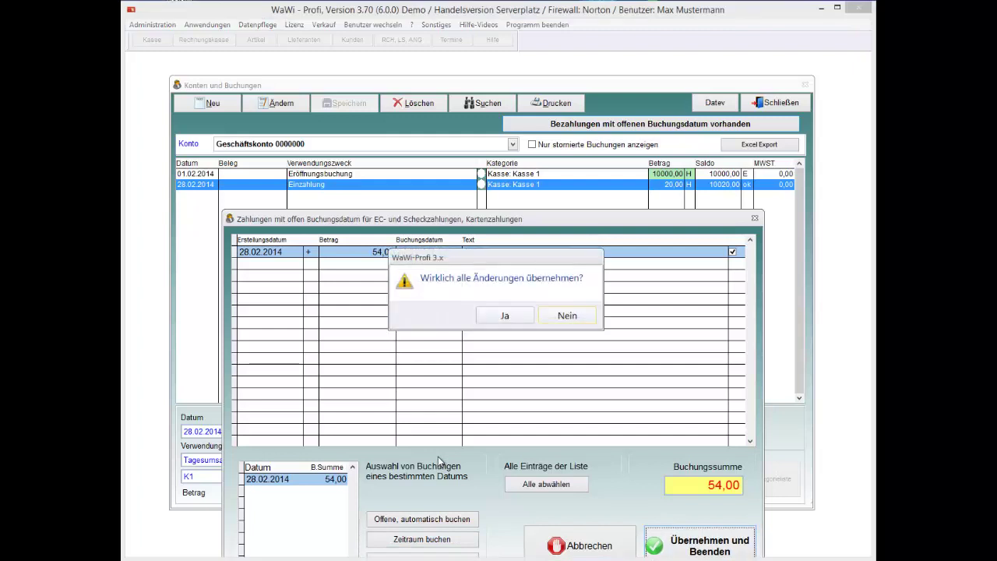
key("Return")
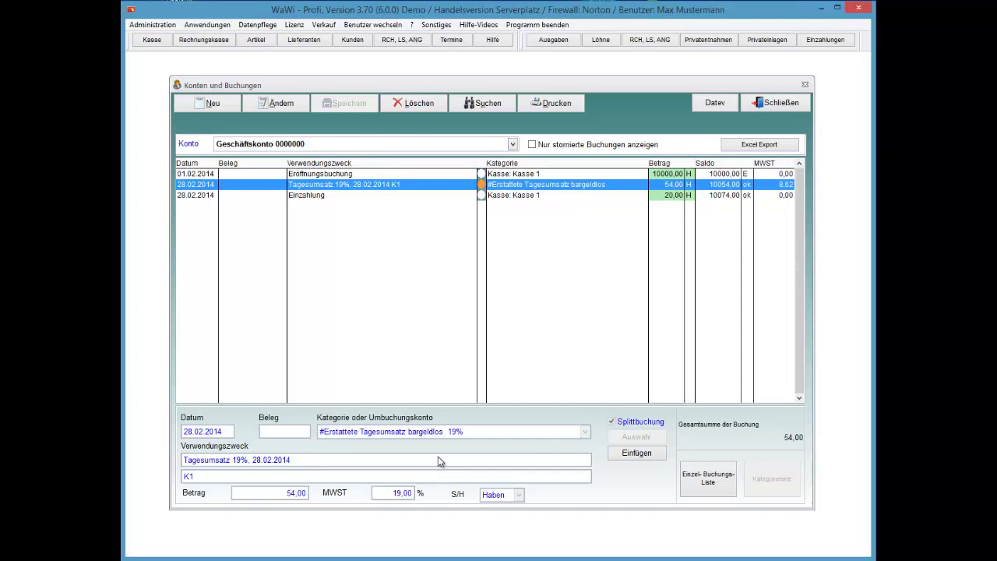
Review the Geschäftskonto entries from the Eröffnungsbuchung down to the Einzahlung.
key("Up")
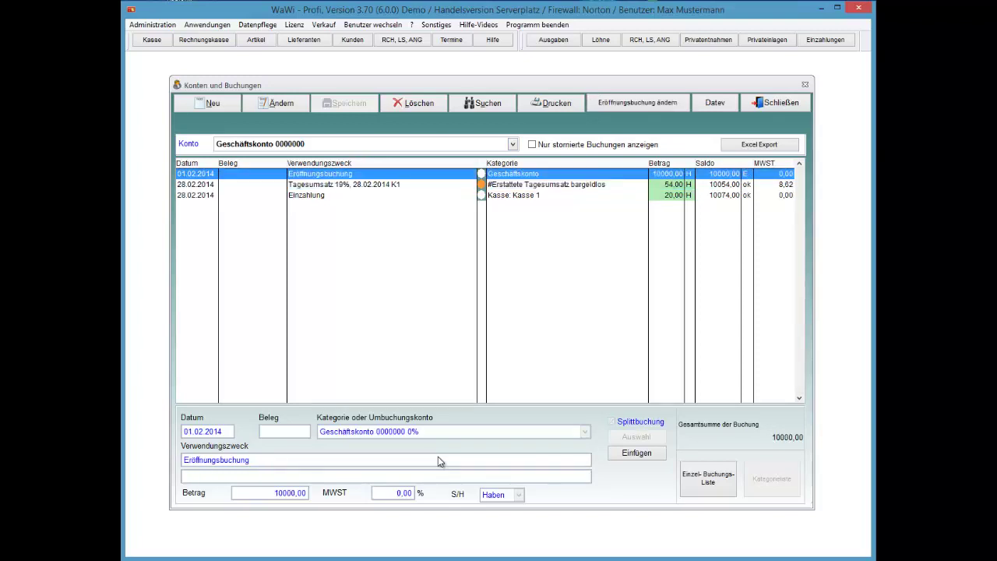
key("Down")
key("Down")
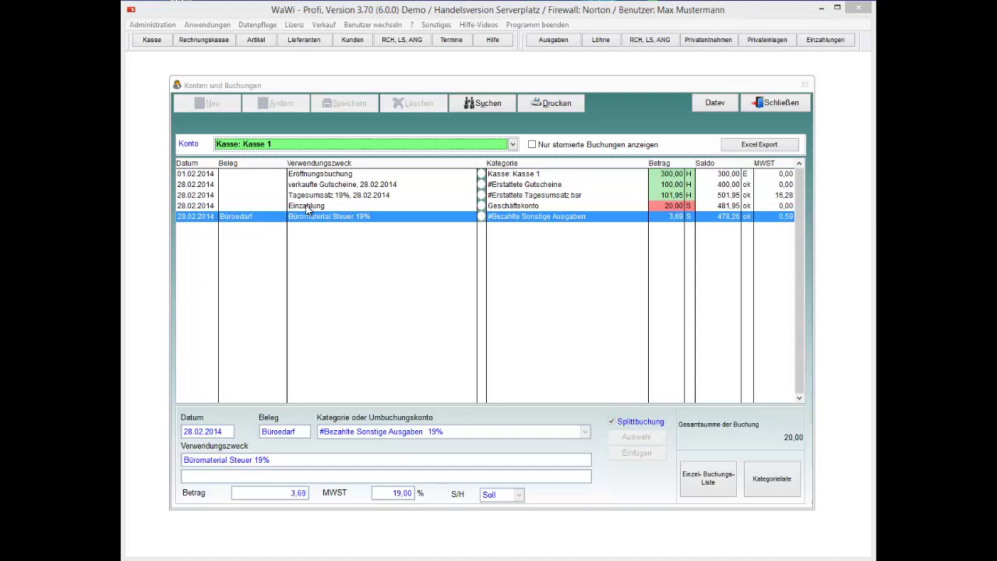
Review the Kasse: Kasse 1 entries from the sold vouchers down to the Büromaterial expense.
left_click(322, 185)
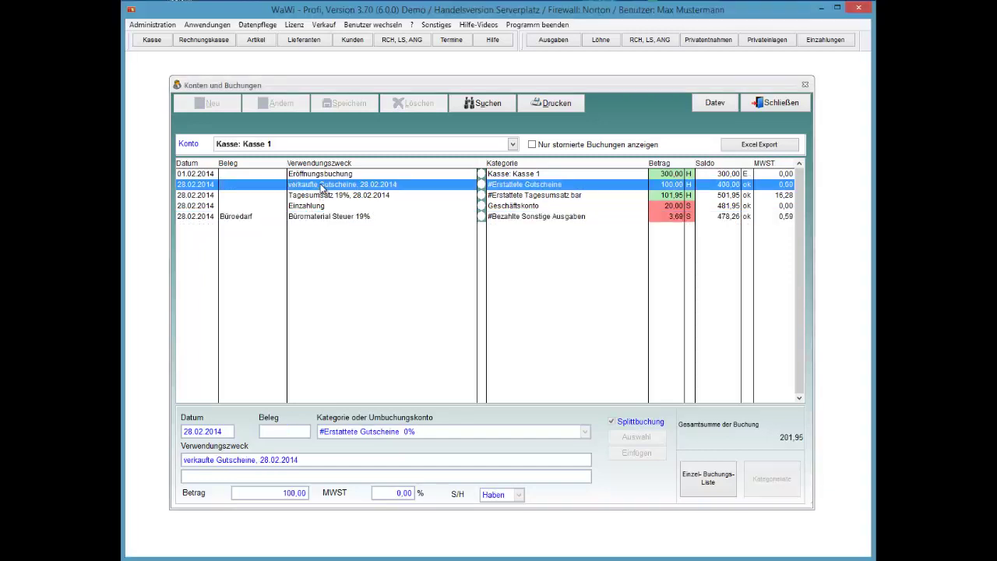
key("Down")
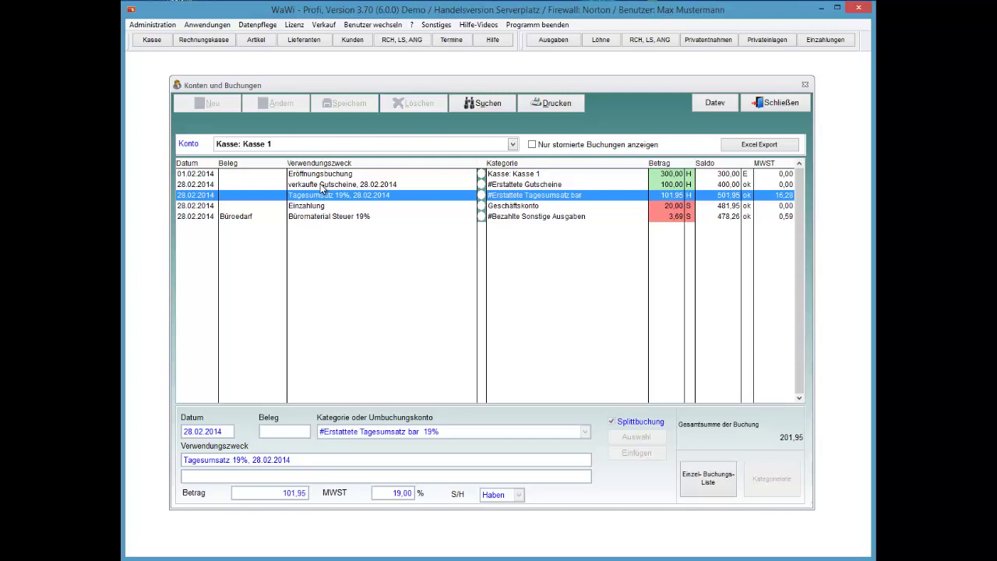
key("Down")
key("Down")
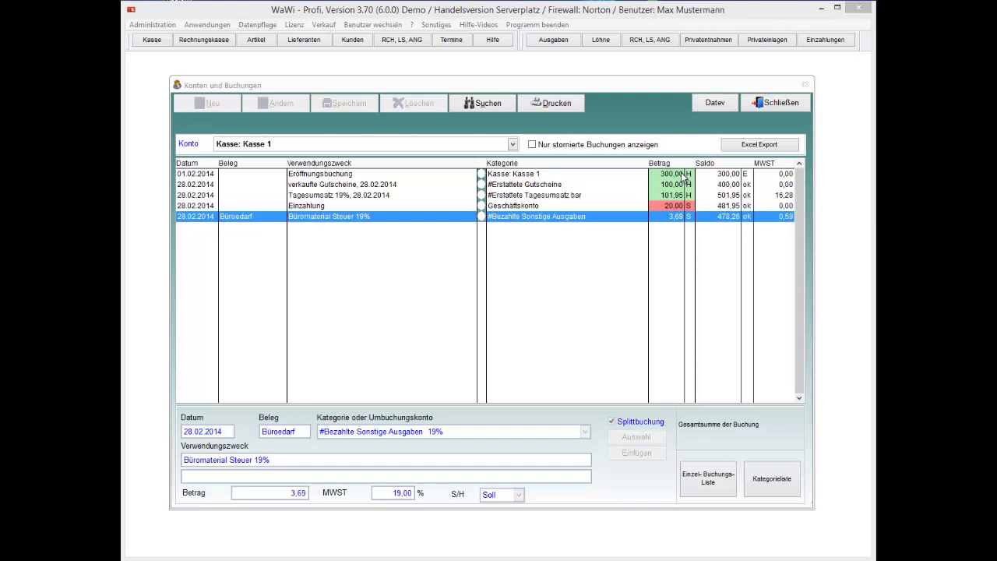
Open the Datev export for the selected account Kasse: Kasse 1 and set the output path to e:\111\.
left_click(708, 106)
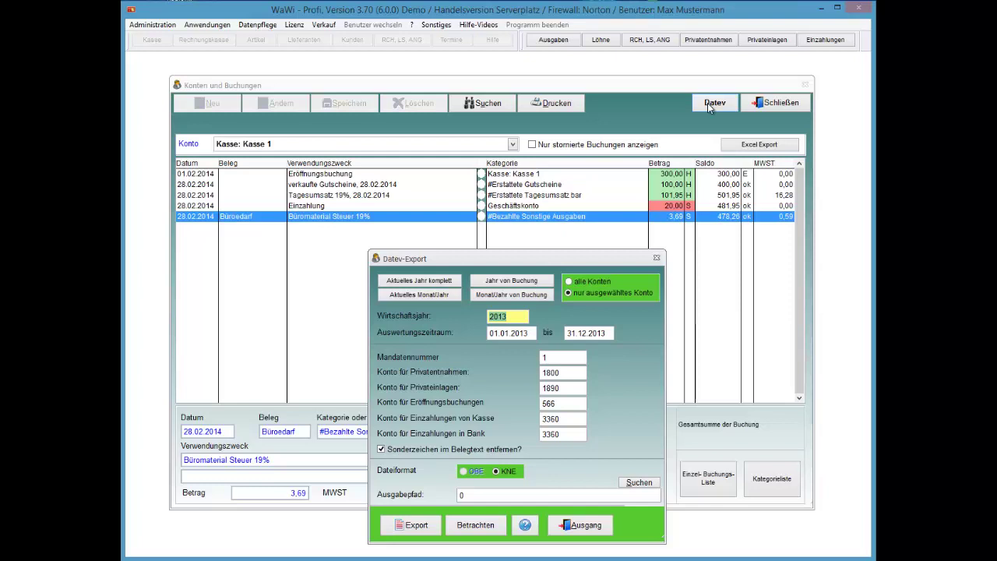
key("Return")
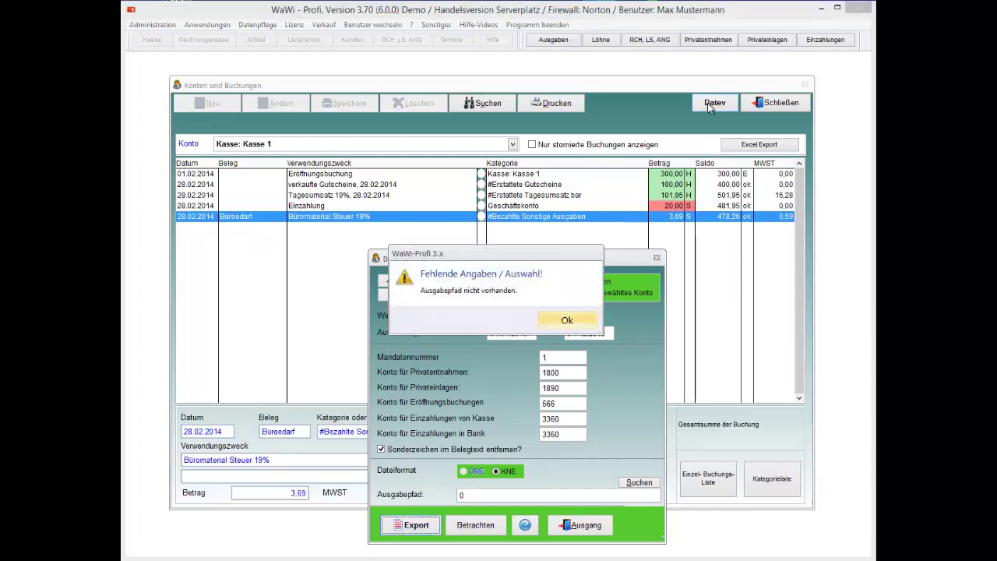
key("Return")
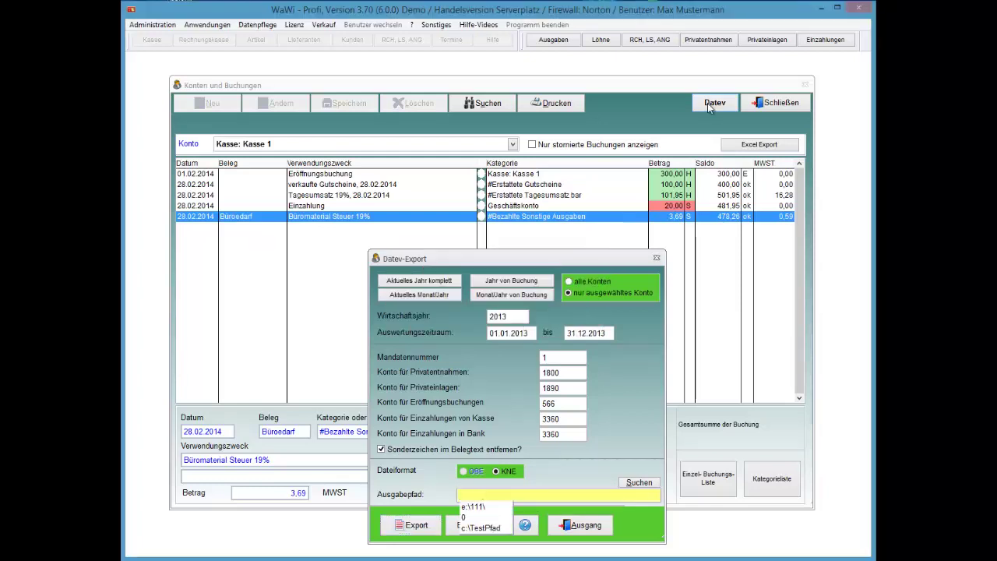
key("Down")
key("Return")
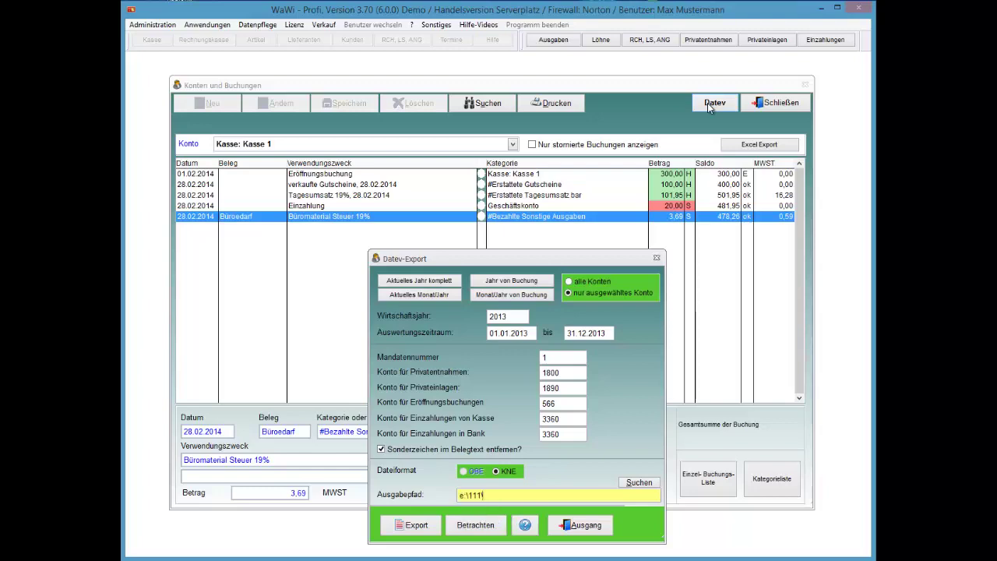
View the Datev export folder E:\111\ in the SELFViewer, and cancel its file selection.
key("Tab")
key("Tab")
key("Return")
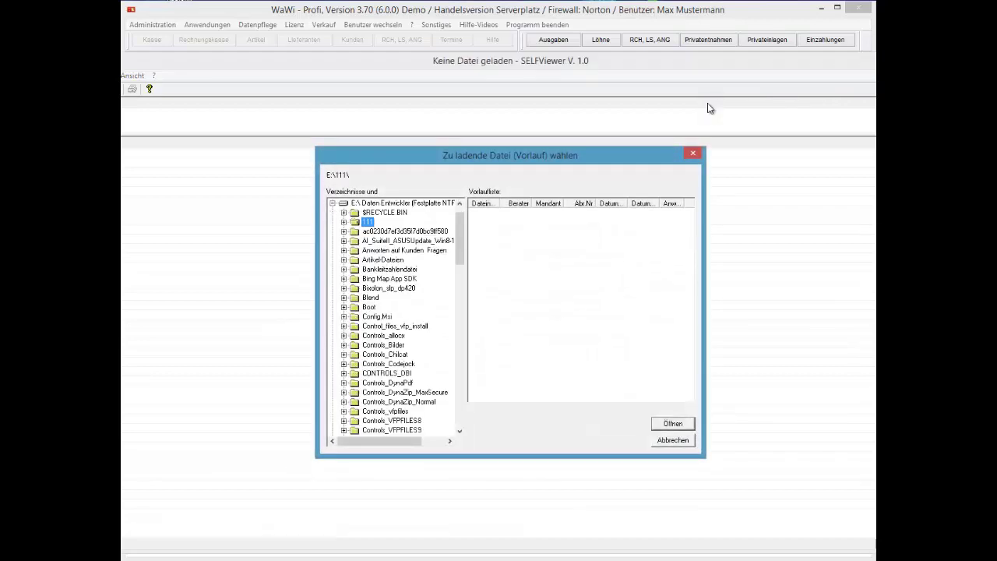
key("Escape")
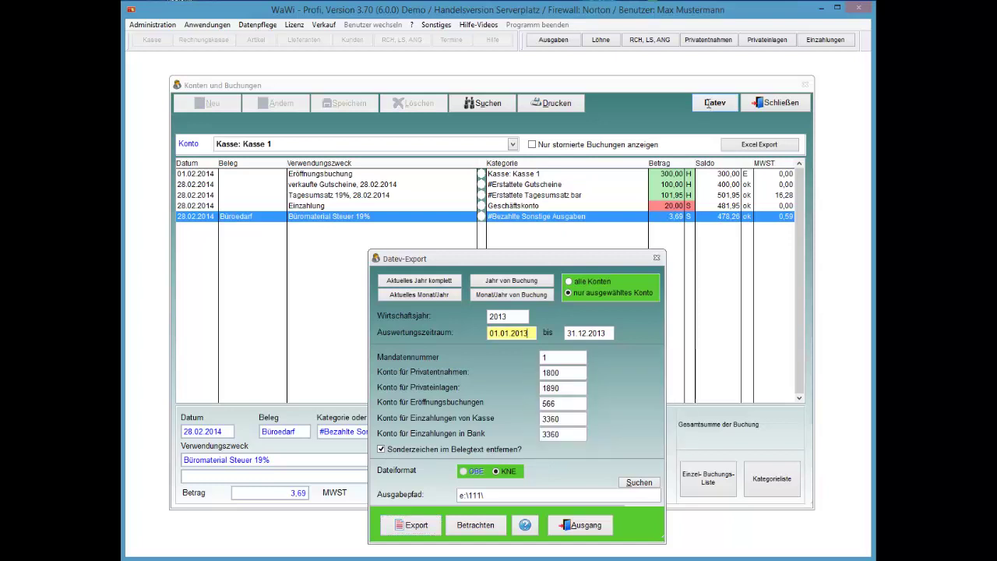
Set the evaluation period of the Datev export to 01.01.2014 through 31.12.2014.
key("shift+Home")
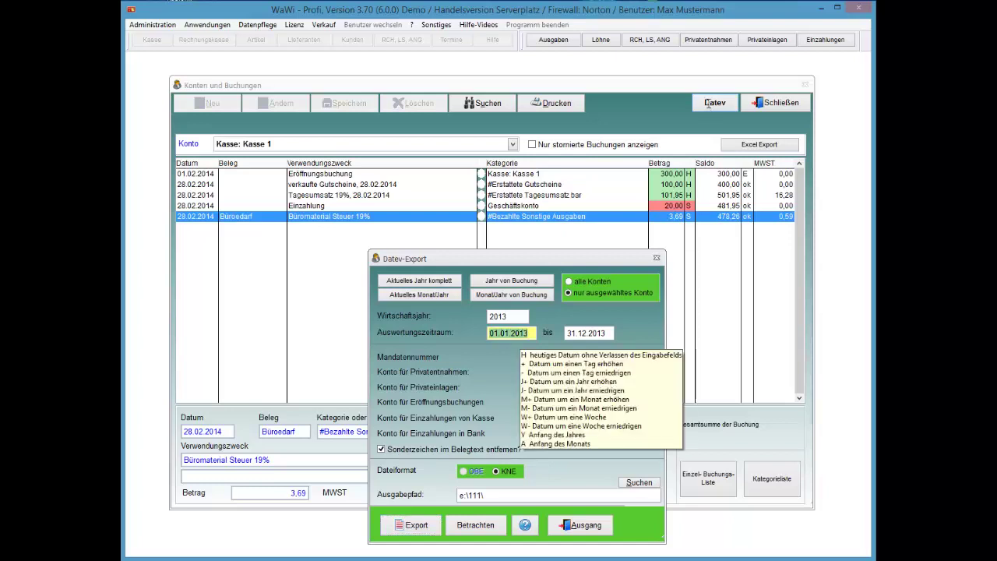
left_click(521, 333)
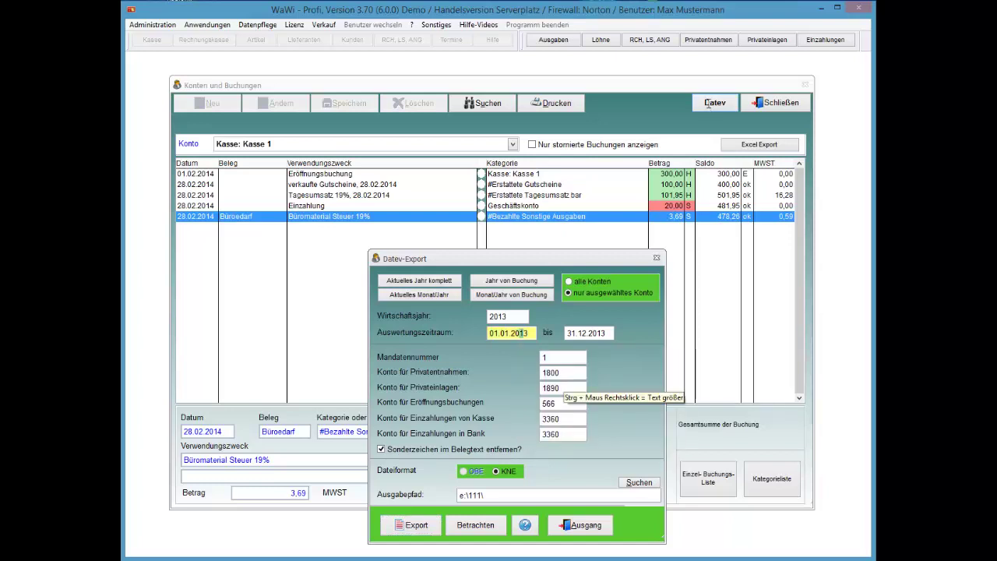
key("Delete")
type("4")
key("Tab")
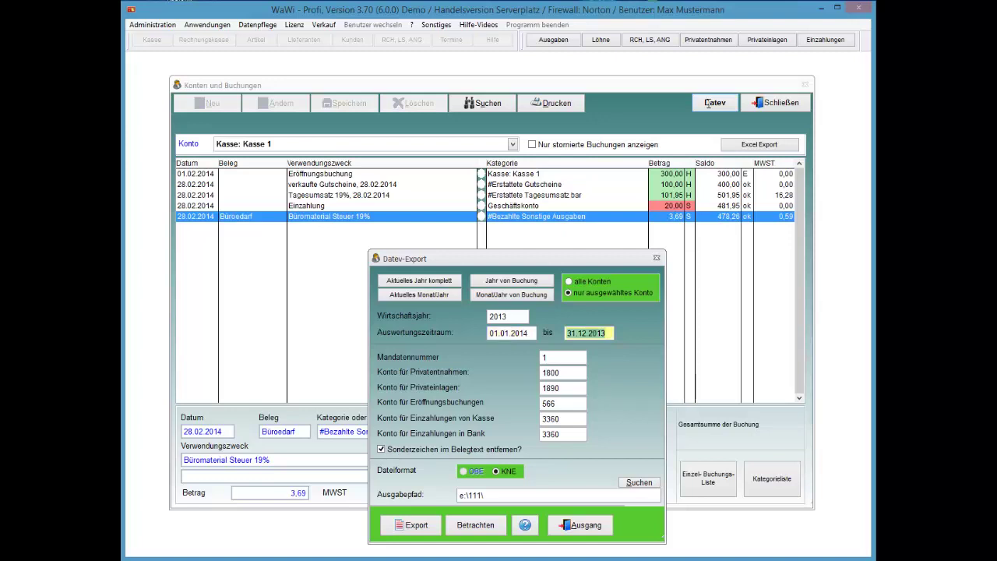
left_click(602, 333)
key("BackSpace")
type("4")
key("Tab")
Set the Wirtschaftsjahr to 2014 and run the Datev export for the selected account.
left_click(507, 316)
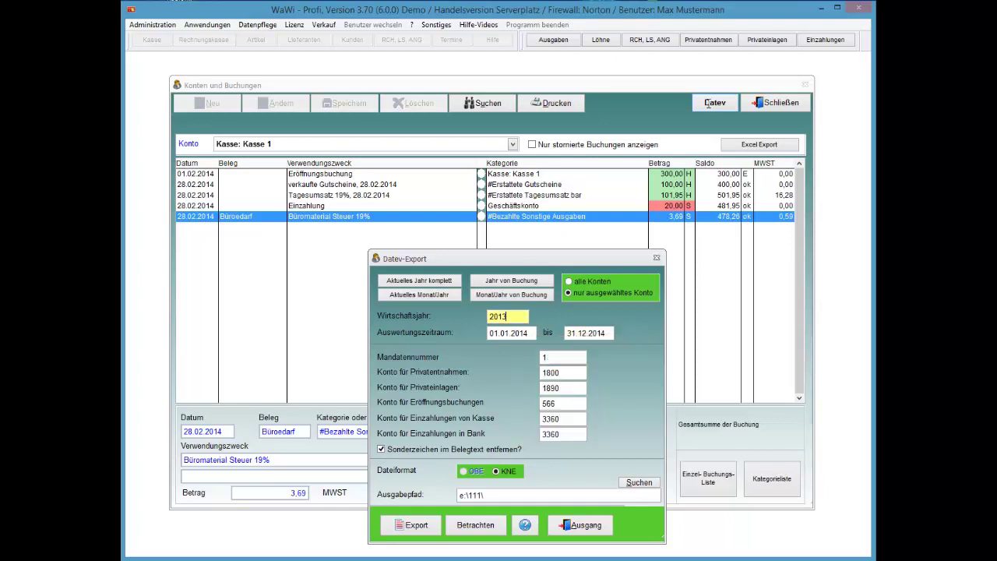
key("BackSpace")
type("4")
key("Tab")
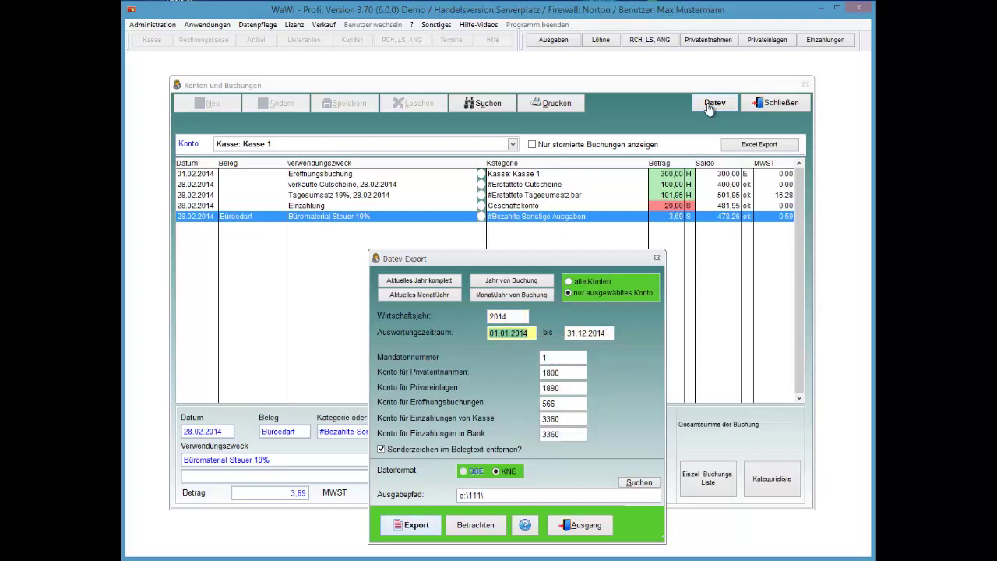
key("Return")
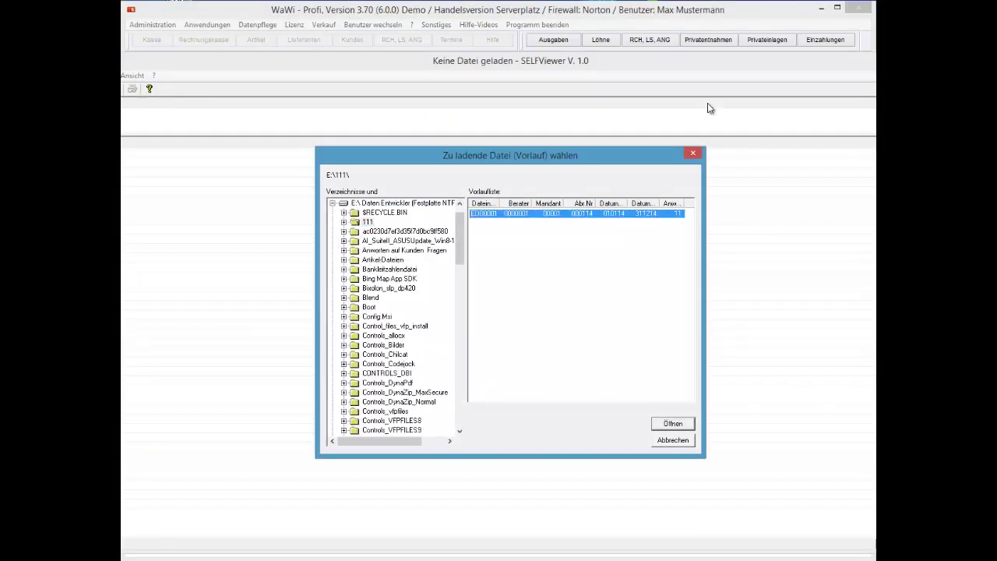
Load the exported Datev file from E:\111\ in the SELFViewer, and exit the Datev export and the bookings window.
key("Return")
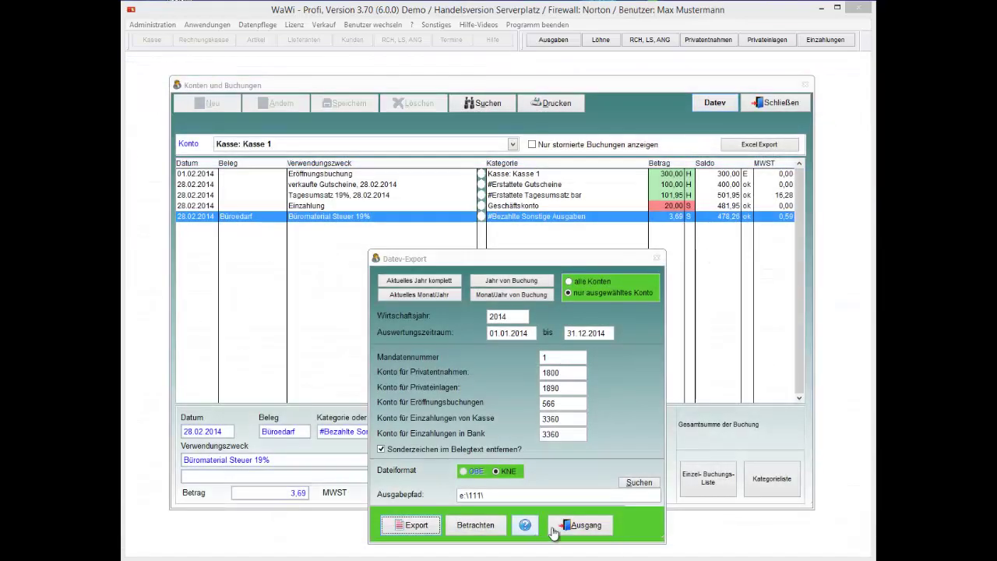
left_click(578, 527)
key("Escape")
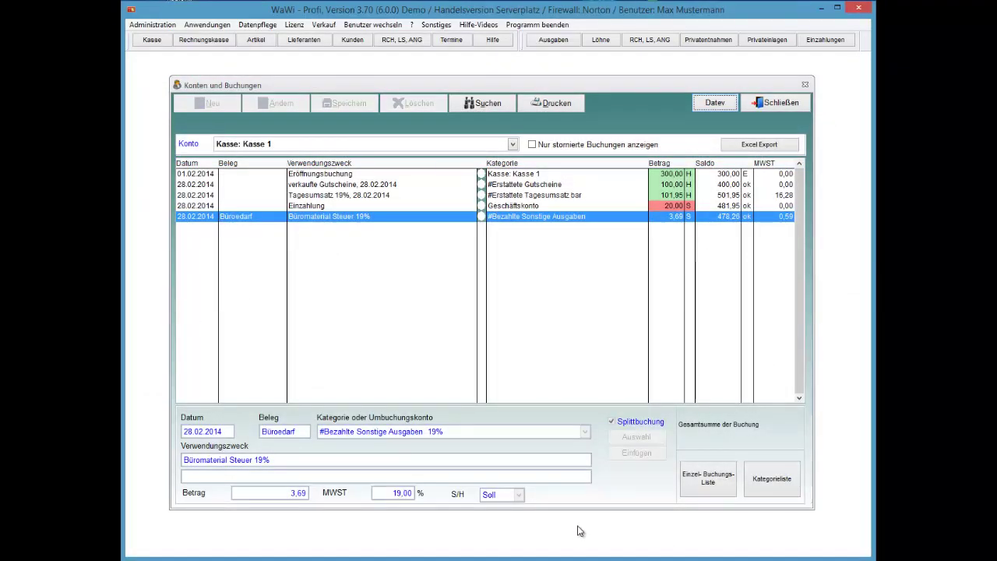
Open the accounting categories, view the entries down to the #Bezahlte Einkauf bar category with 7 % tax, and exit.
key("alt+n")
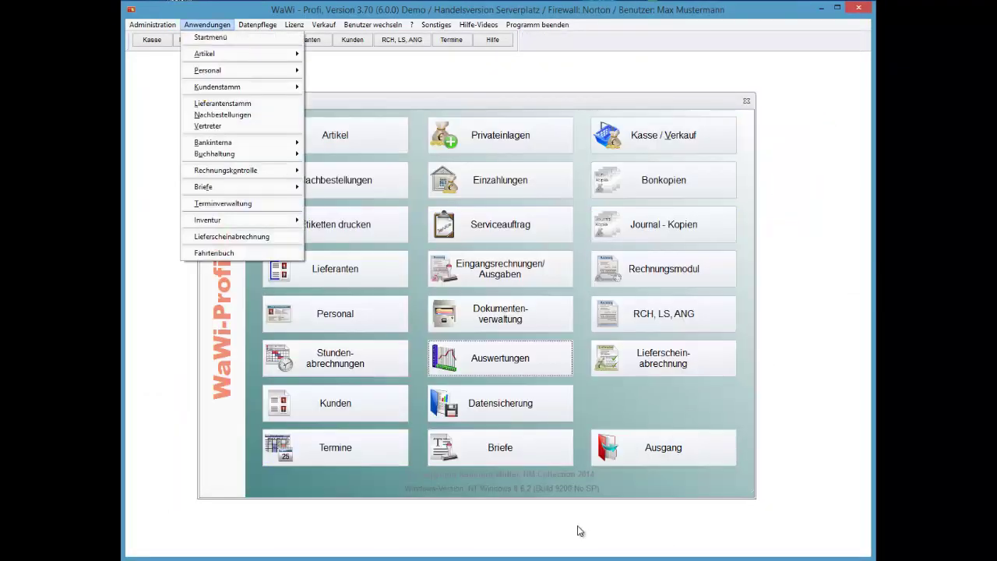
key("u")
key("Down")
key("Return")
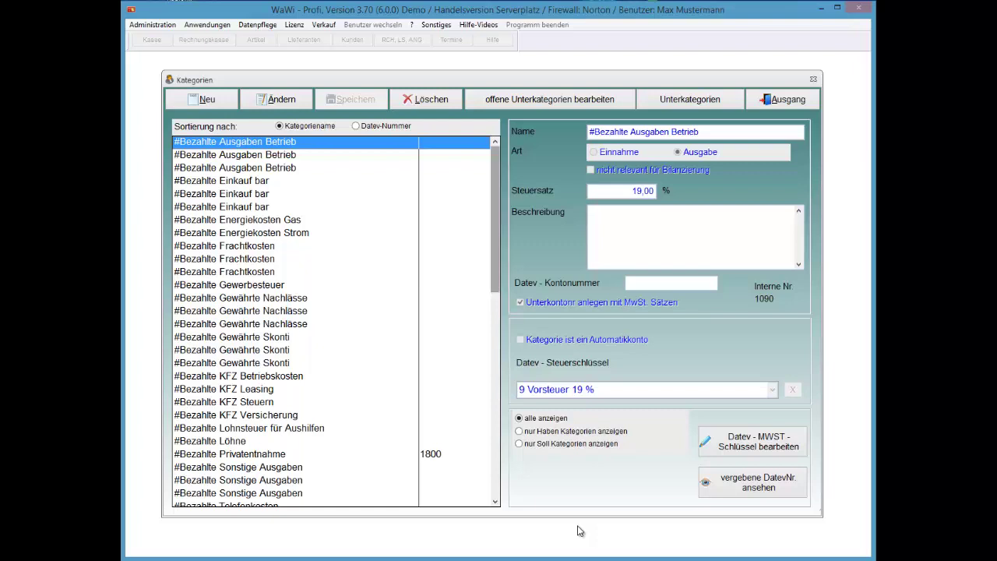
key("Down")
key("Down")
key("Down")
key("Down")
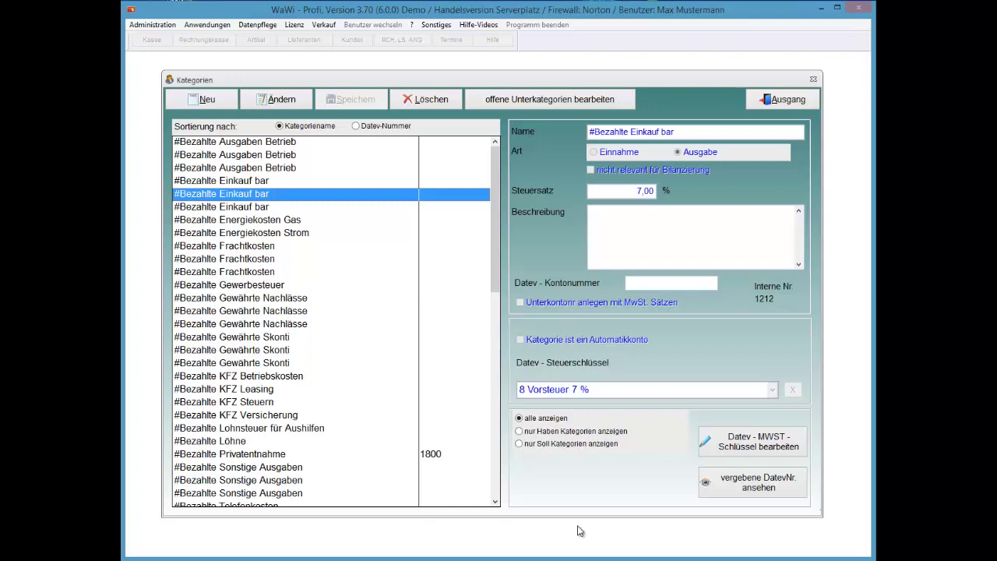
key("alt+a")
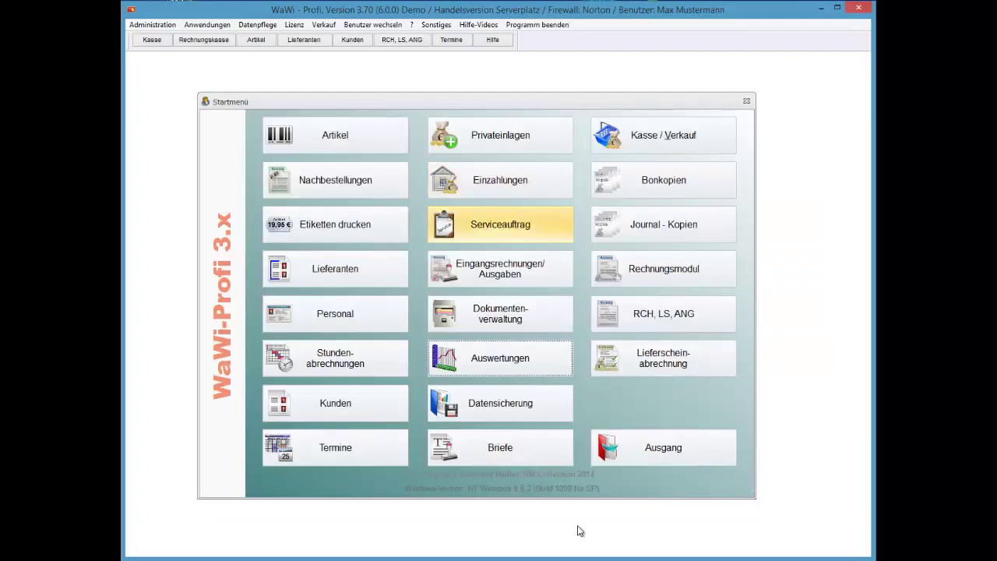
View the form for expenses and incoming invoices and return to the start menu.
key("Down")
key("Return")
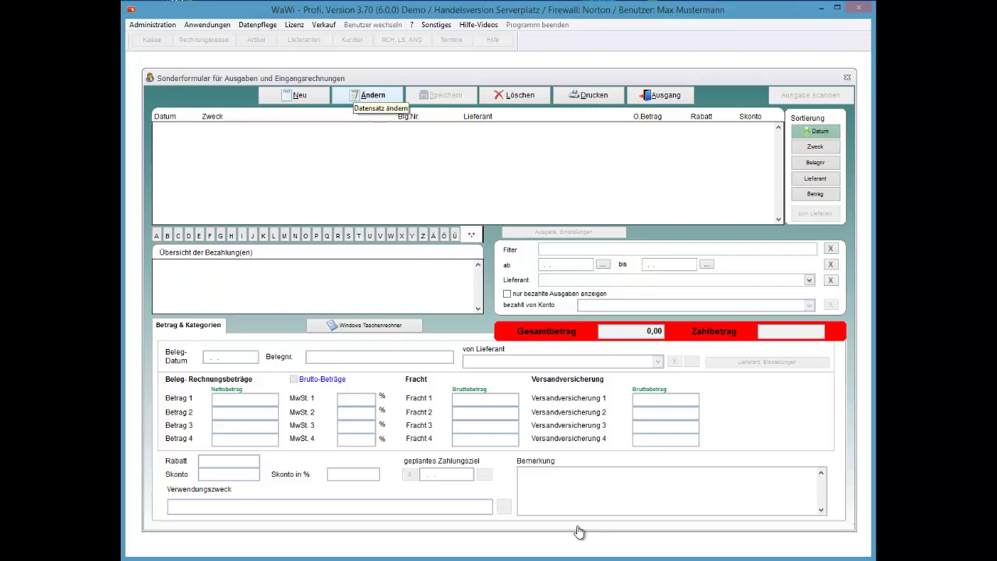
key("Escape")
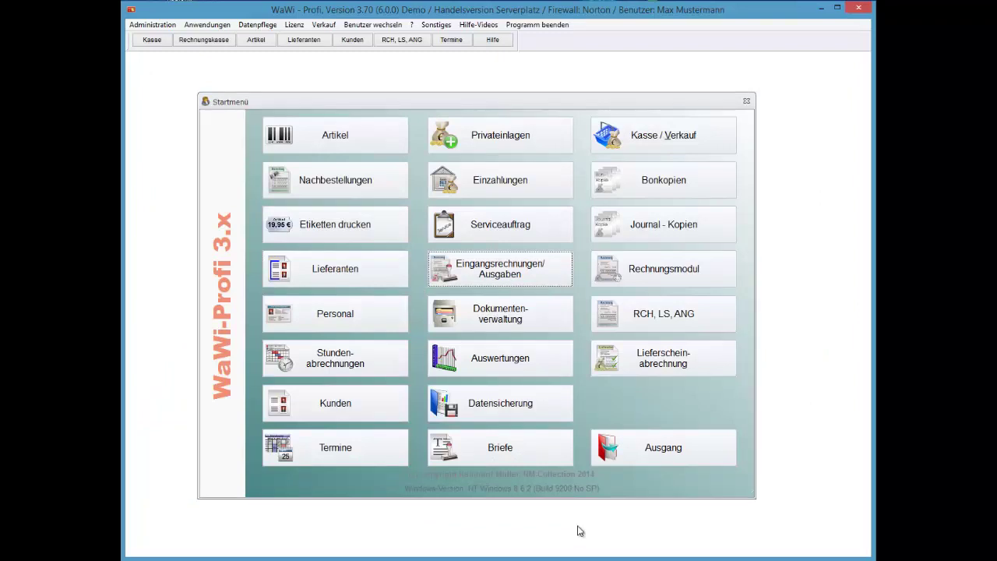
Try to edit the Tagesumsatz 19% booking of 28.02.2014 in the Geschäftskonto.
key("Return")
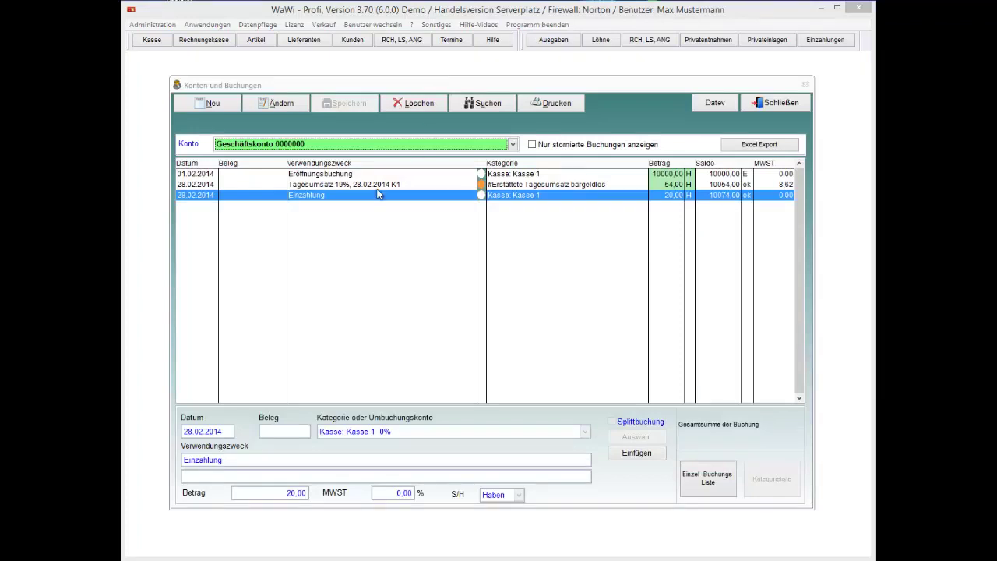
left_click(272, 187)
left_click(271, 192)
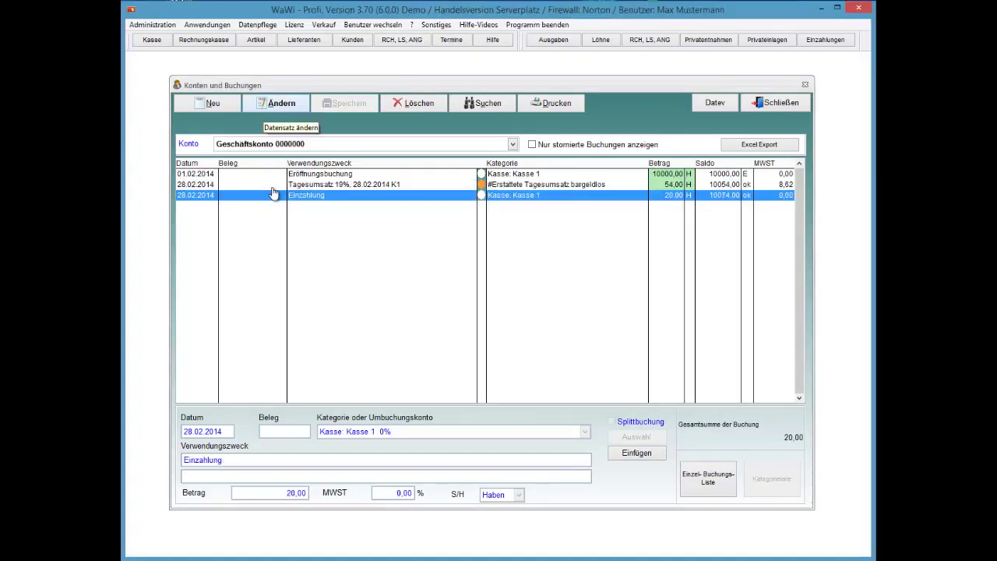
left_click(272, 187)
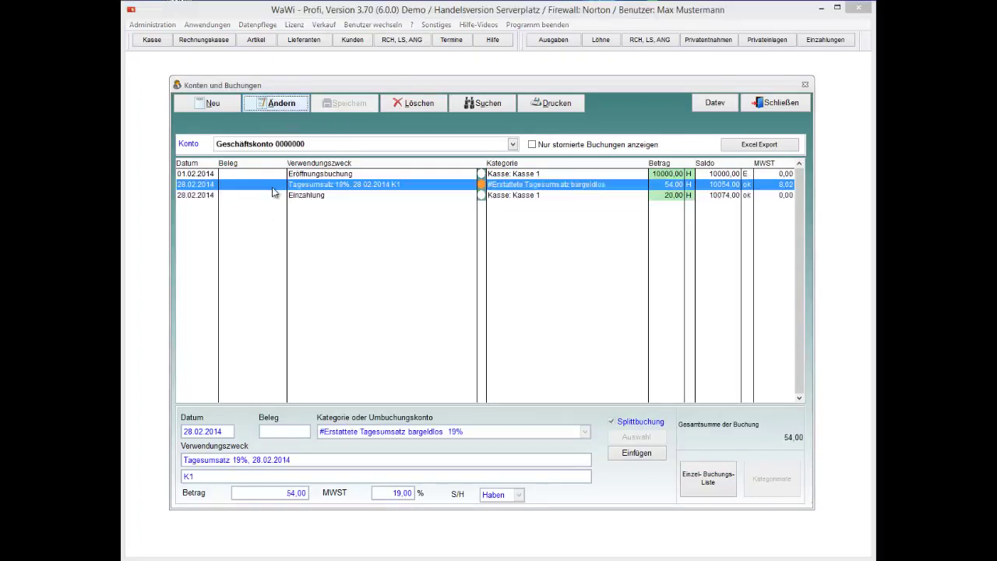
double_click(272, 187)
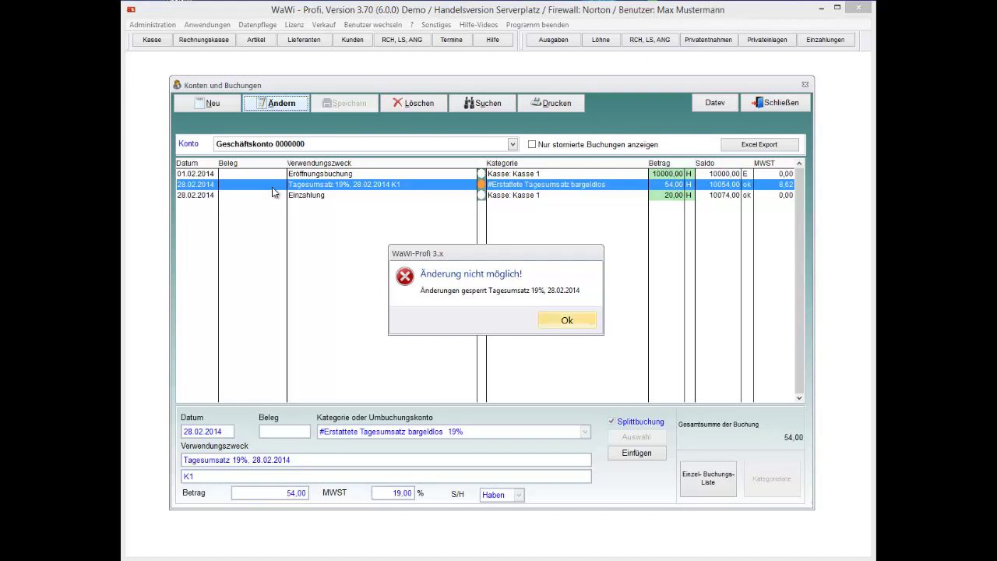
key("Return")
Try to edit the Einzahlung booking of 28.02.2014 in the Geschäftskonto.
key("Down")
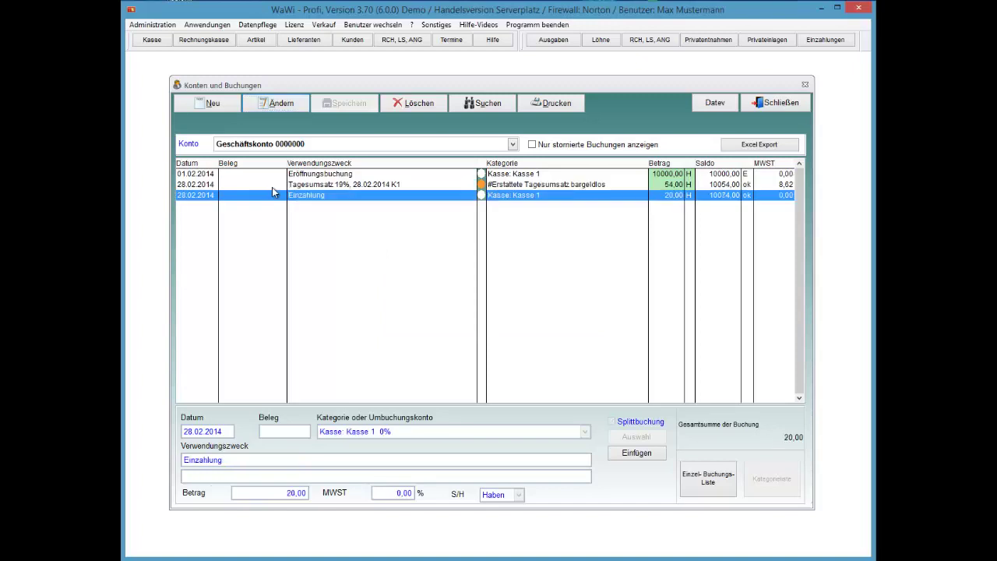
key("alt+ä")
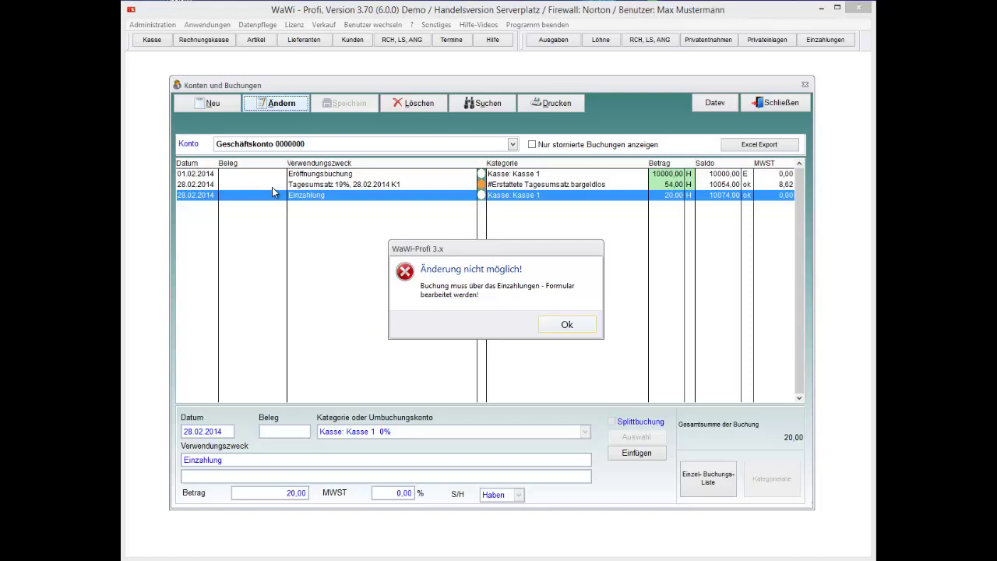
key("Return")
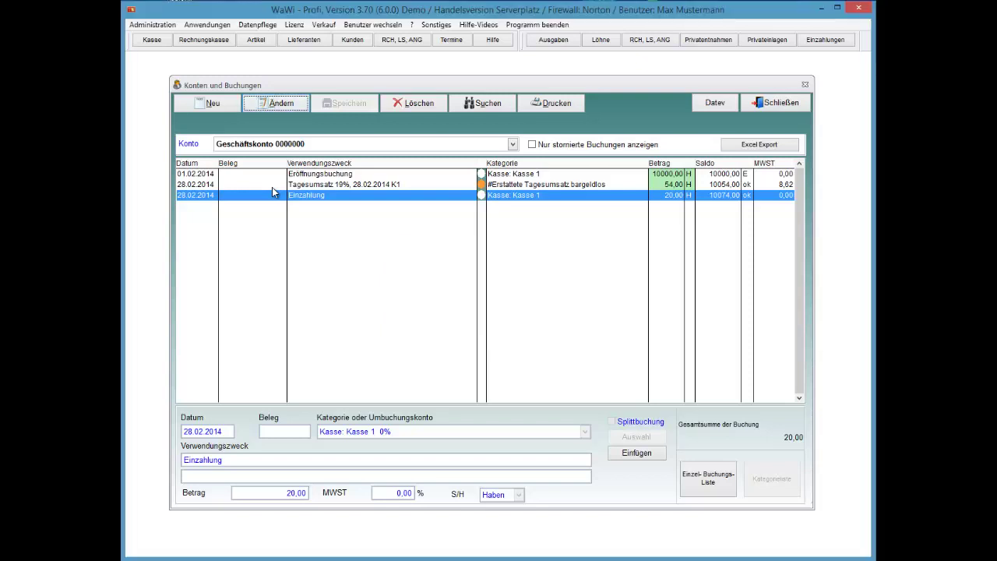
Open the category list from the Geschäftskonto bookings, look through the #Bezahlte and #Erstattete categories, and close it.
double_click(273, 193)
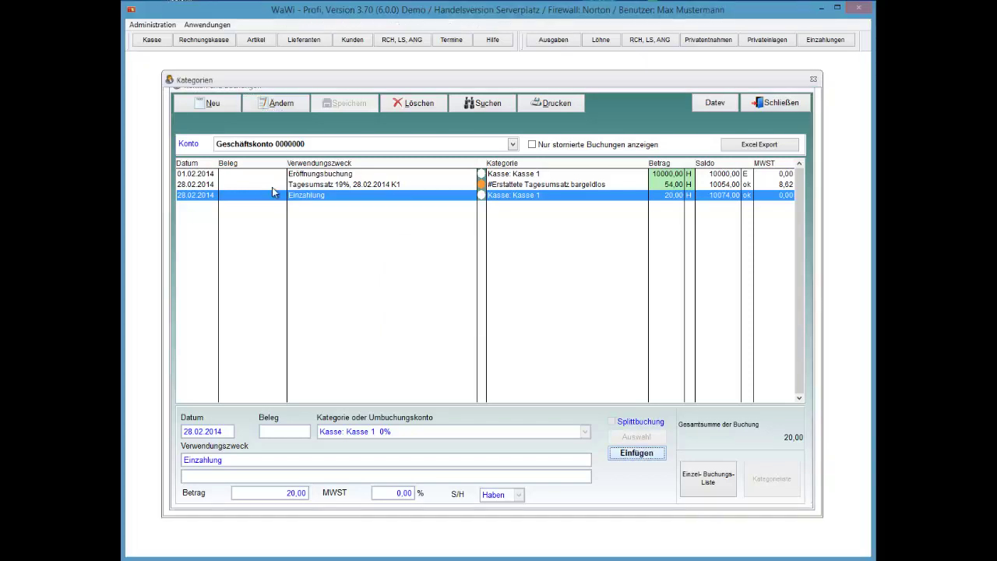
scroll(272, 187, "down", 6)
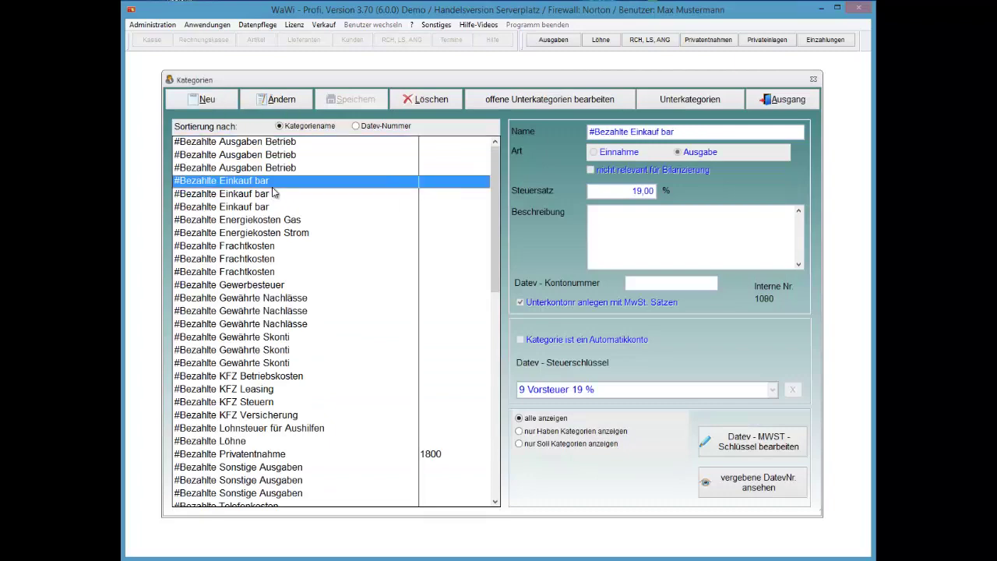
scroll(273, 193, "down", 9)
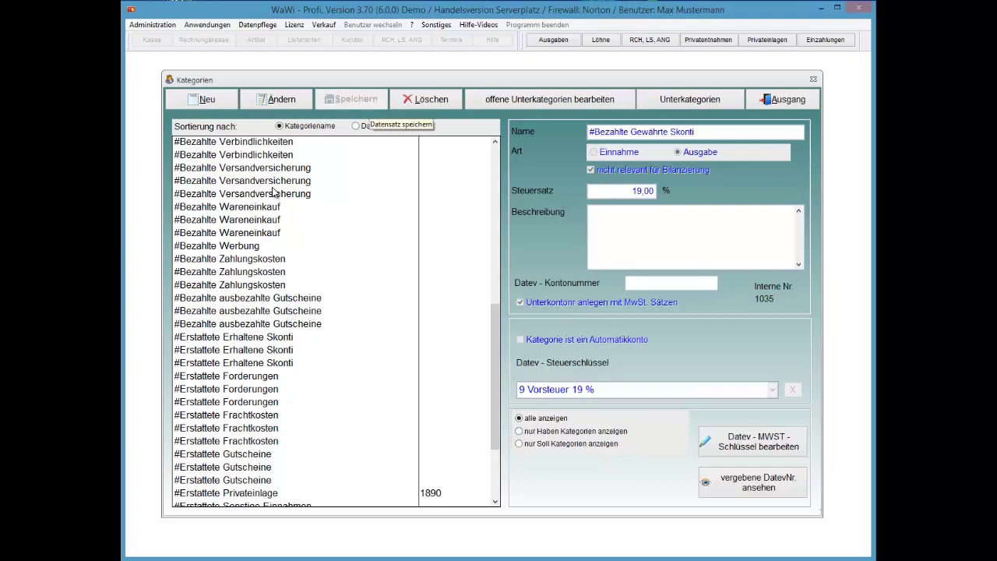
key("Escape")
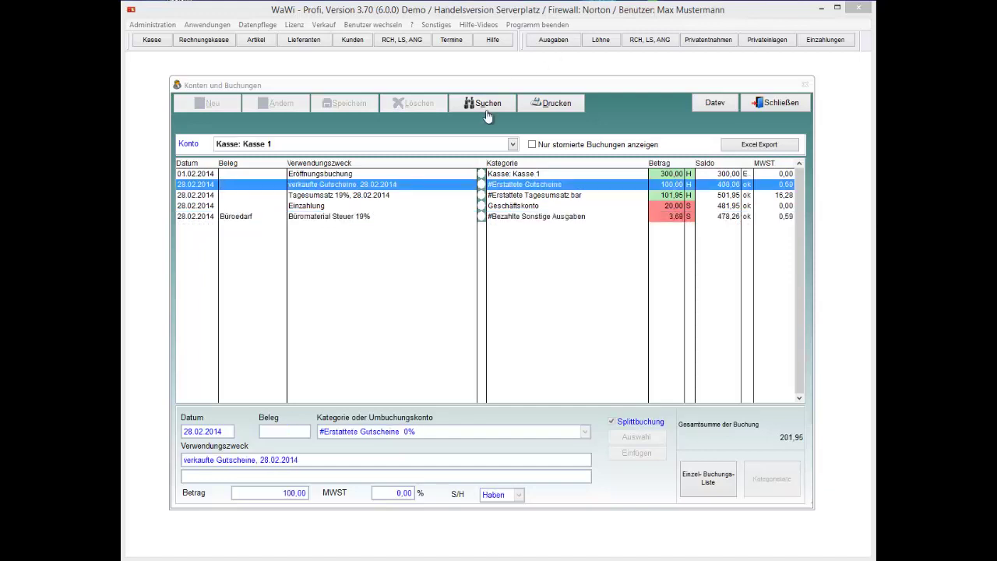
Search the Kasse: Kasse 1 bookings for the date 27.02.2014.
left_click(489, 105)
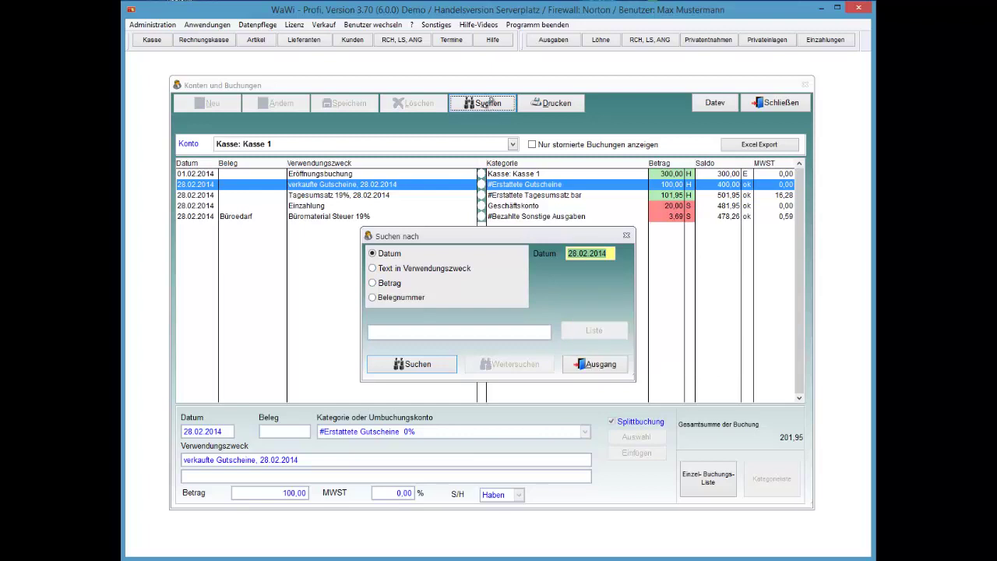
key("minus")
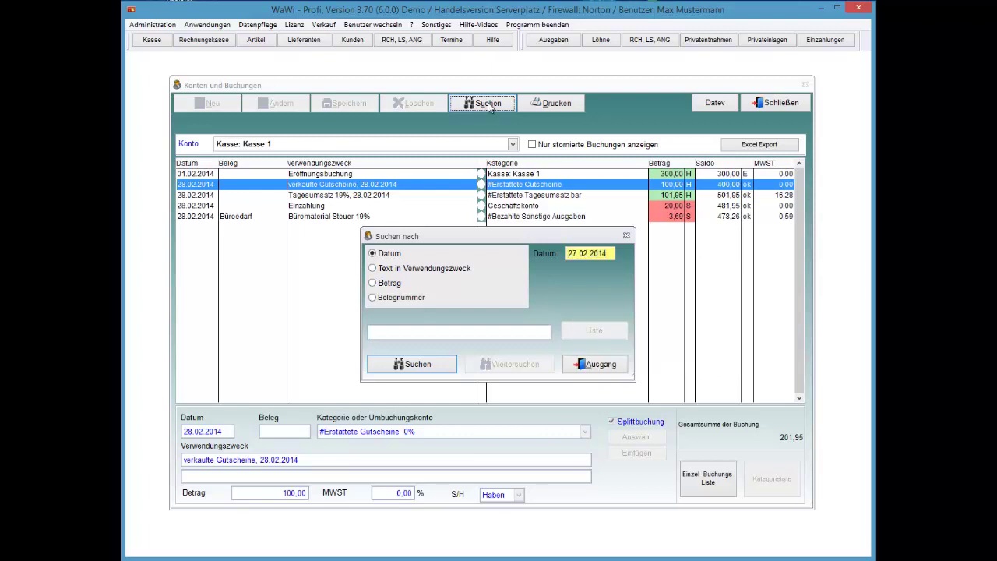
key("Return")
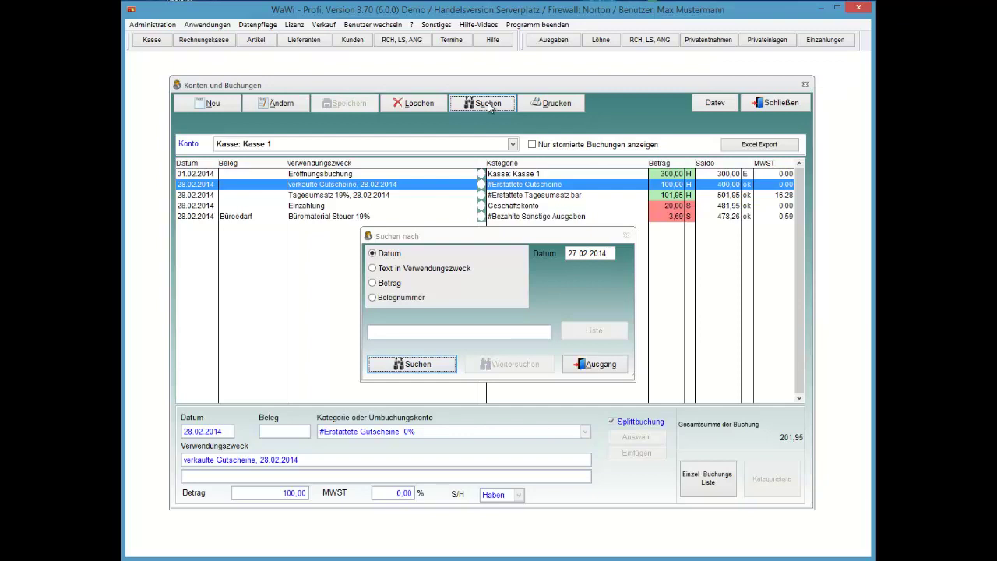
Search the Verwendungszweck texts of Kasse 1 for "büro" and view the list of matching bookings.
left_click(489, 107)
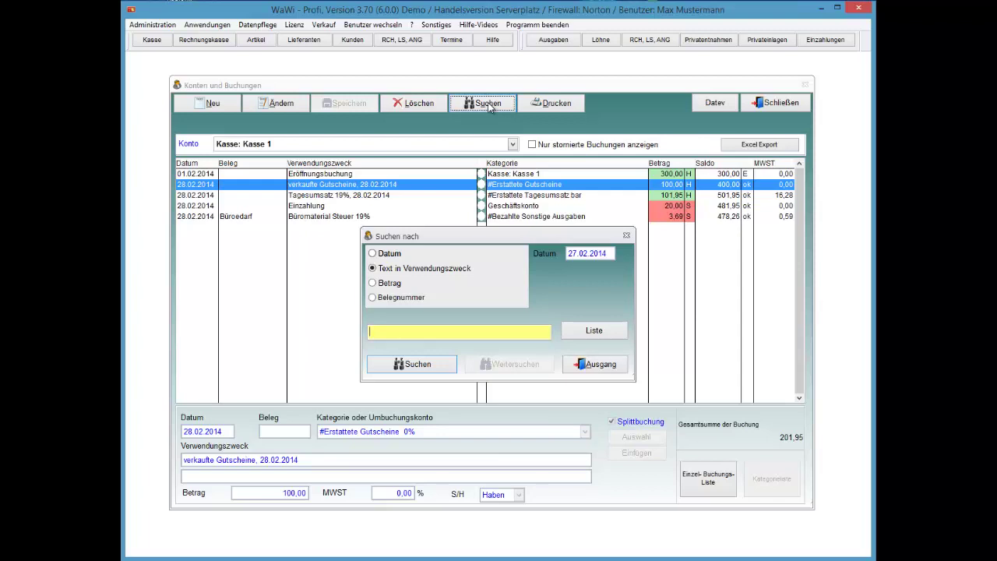
type("büro")
key("Return")
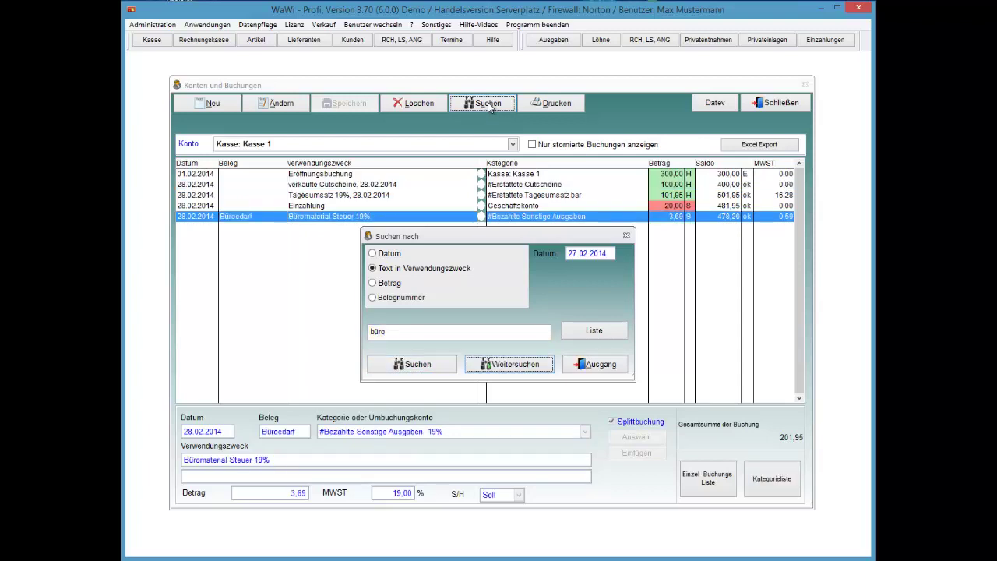
key("alt+l")
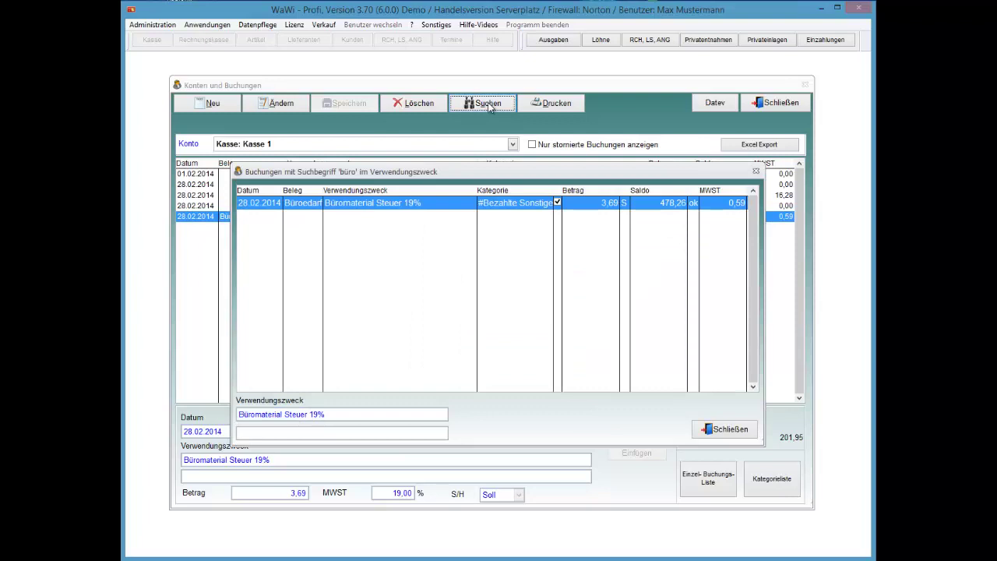
key("Escape")
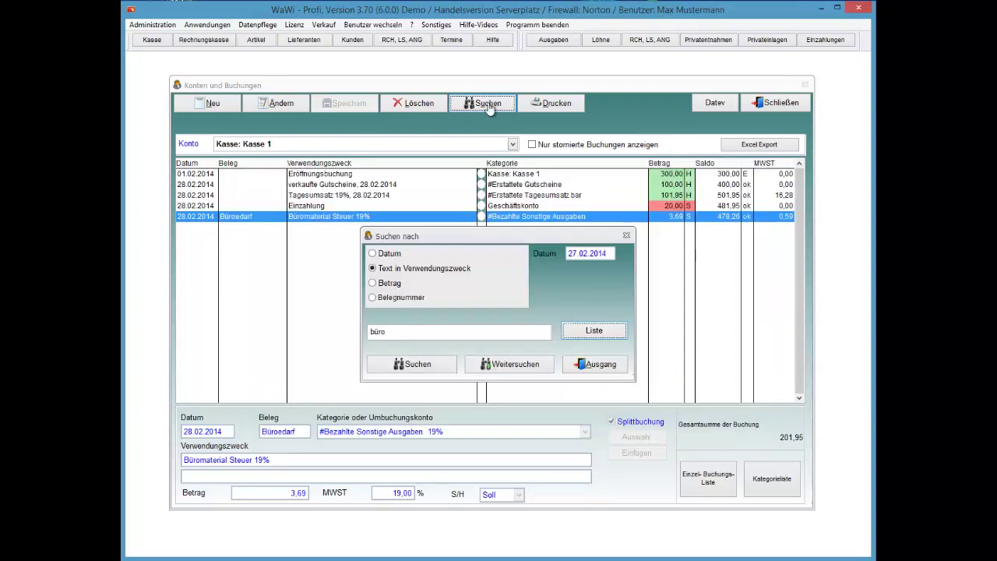
Search Kasse 1 by Betrag for 101,95, view the list of matching bookings, and return to the start menu.
key("alt+b")
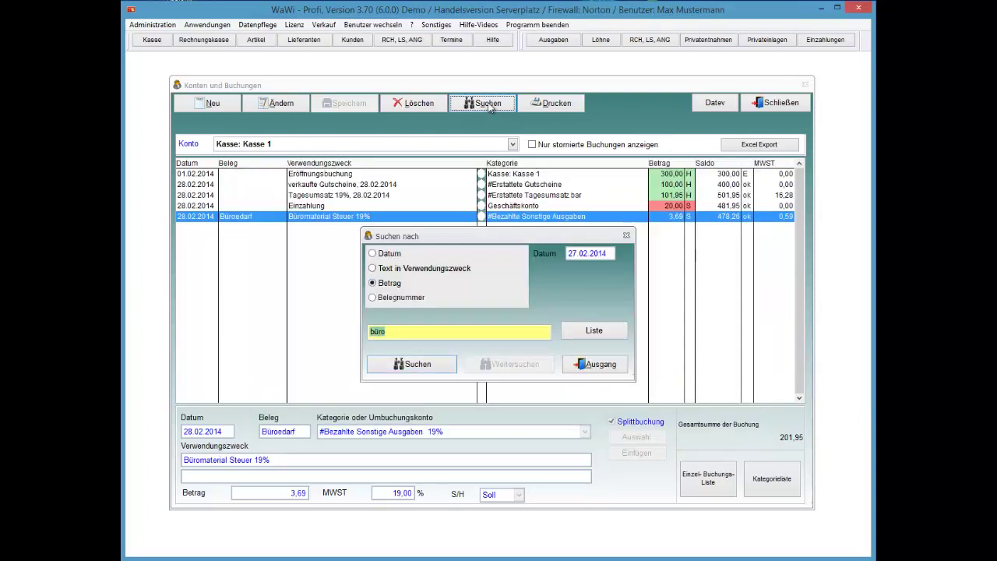
type("101,95")
key("Return")
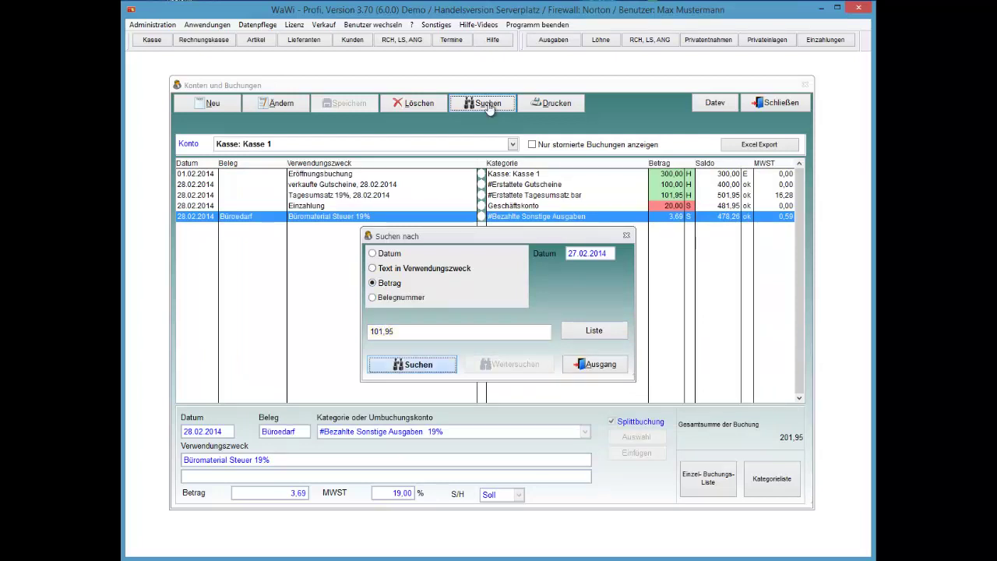
key("Tab")
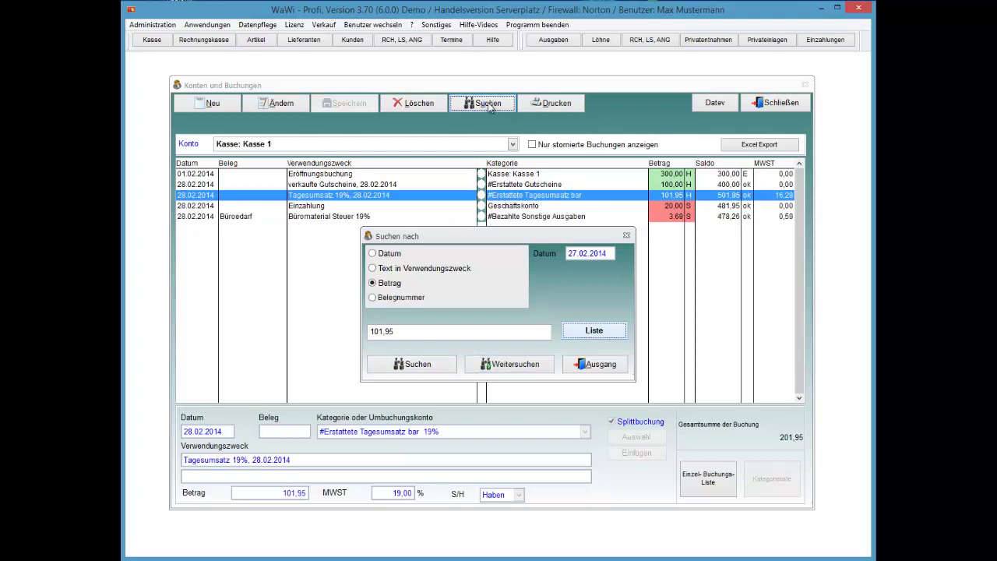
key("Return")
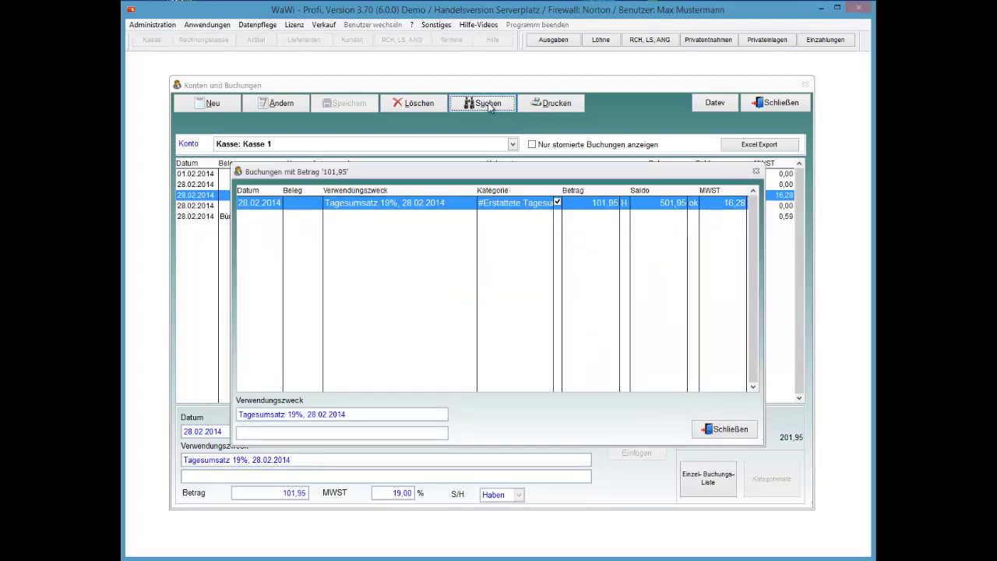
key("Tab")
key("Return")
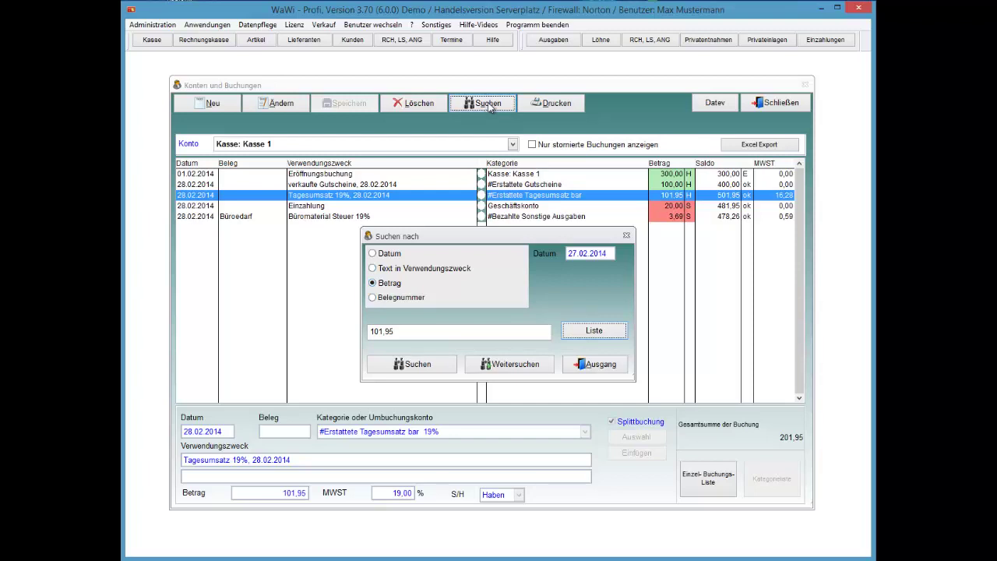
key("Tab")
key("Return")
key("Escape")
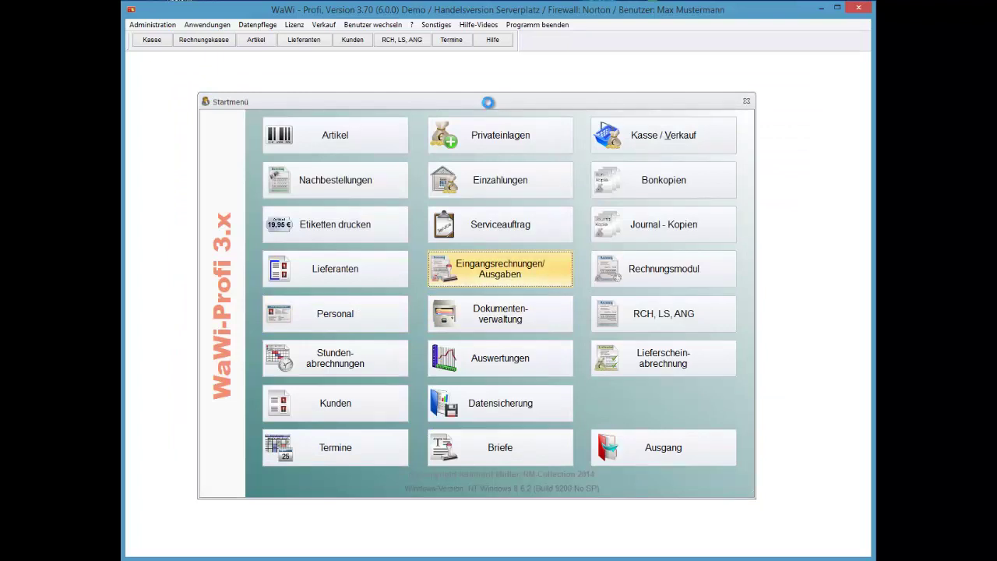
Create a new expense in Eingangsrechnungen/Ausgaben and assign Anderer Lieferant as its supplier.
key("Return")
key("Return")
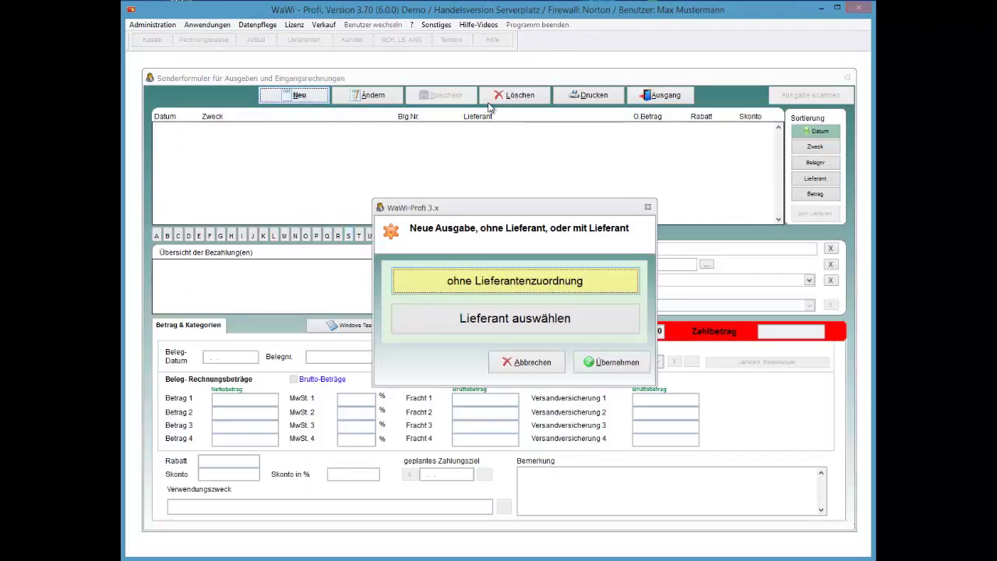
key("Down")
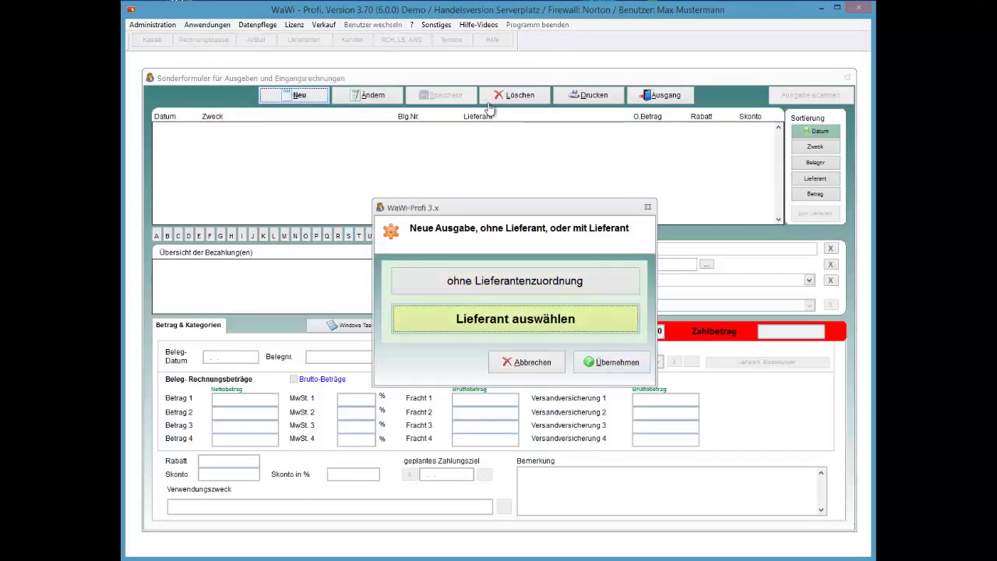
key("Return")
key("Return")
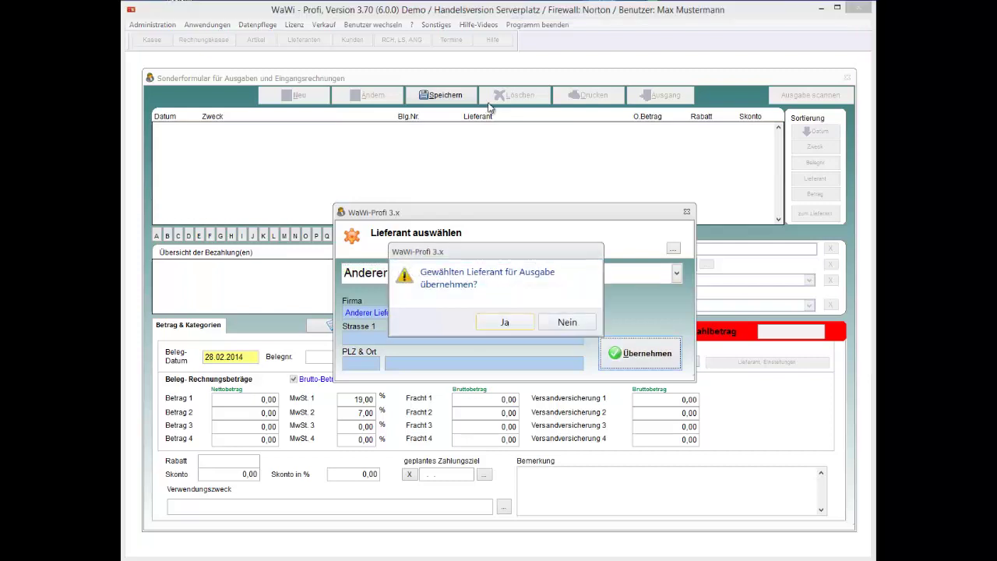
key("Return")
key("Tab")
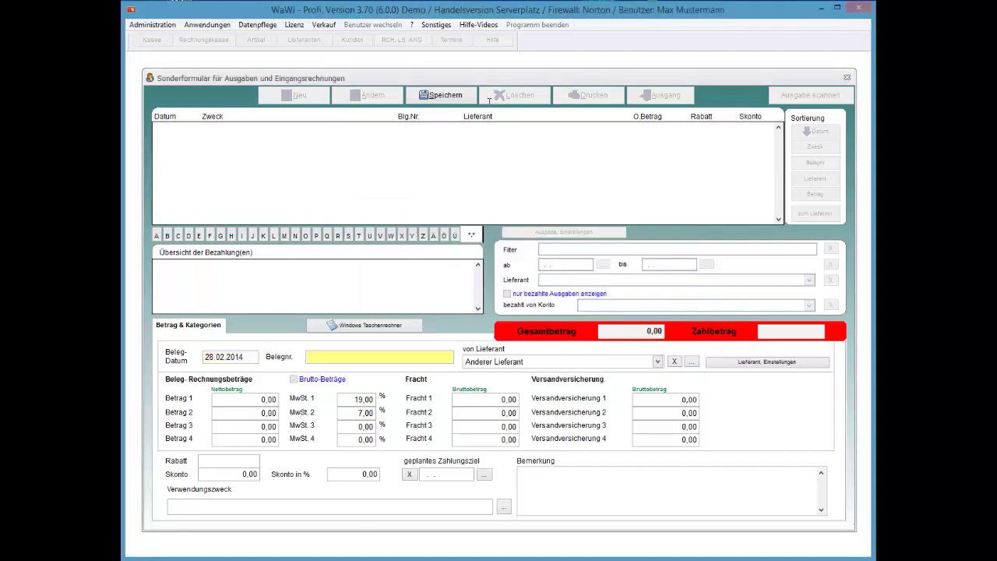
Enter Belegnr. 123456 and net amounts of 100 for Betrag 1, 100 for Betrag 2, and 30 for Betrag 4.
type("123456")
key("Tab")
type("100")
key("Tab")
type("100")
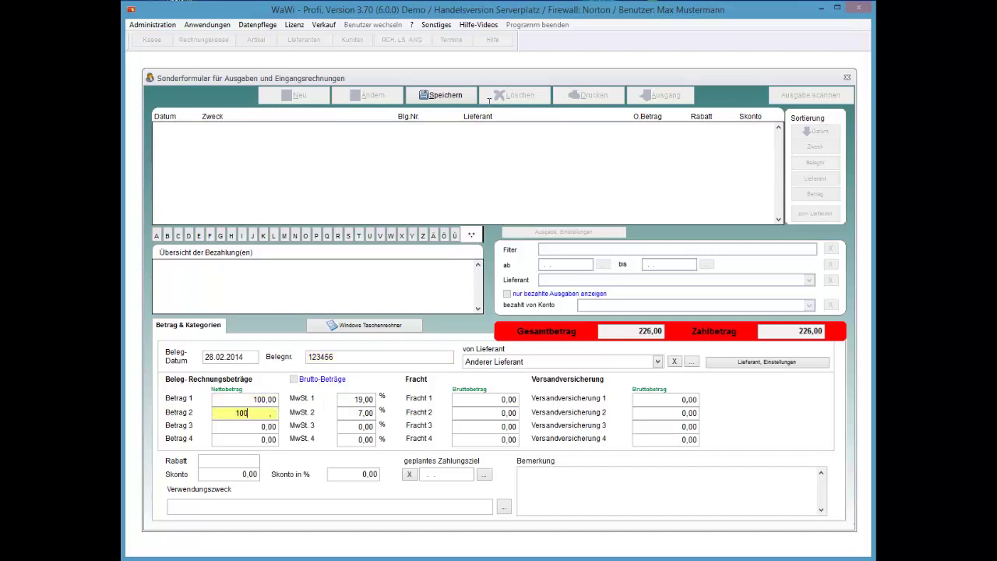
key("Tab")
key("Tab")
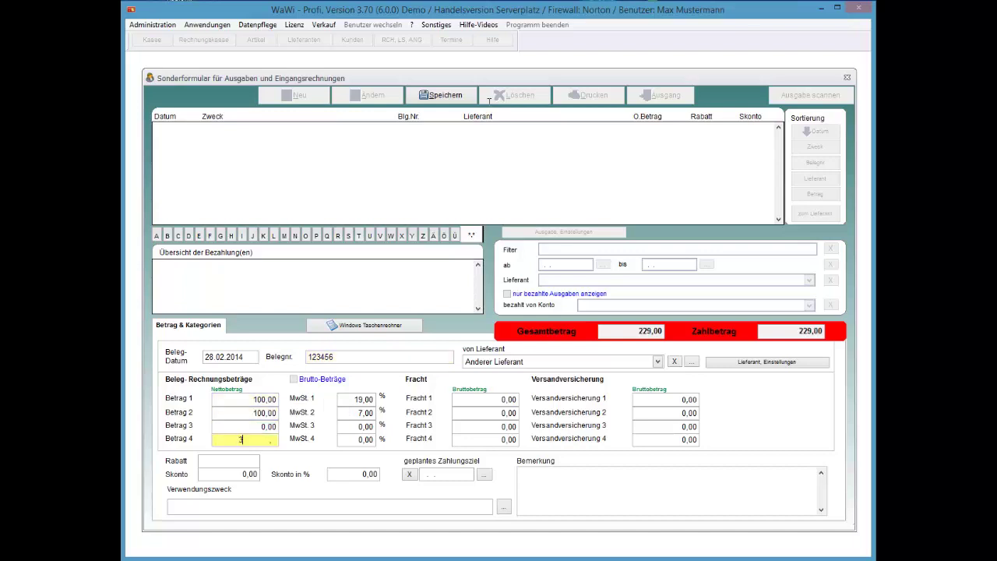
type("30")
key("Tab")
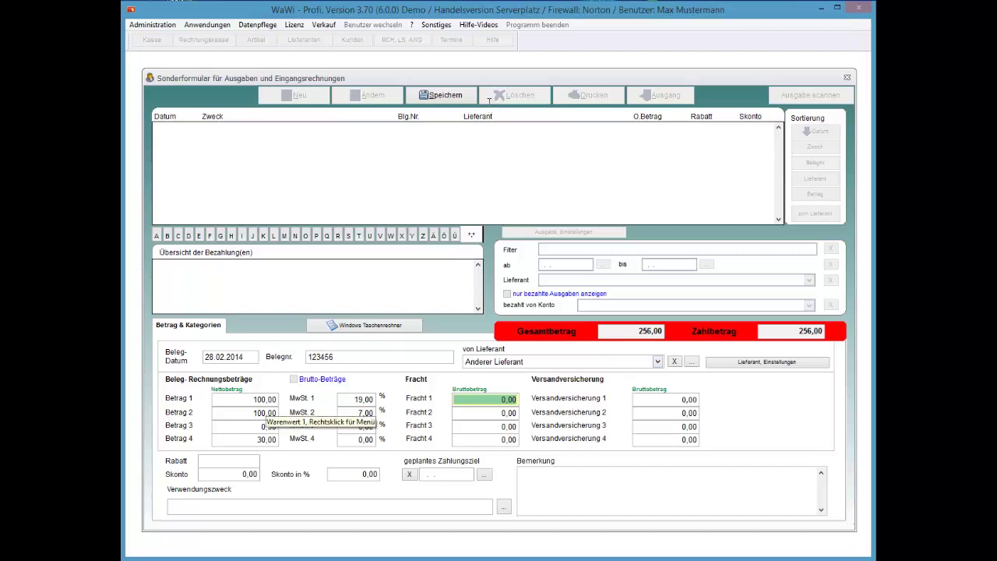
Enter gross freight costs of 10 each for Fracht 1 and Fracht 2 of the expense.
left_click(237, 399)
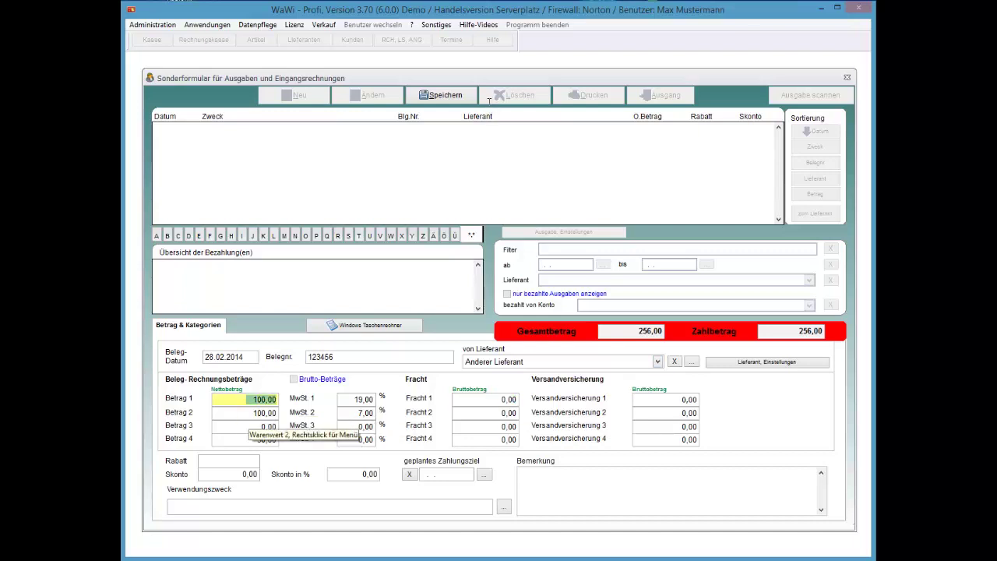
key("Tab")
key("Tab")
key("Tab")
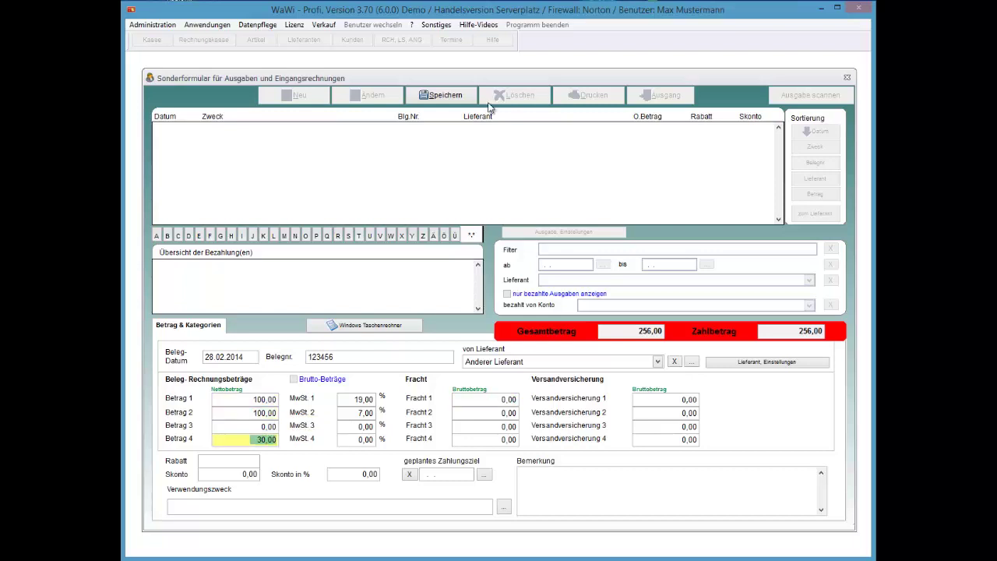
key("Tab")
type("10")
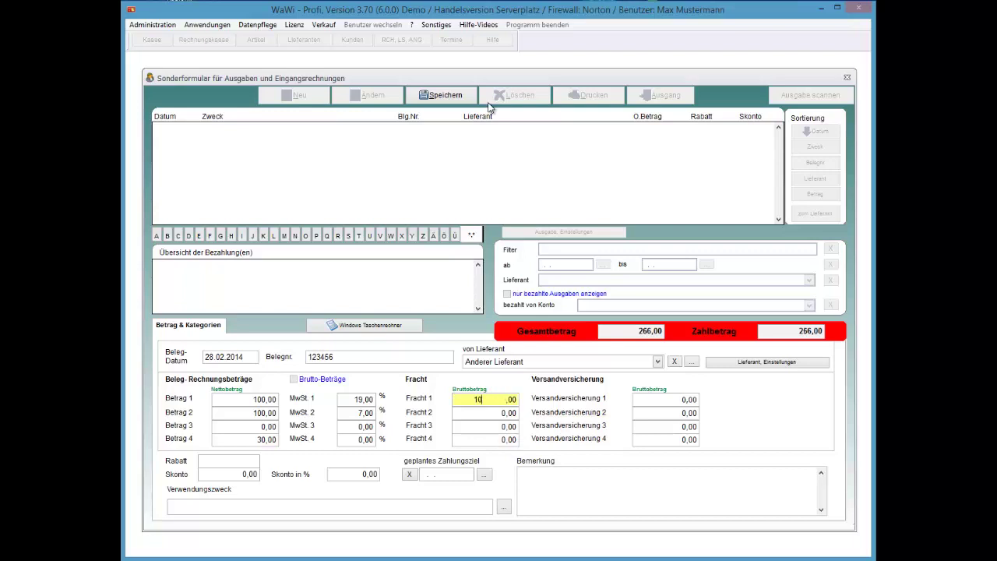
key("Tab")
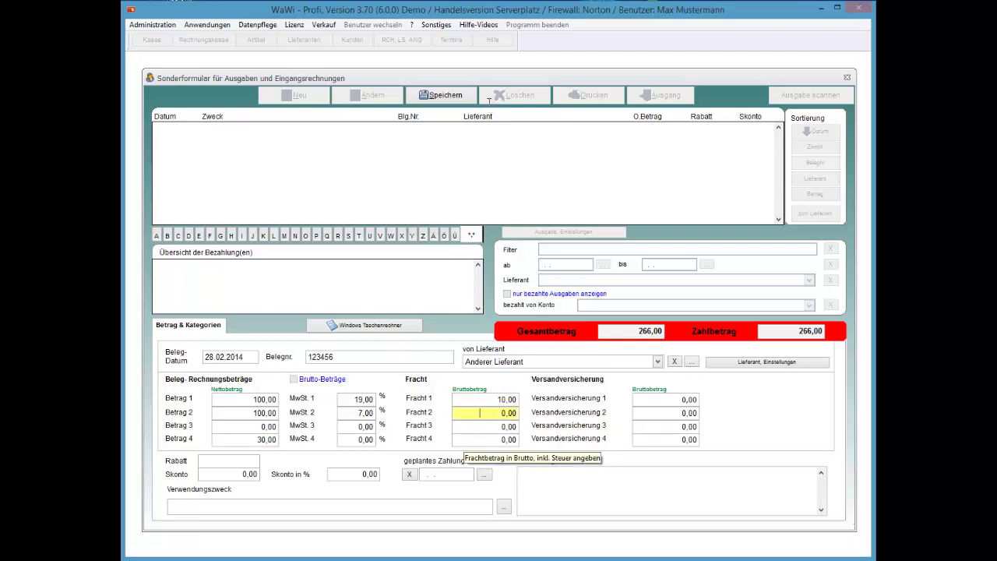
type("10")
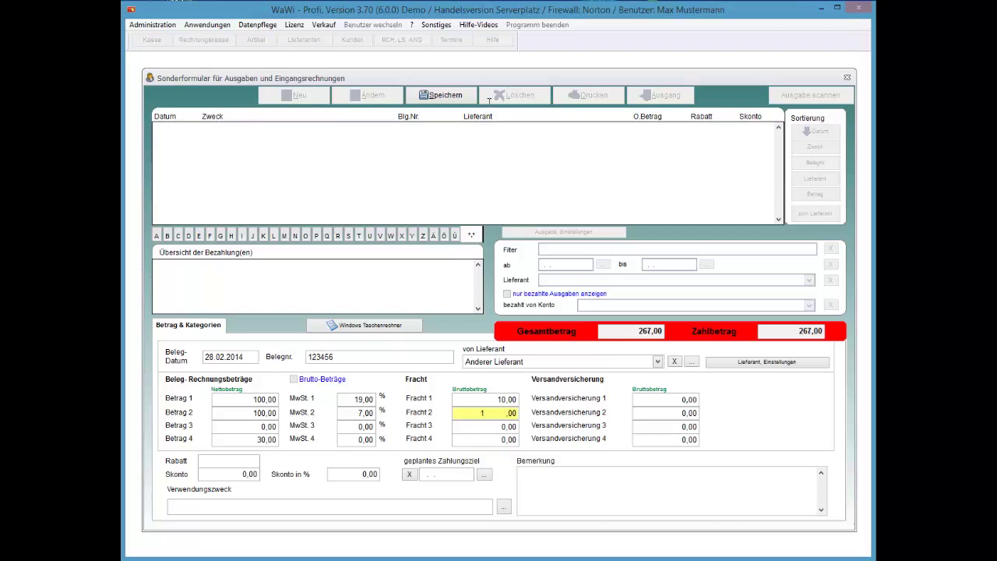
key("Tab")
key("Tab")
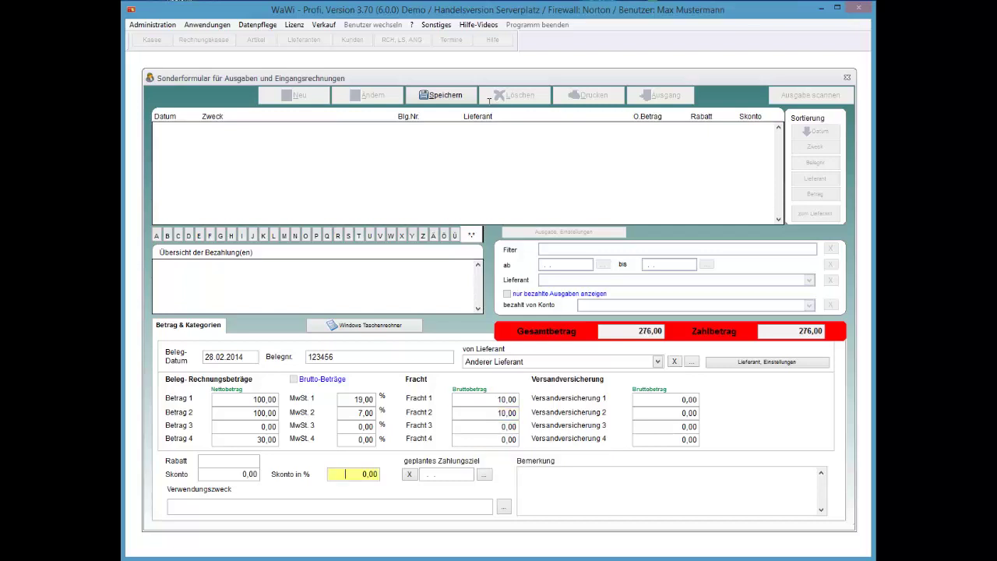
Set the Skonto to 3 %, choose Wareneinkauf as the Verwendungszweck, and save the expense.
type("3")
key("Tab")
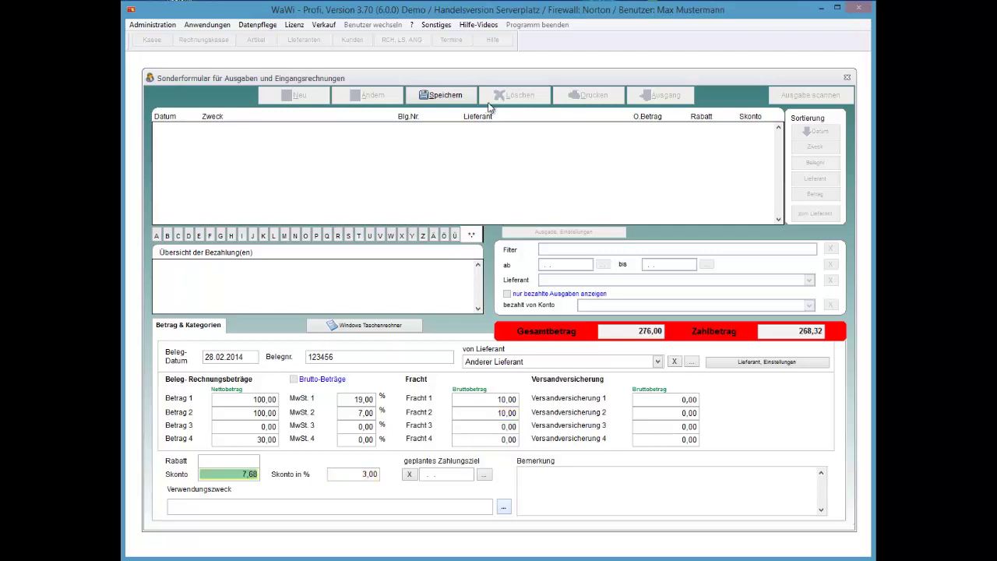
key("Tab")
key("End")
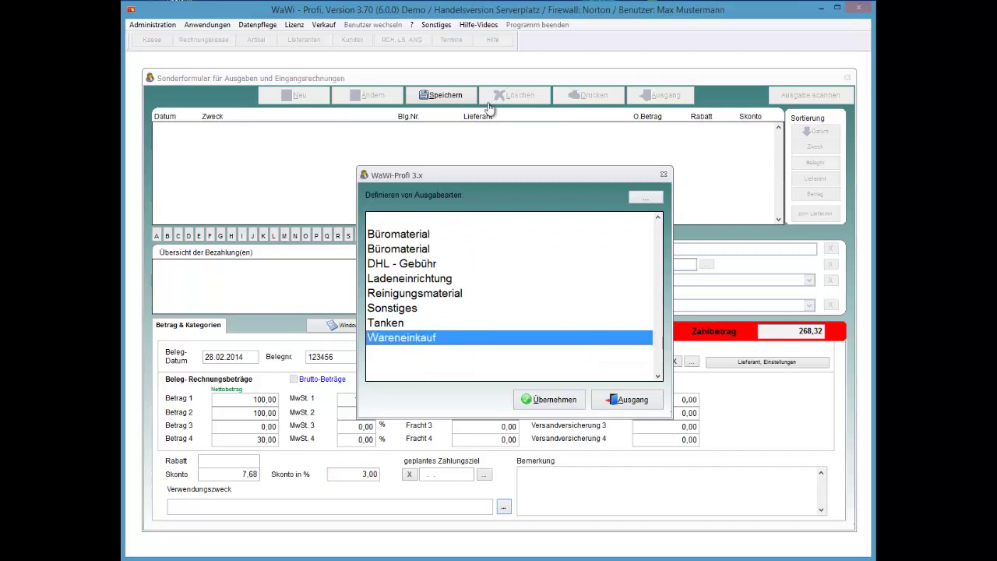
key("Return")
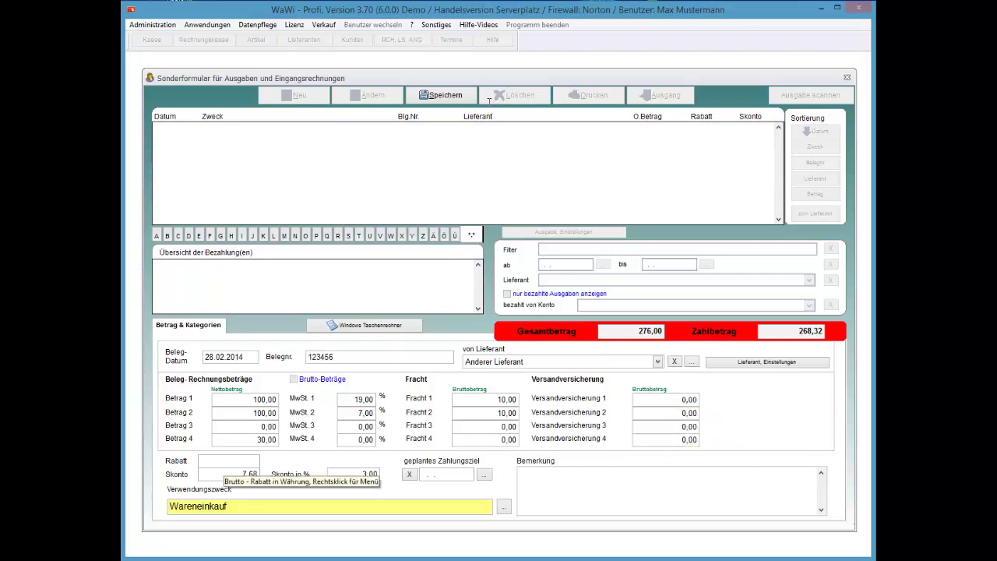
key("alt+s")
key("Return")
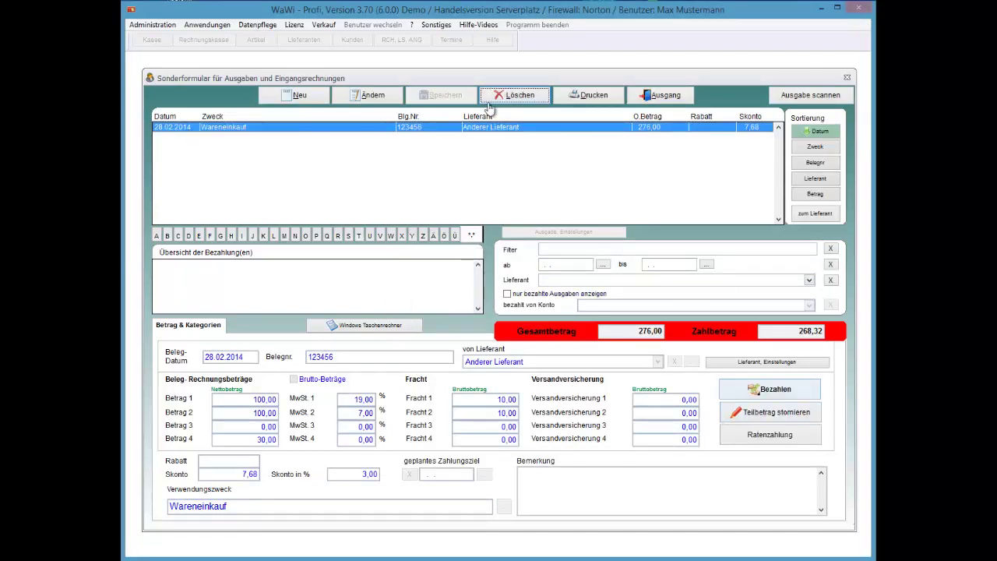
Start paying the Wareneinkauf expense from the Geschäftskonto with category Ausgaben Betrieb and payment date 28.02.2014.
key("alt+b")
key("alt+n")
key("alt+Down")
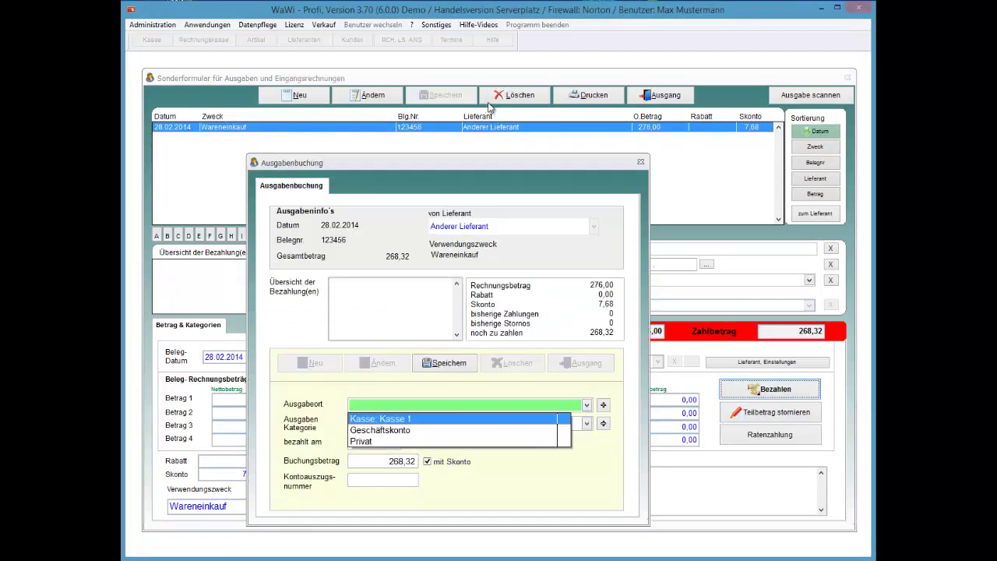
key("Down")
key("Return")
key("Tab")
key("Return")
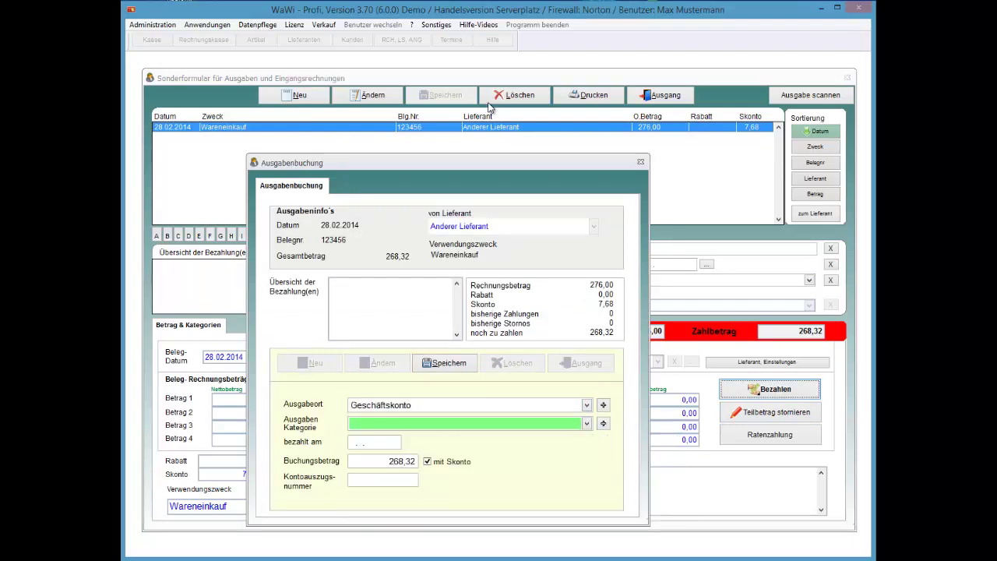
key("Tab")
key("space")
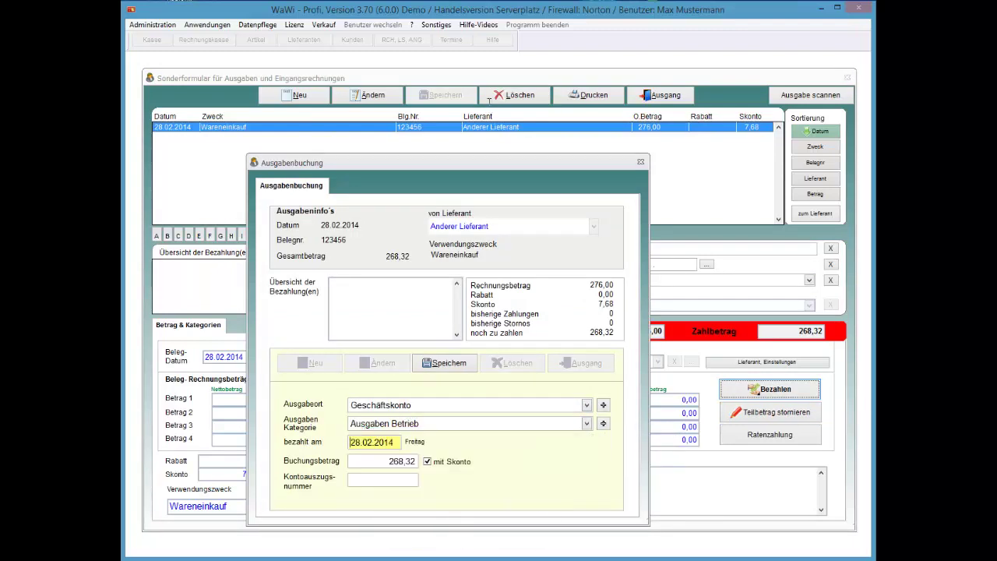
Save the payment booking and return to the start menu.
key("Return")
key("Return")
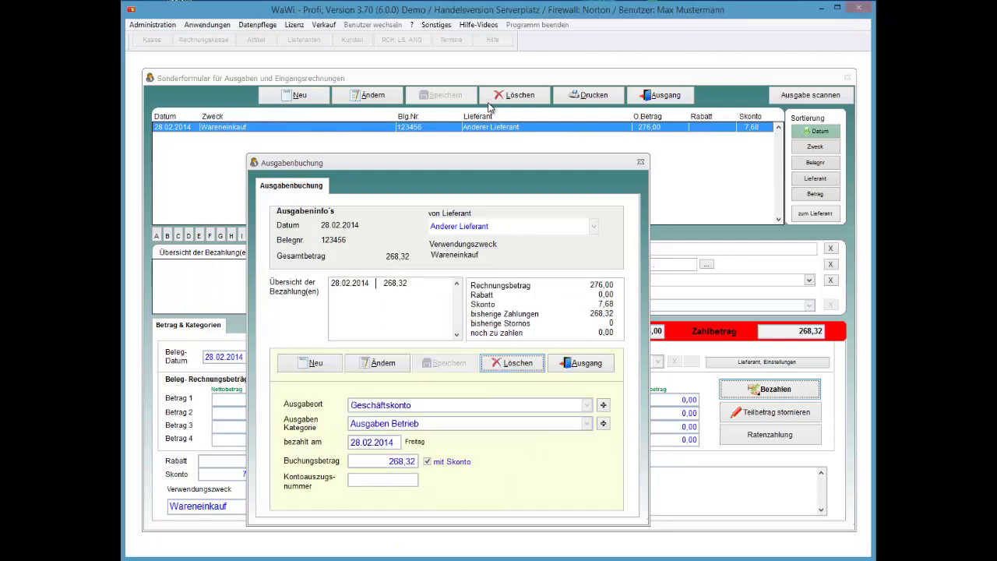
key("Tab")
key("Return")
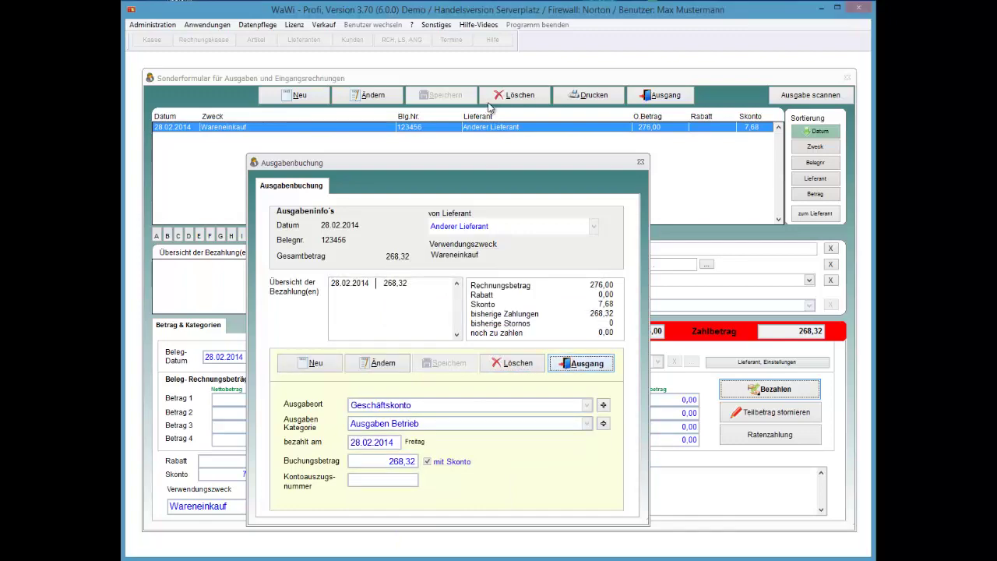
key("Return")
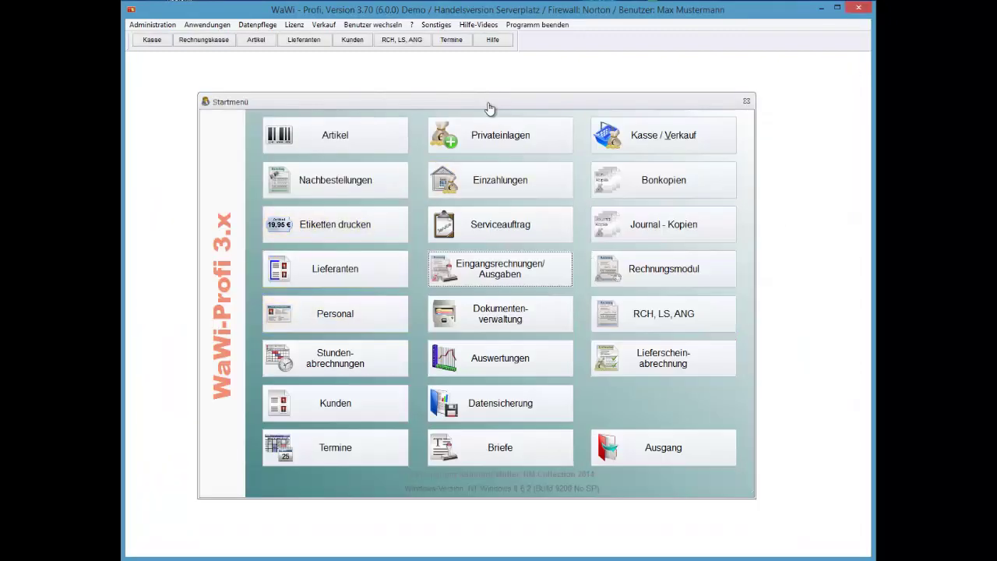
Open the accounting bookings of the Geschäftskonto and go back to the first Wareneinkauf split booking.
left_click(206, 24)
mouse_move(214, 153)
key("Down")
key("Down")
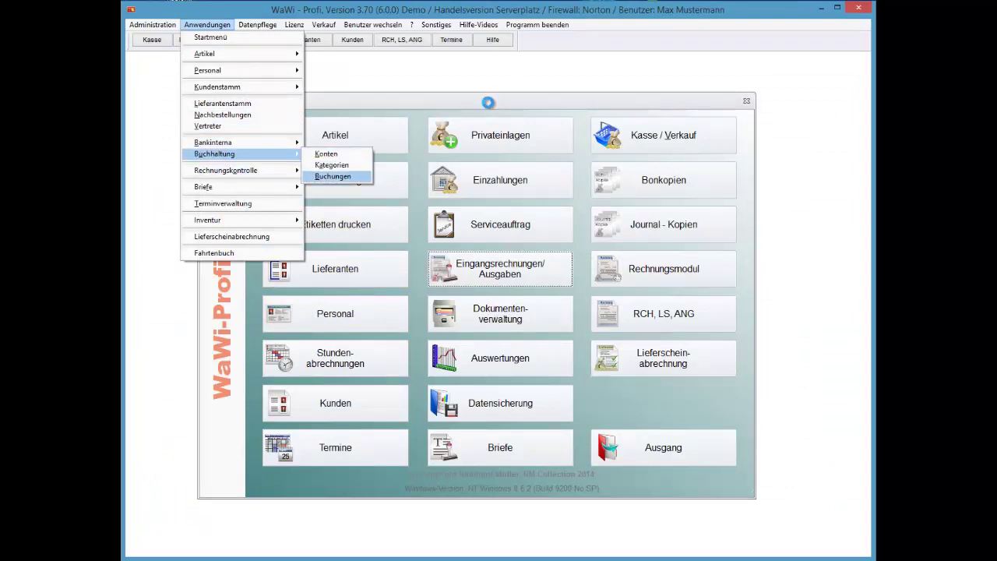
key("Return")
key("Up")
key("Up")
key("Up")
key("Up")
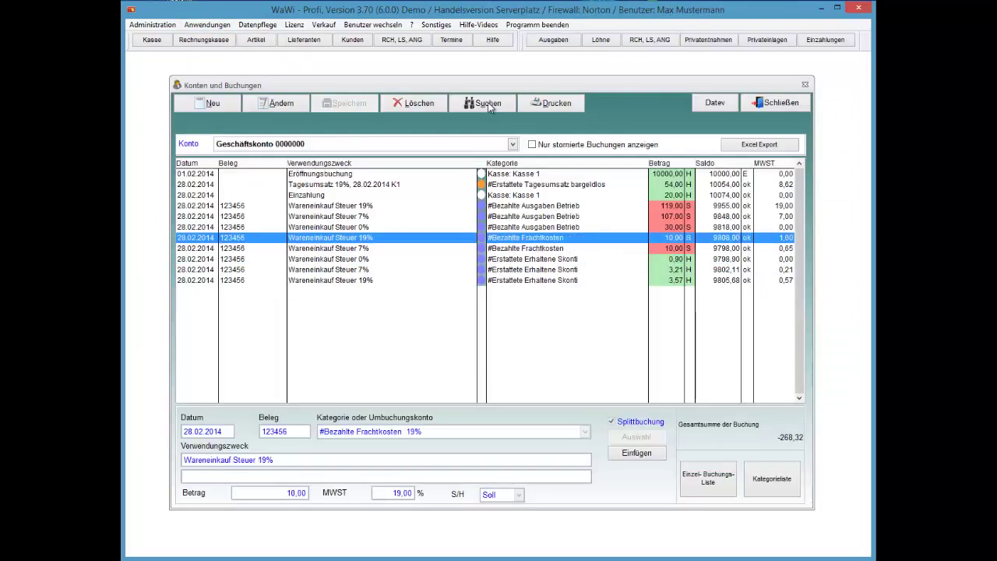
key("Up")
key("Up")
key("Up")
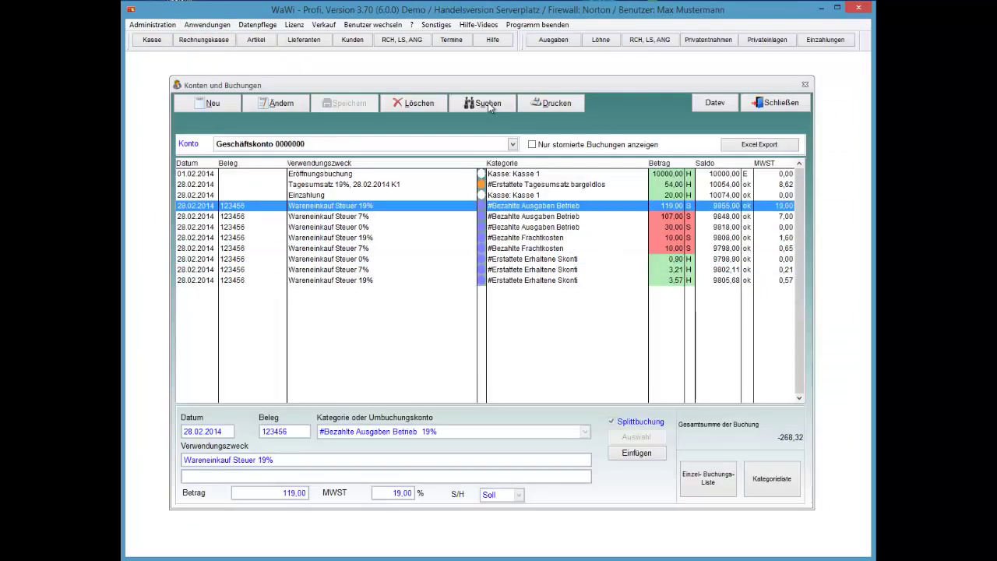
Examine how the Wareneinkauf expense is split by tax rate into Ausgaben Betrieb, Frachtkosten, and Erhaltene Skonti bookings.
key("Down")
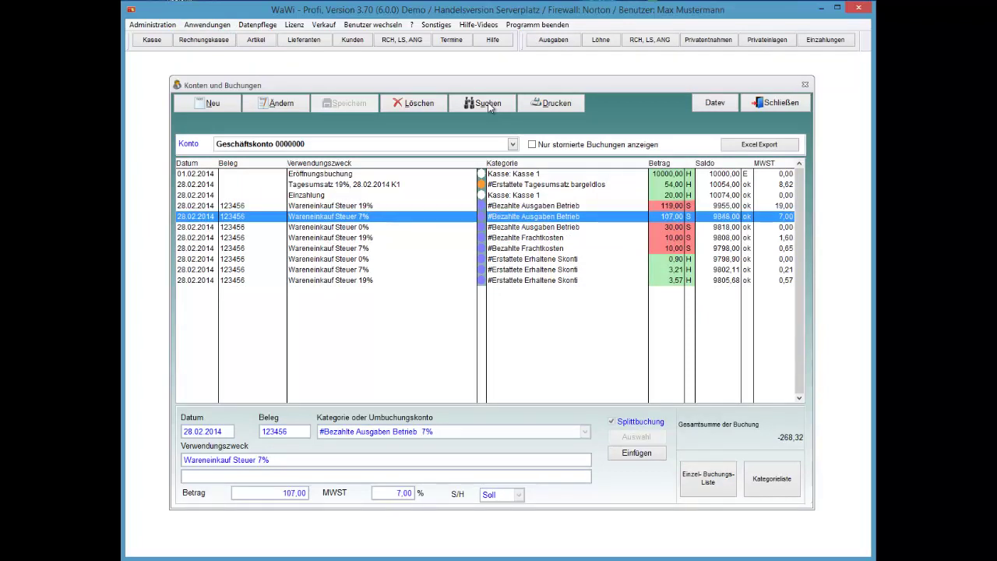
key("Down")
key("Down")
key("Down")
key("Down")
key("Down")
key("Down")
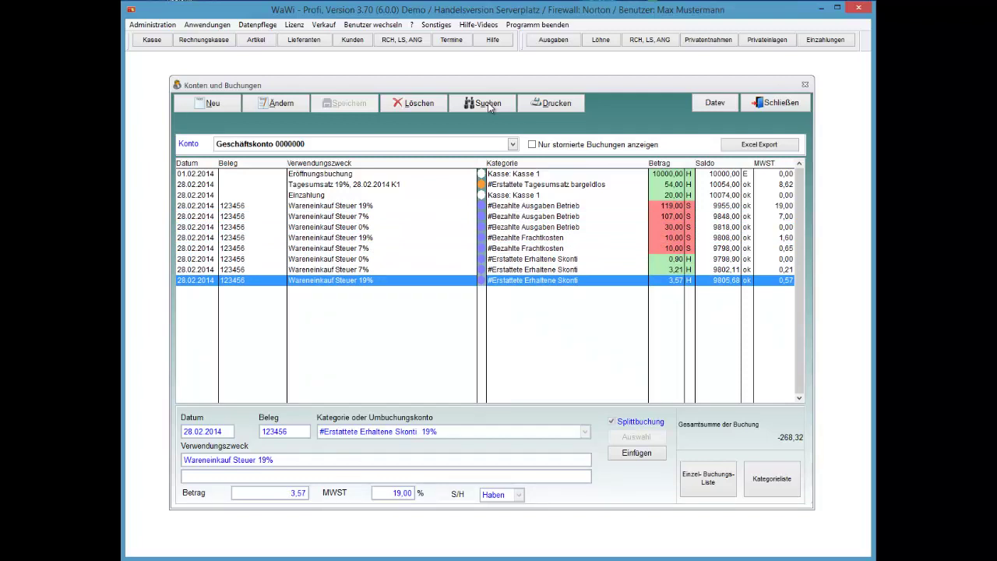
key("Up")
key("Up")
key("Up")
key("Up")
key("Up")
key("Up")
key("Up")
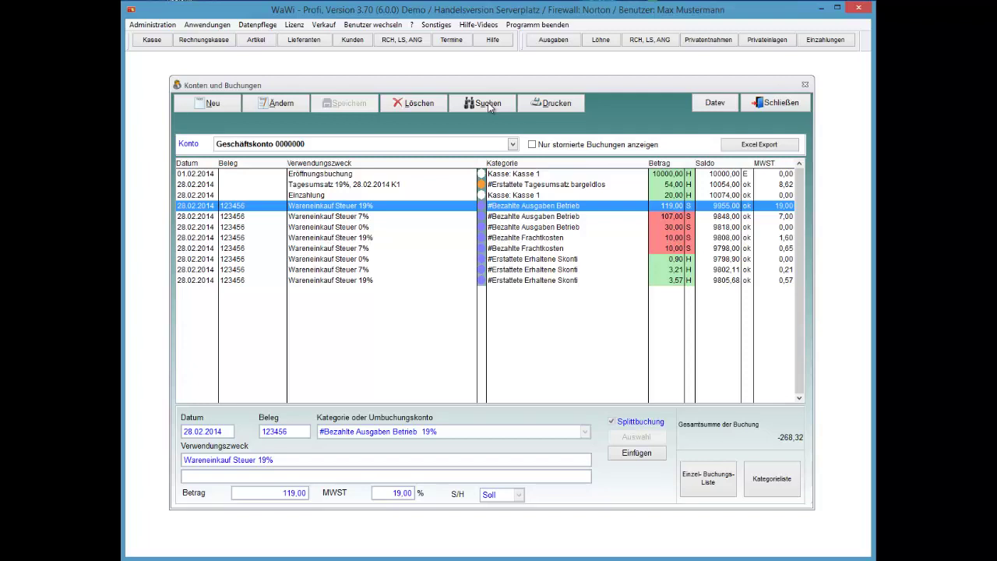
Try to edit the 19% #Bezahlte Frachtkosten booking in the Geschäftskonto.
key("Down")
key("Down")
key("Down")
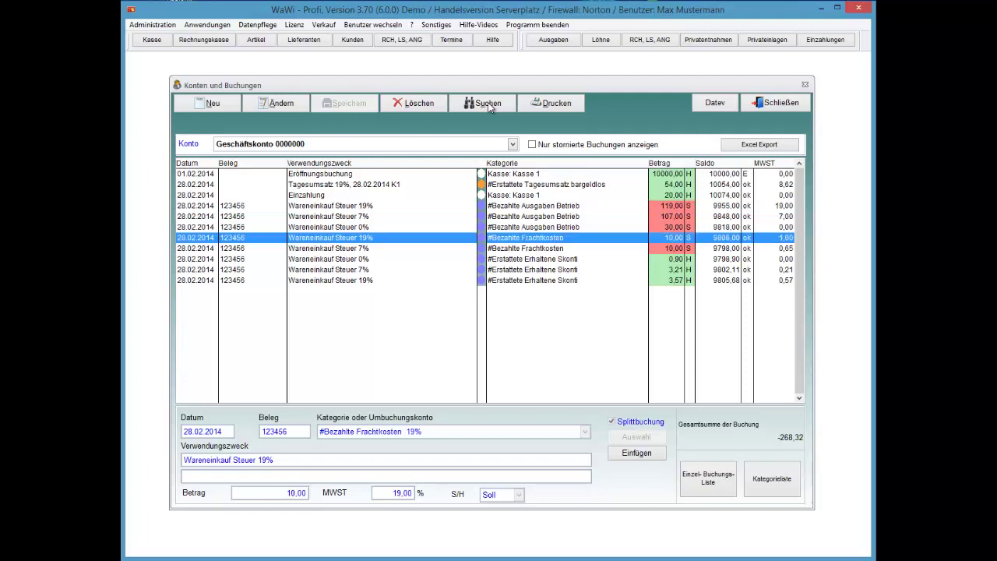
key("alt+adiaeresis")
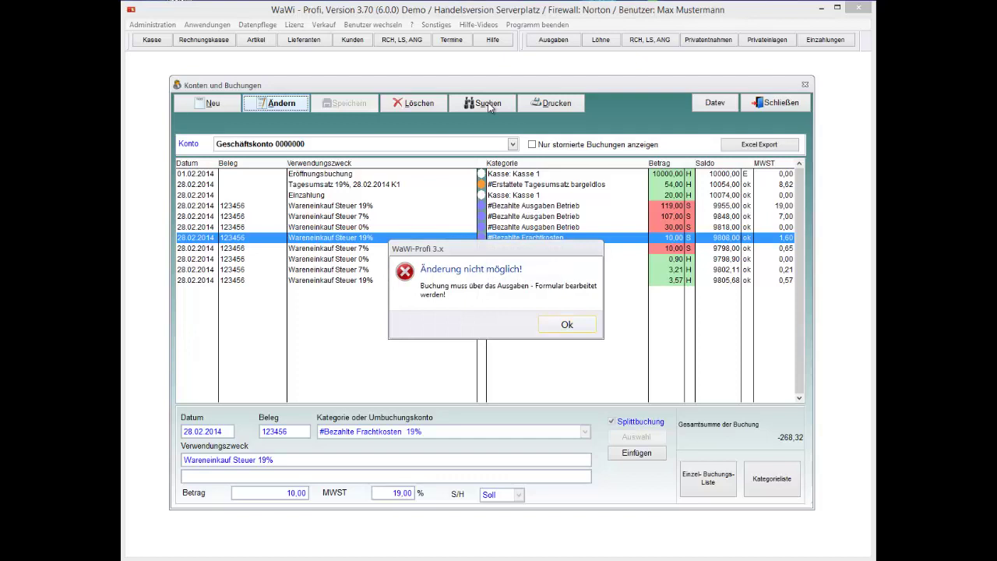
key("Return")
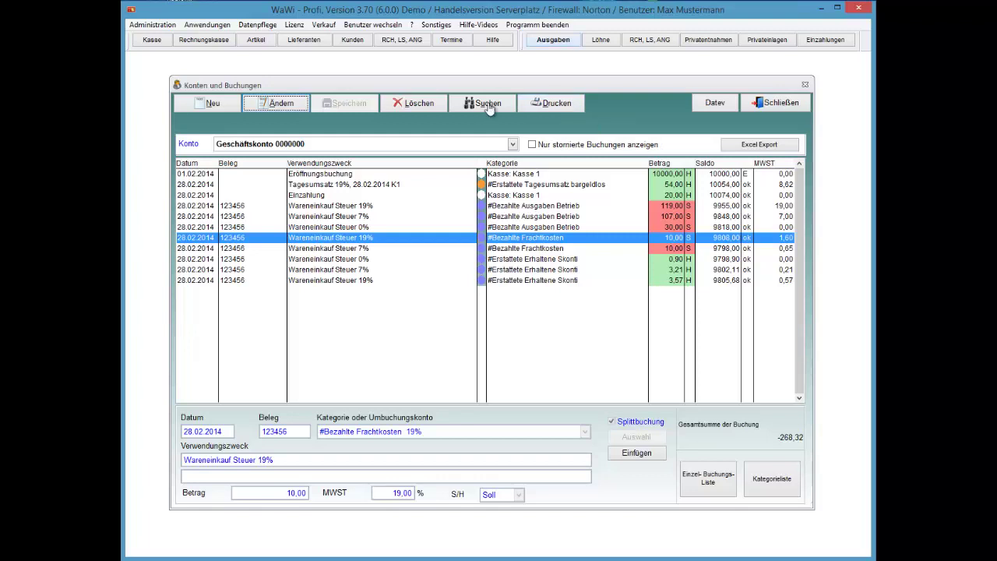
Return to the start menu and reopen the accounting bookings of the Geschäftskonto.
key("Escape")
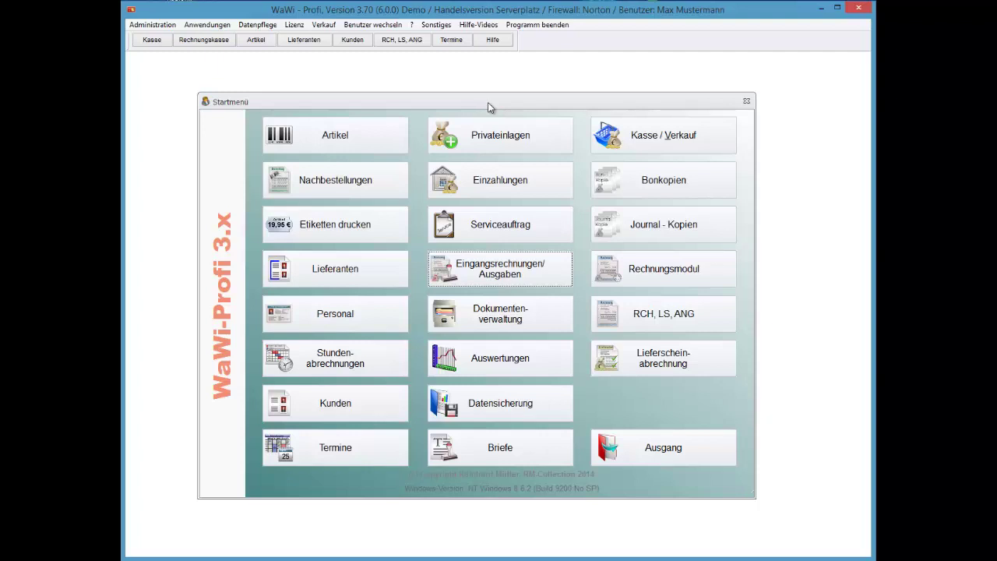
key("alt+n")
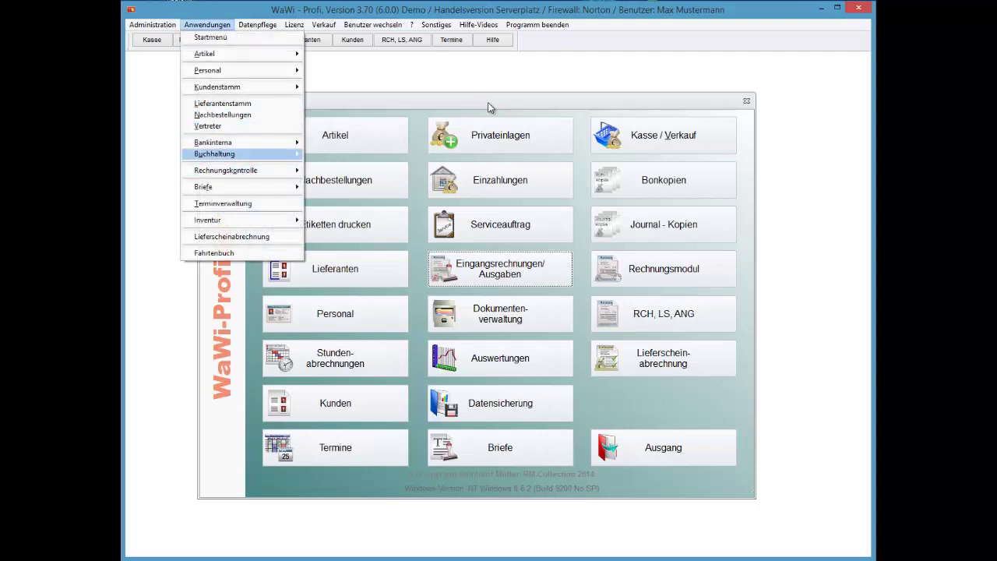
key("Right")
key("Down")
key("Down")
key("Return")
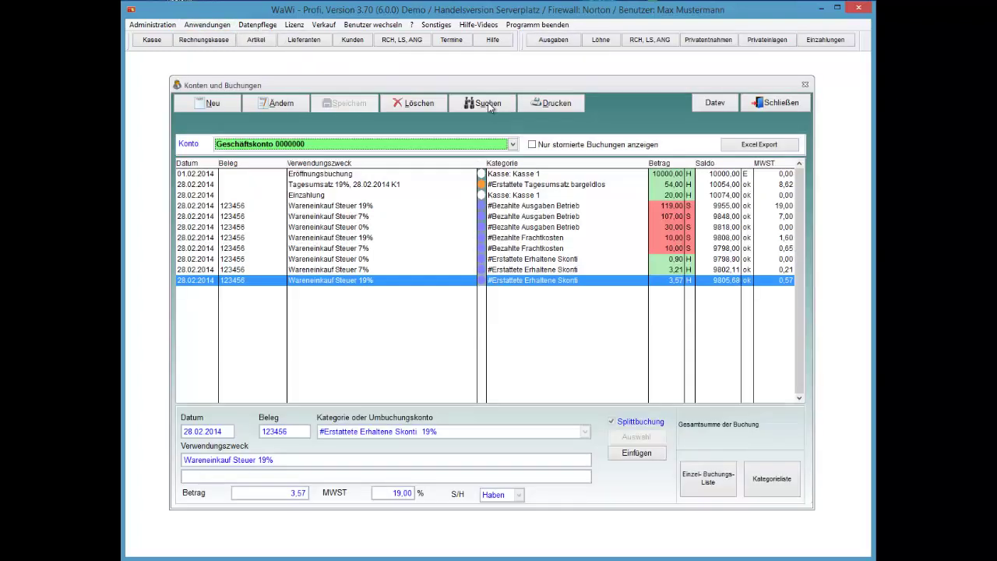
View the expenses form and the Lohnmenü from the account bookings, closing each one again.
key("Return")
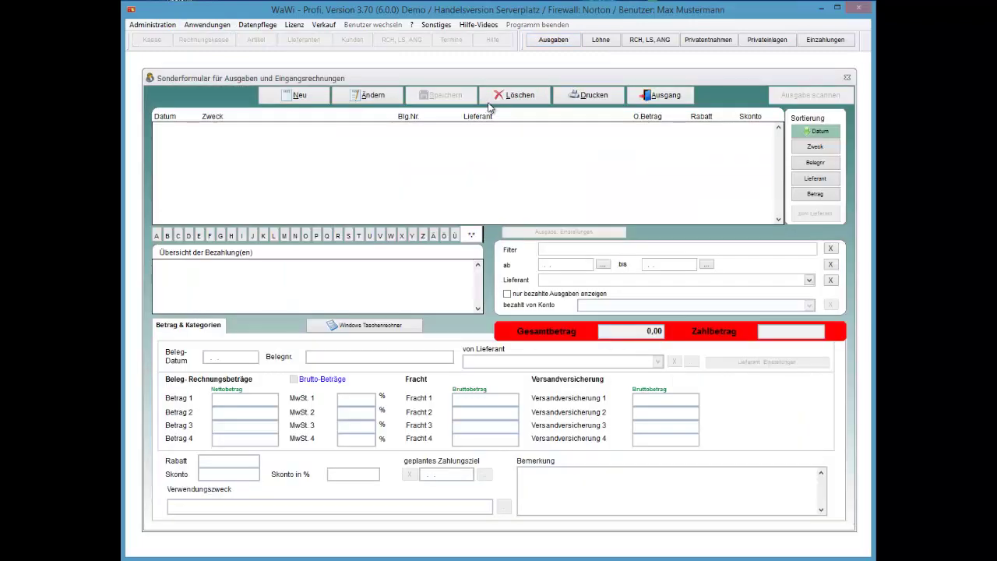
key("alt+a")
key("Tab")
key("Return")
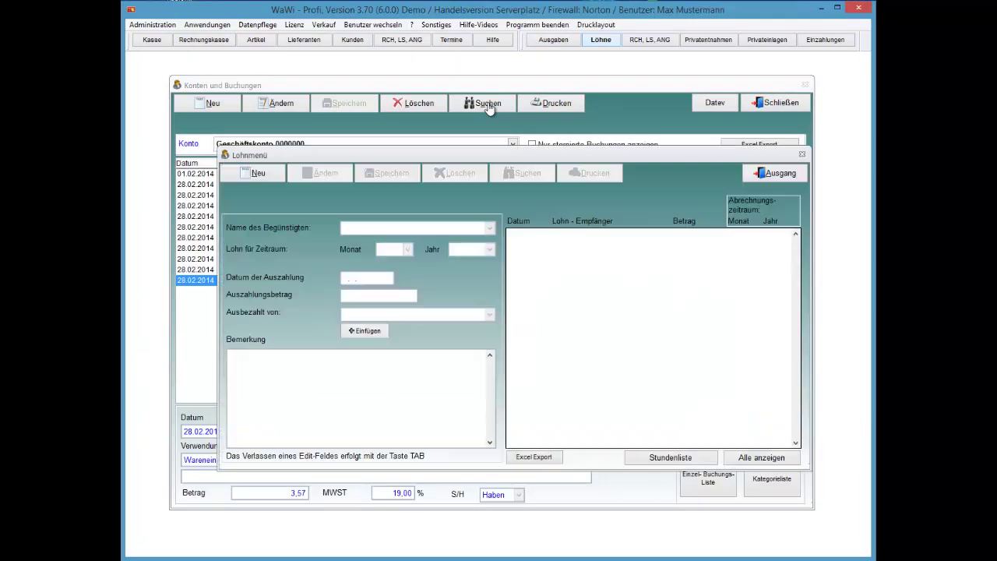
key("Escape")
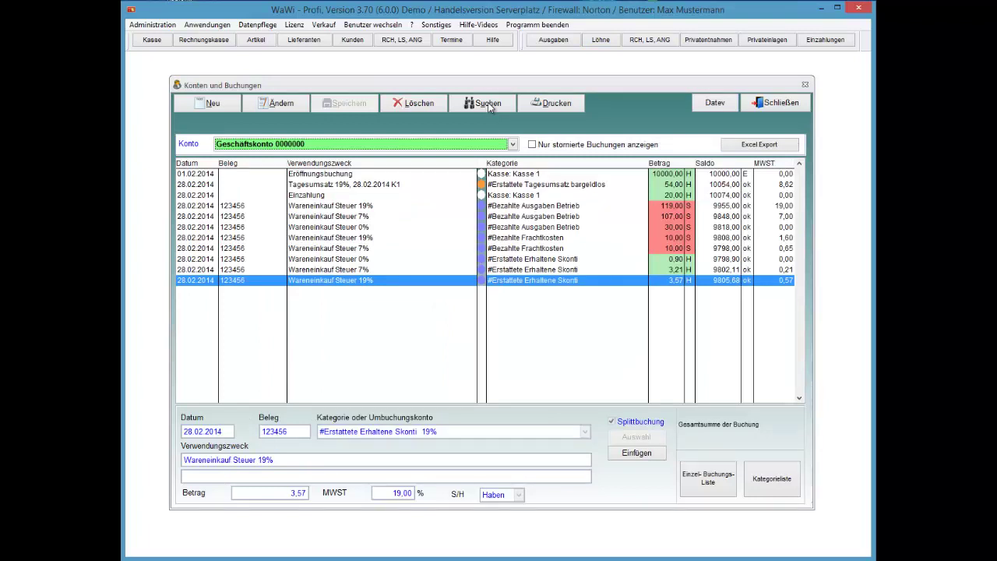
Show the accounts available for selection in the Konten und Buchungen overview.
key("Tab")
key("Tab")
key("shift+Tab")
key("shift+Tab")
key("shift+Tab")
key("shift+Tab")
key("alt+Down")
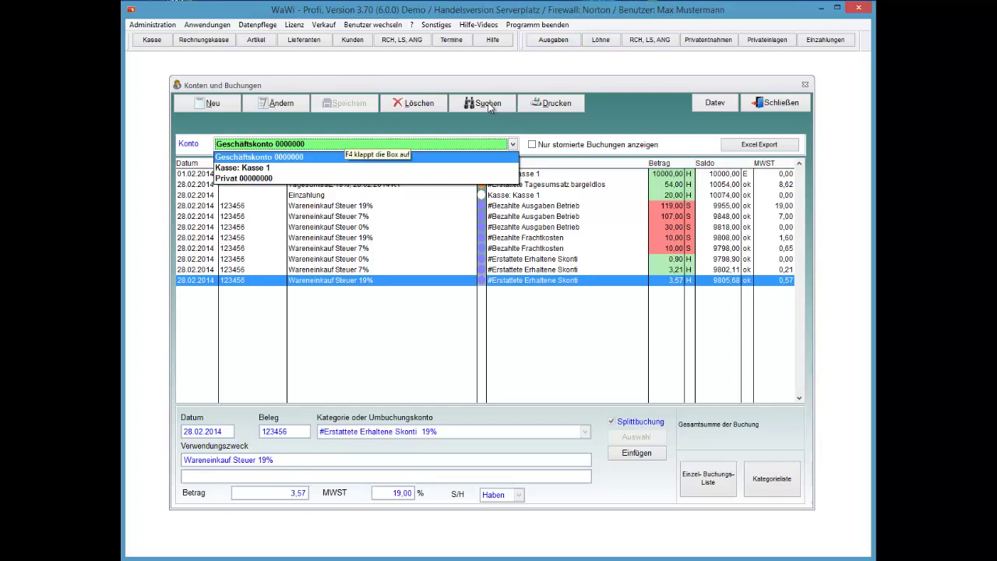
Open the form for Ausgaben und Eingangsrechnungen once more, close it, and leave the account bookings for the start menu.
key("Tab")
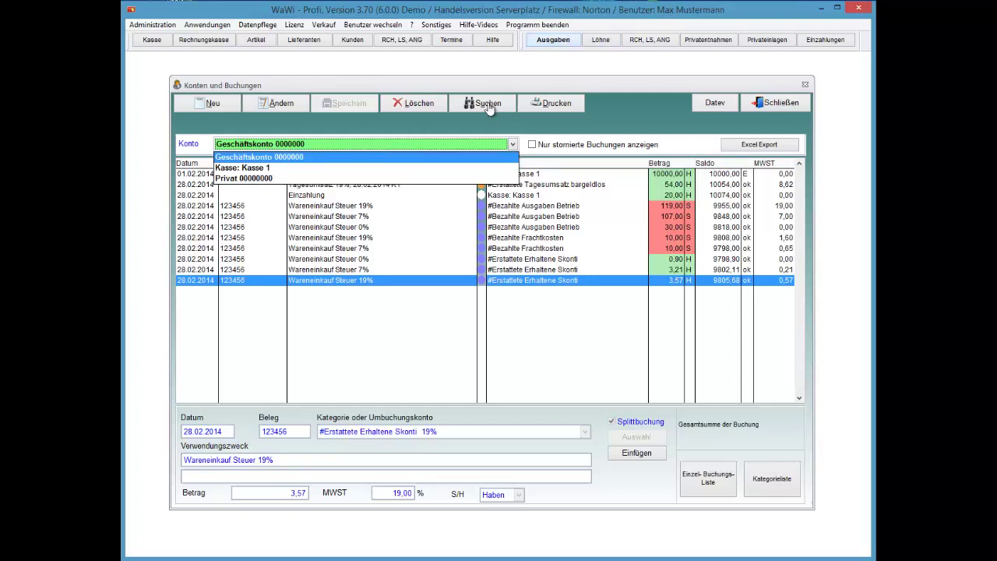
key("Return")
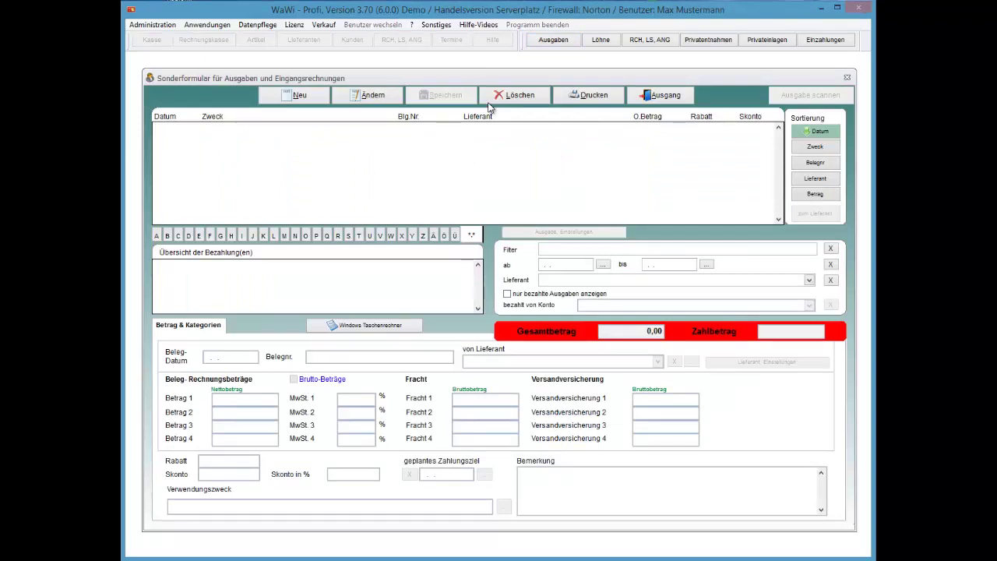
key("alt+a")
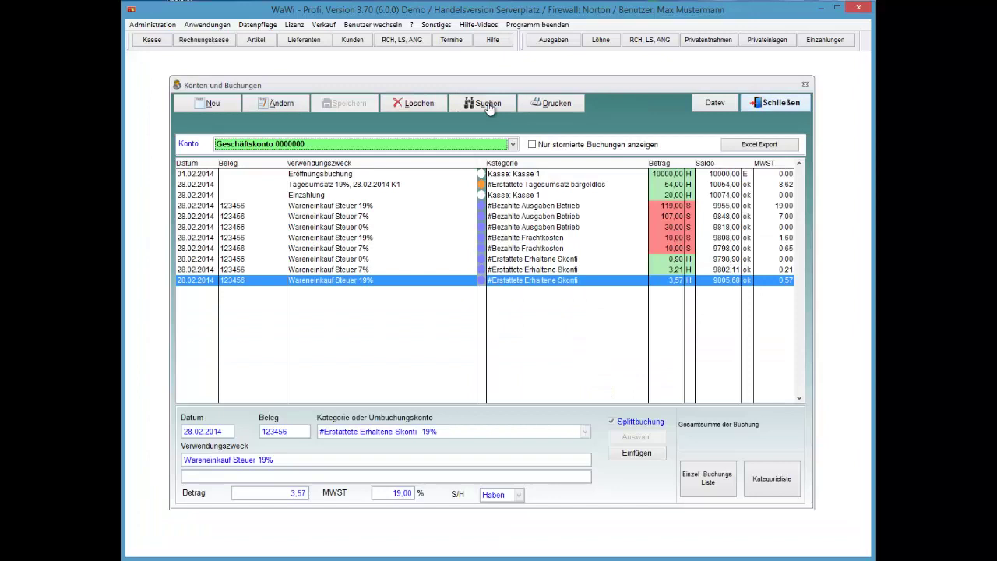
key("Escape")
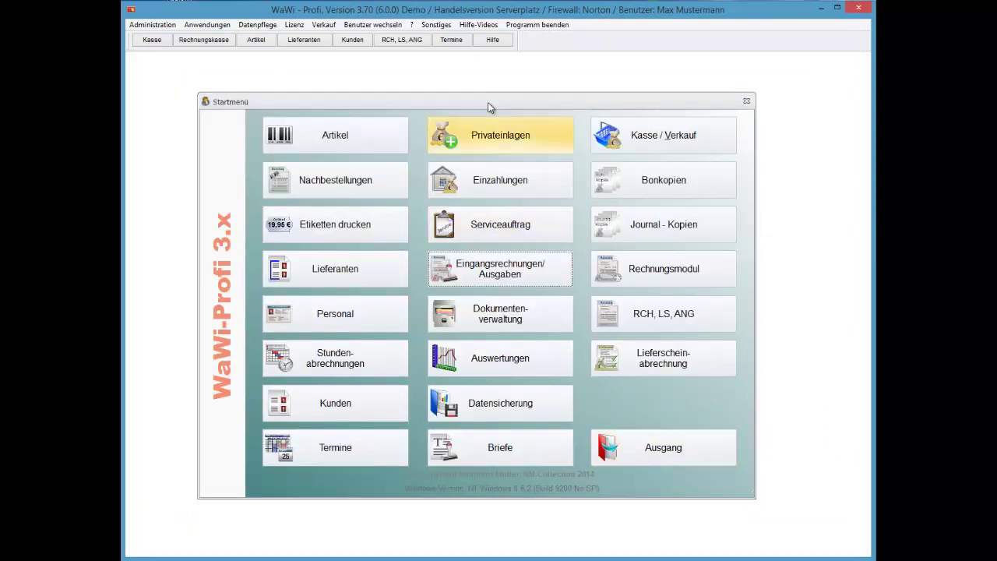